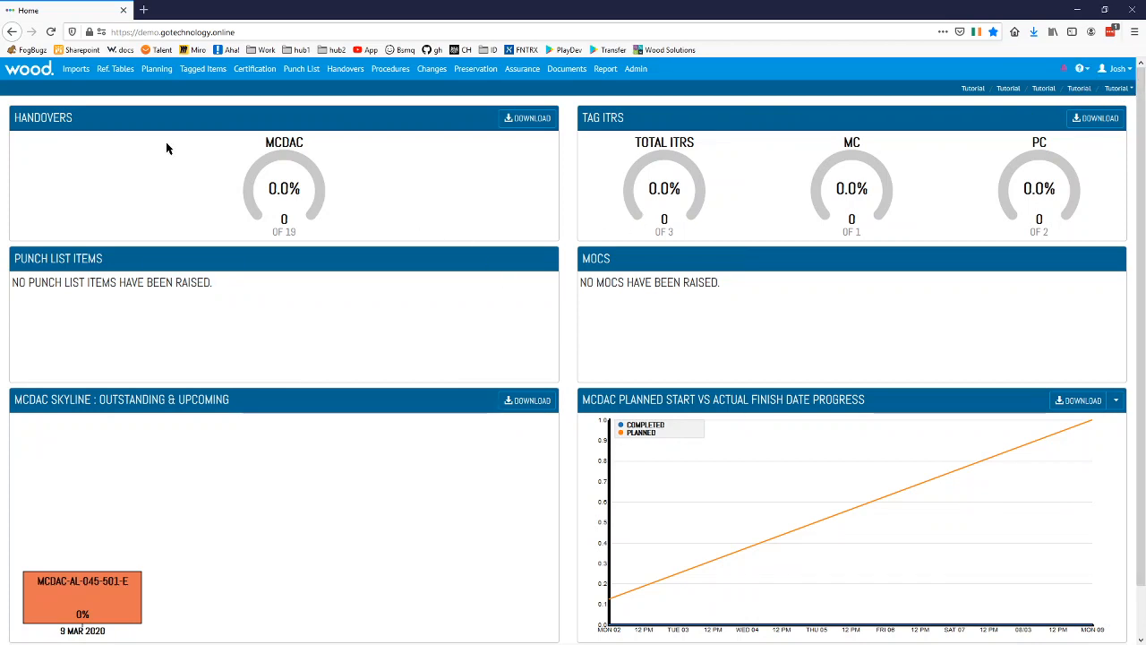
# - Create an equipment type named "Fire Alarms" with the description "Fire safety equipment - detects fires!" and save it to its view page
pyautogui.click(115, 72)
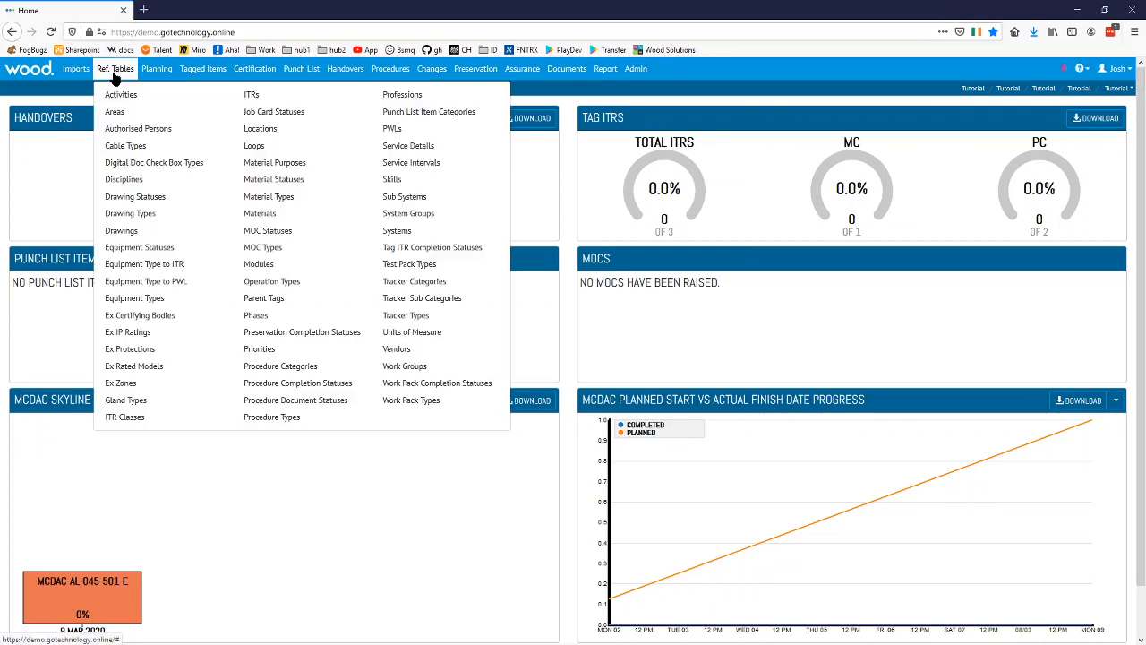
pyautogui.click(165, 303)
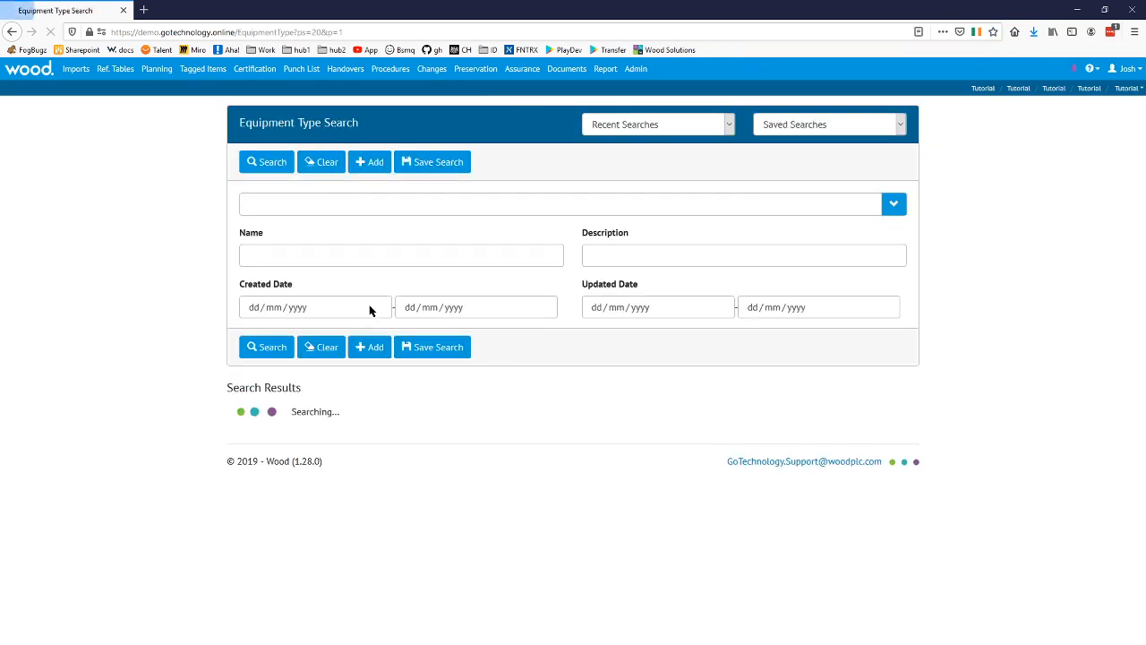
pyautogui.scroll(-1, 390, 262)
pyautogui.scroll(-2, 386, 262)
pyautogui.scroll(4, 386, 266)
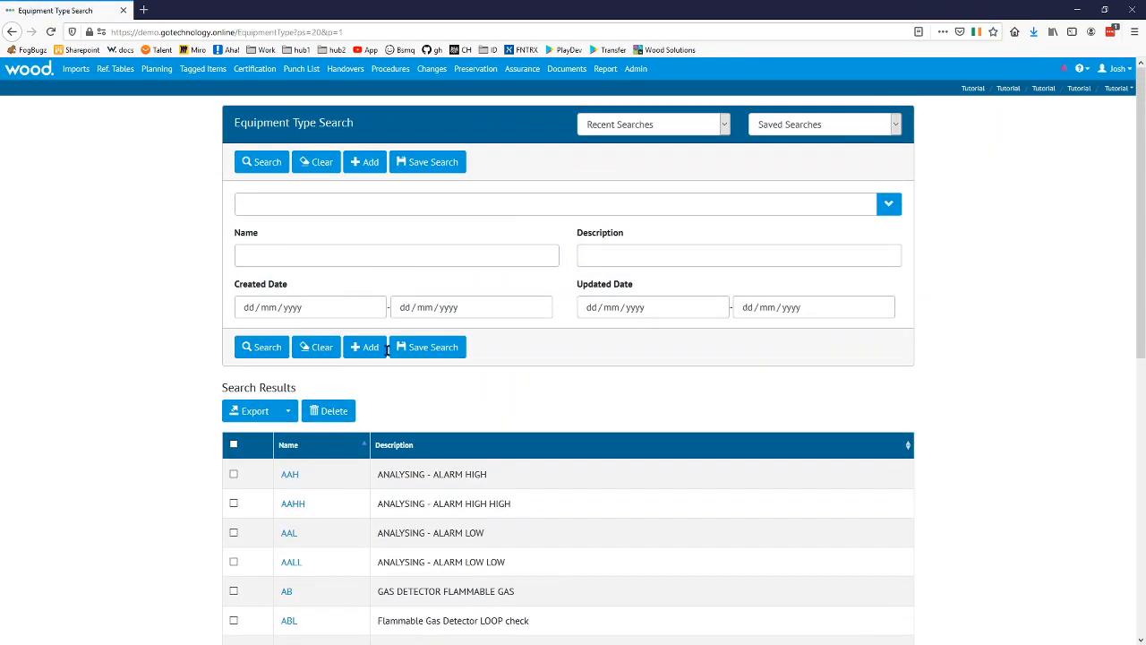
pyautogui.click(376, 356)
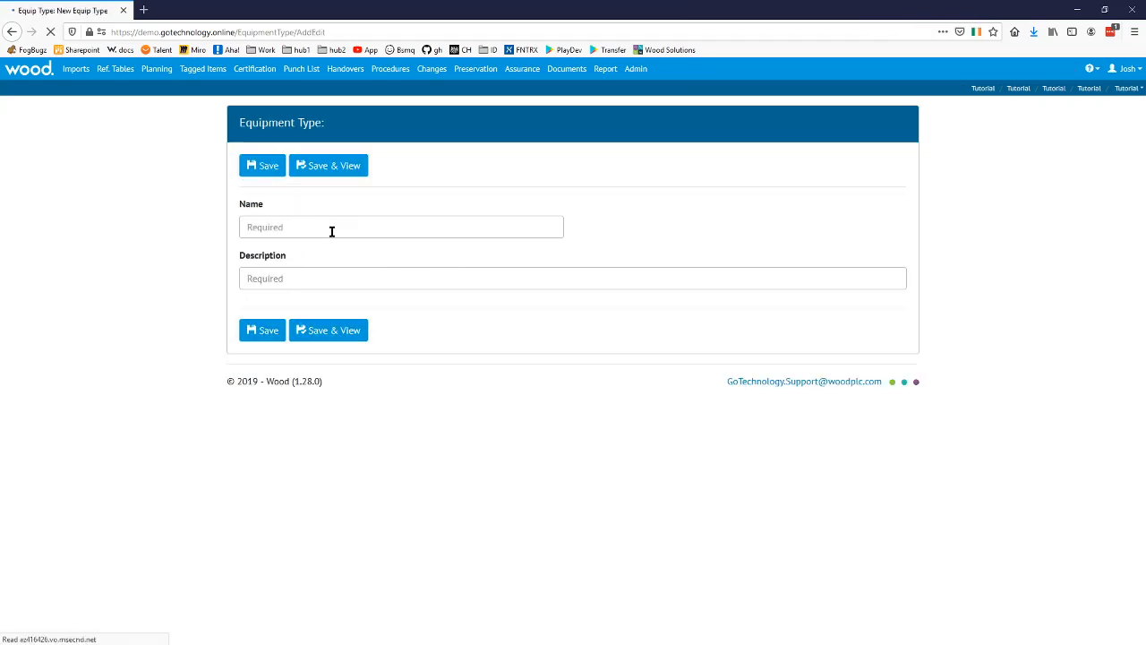
pyautogui.click(328, 217)
pyautogui.write('Fire Alarms')
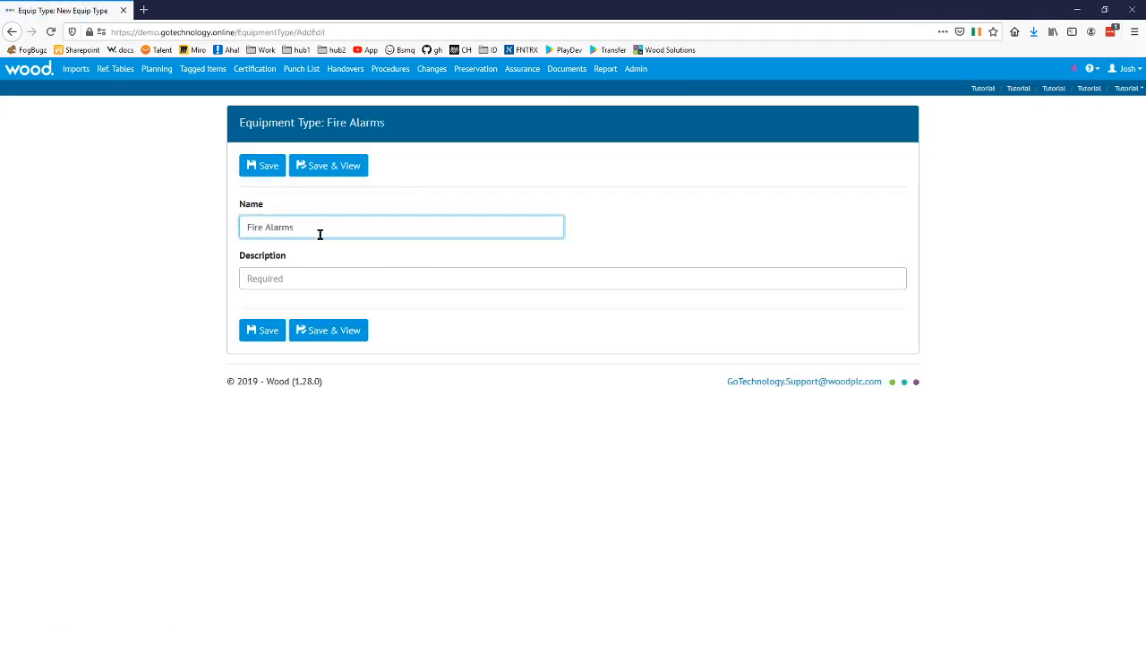
pyautogui.click(307, 278)
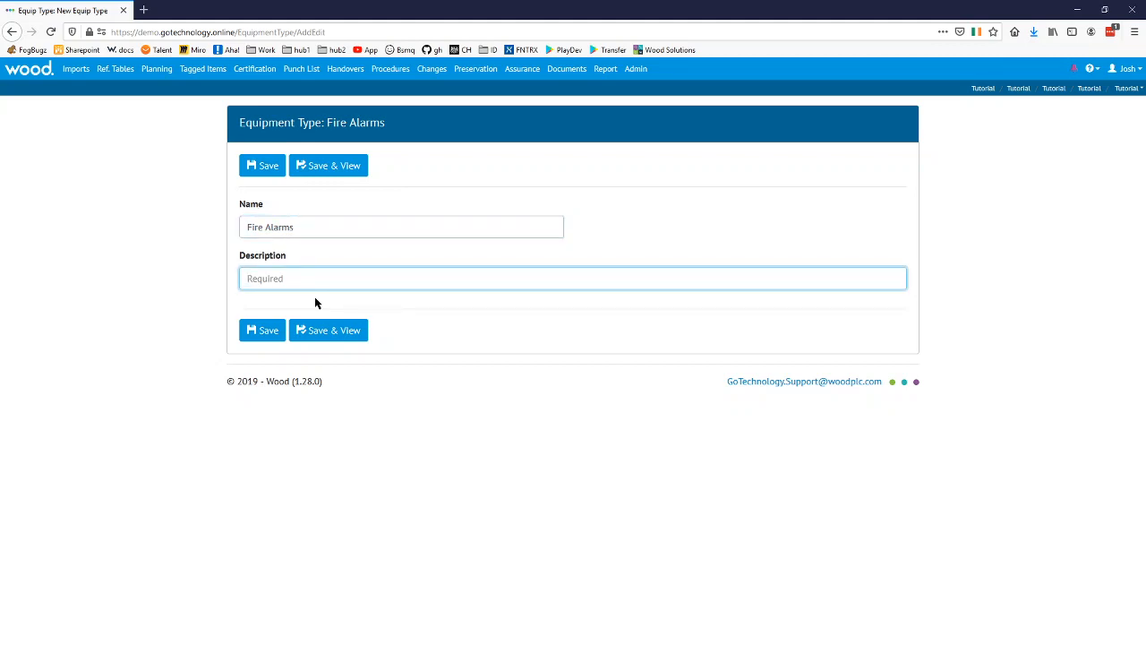
pyautogui.write('Fire safety equipment - detects fires!')
pyautogui.click(339, 174)
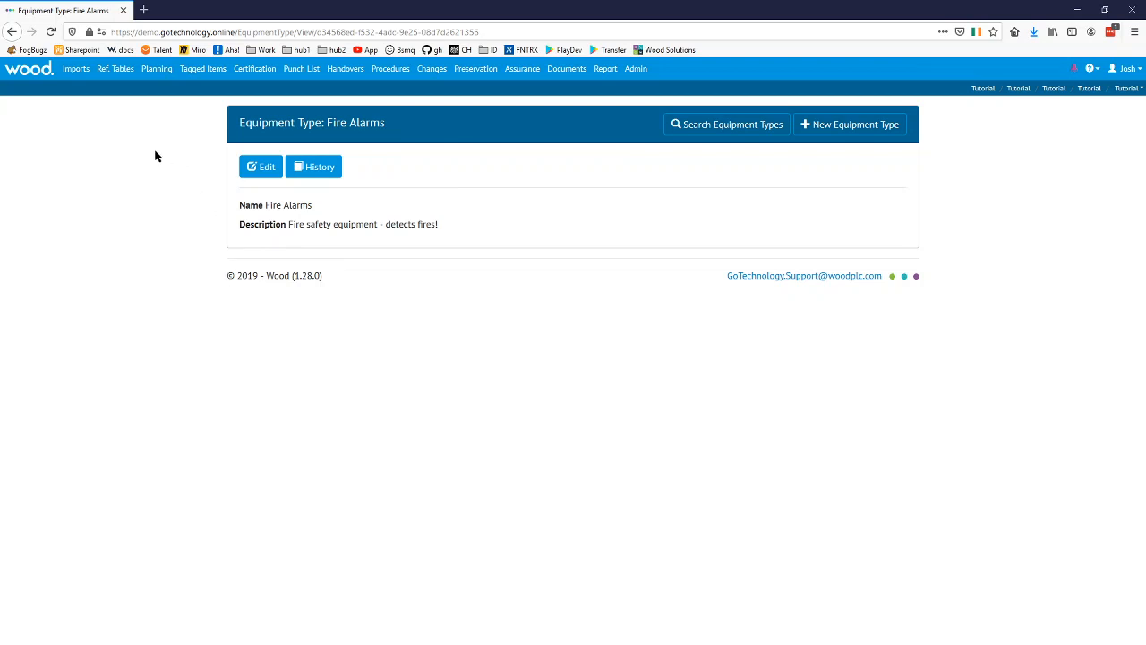
# - Start a new Equipment Type to ITR record and set its equipment type to Fire Alarms
pyautogui.click(113, 69)
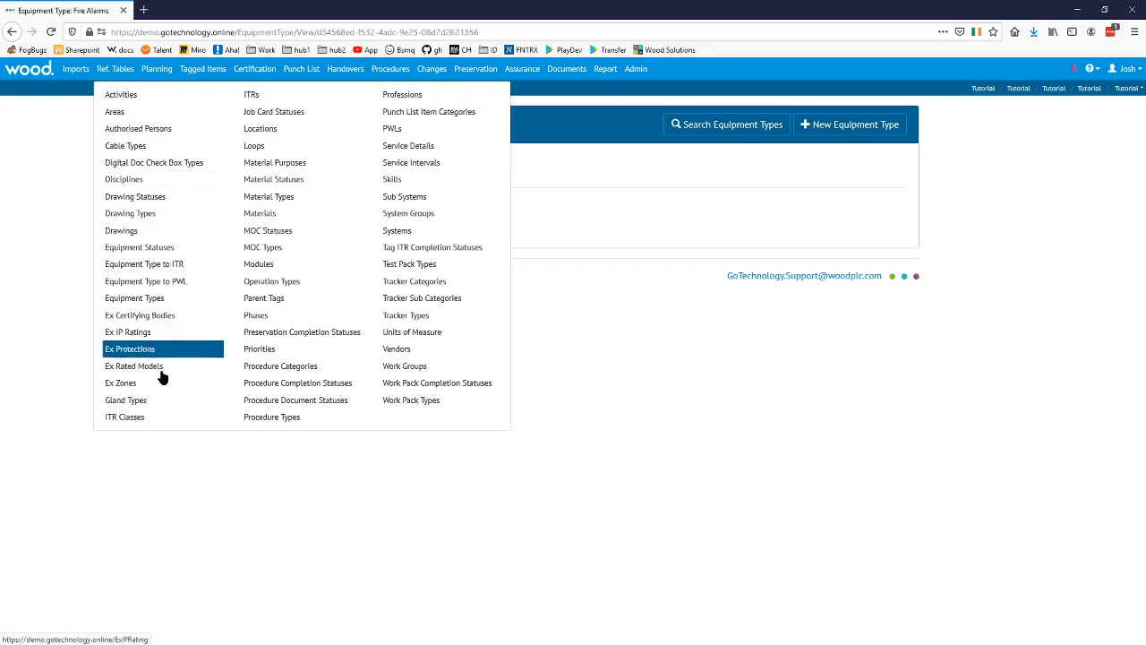
pyautogui.click(148, 264)
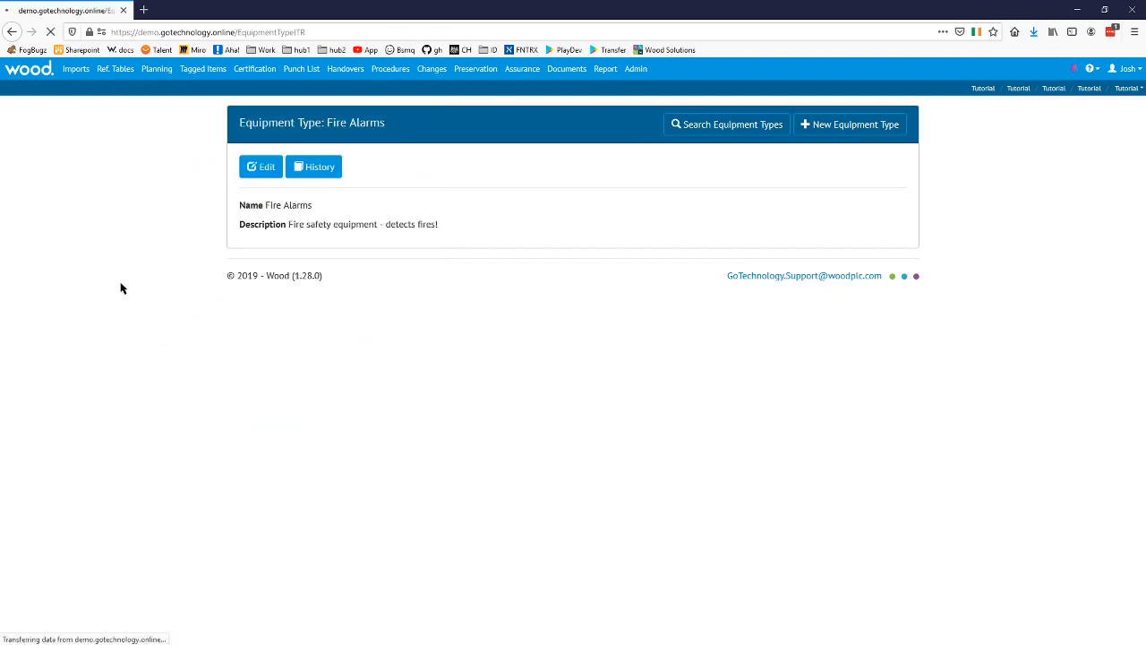
pyautogui.click(372, 164)
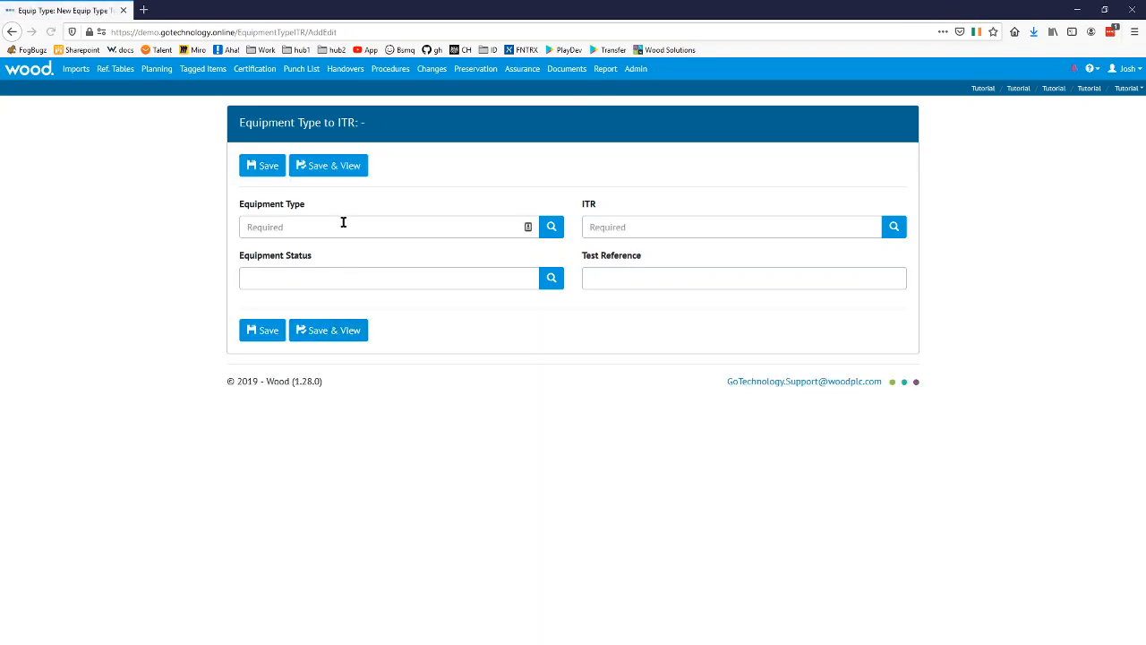
pyautogui.click(552, 228)
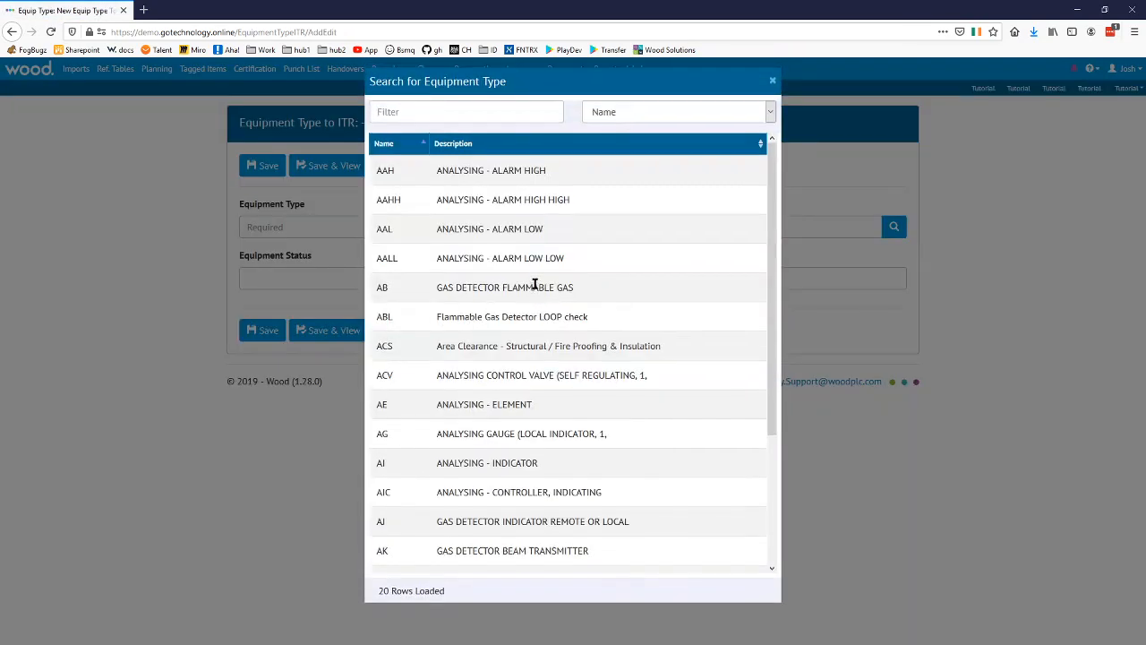
pyautogui.click(469, 120)
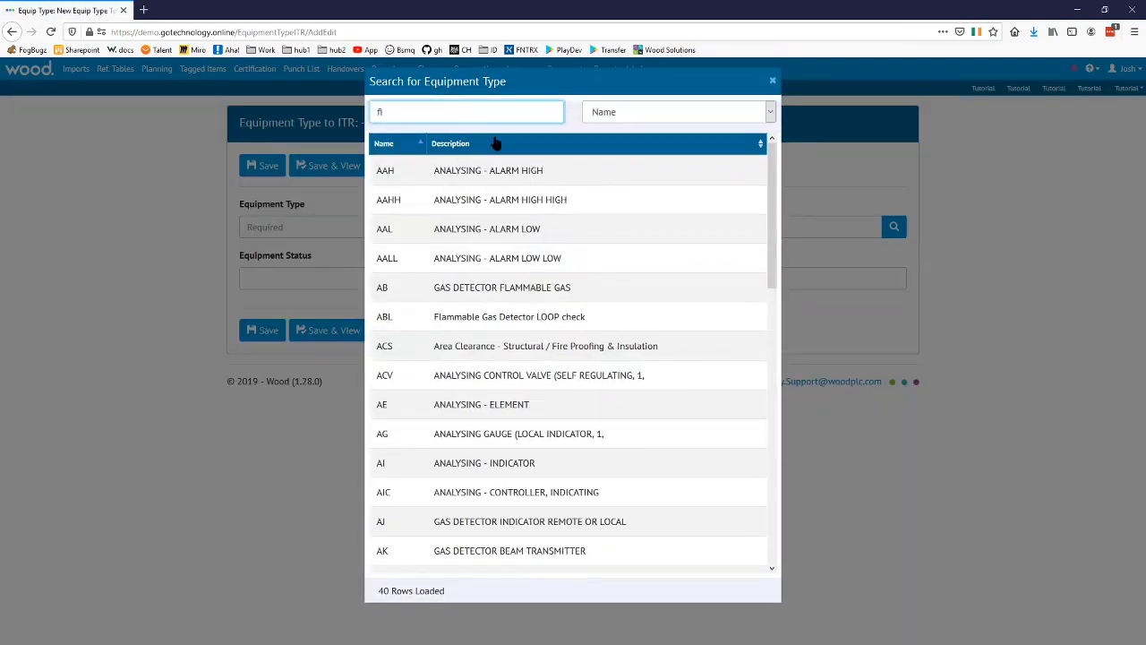
pyautogui.click(529, 170)
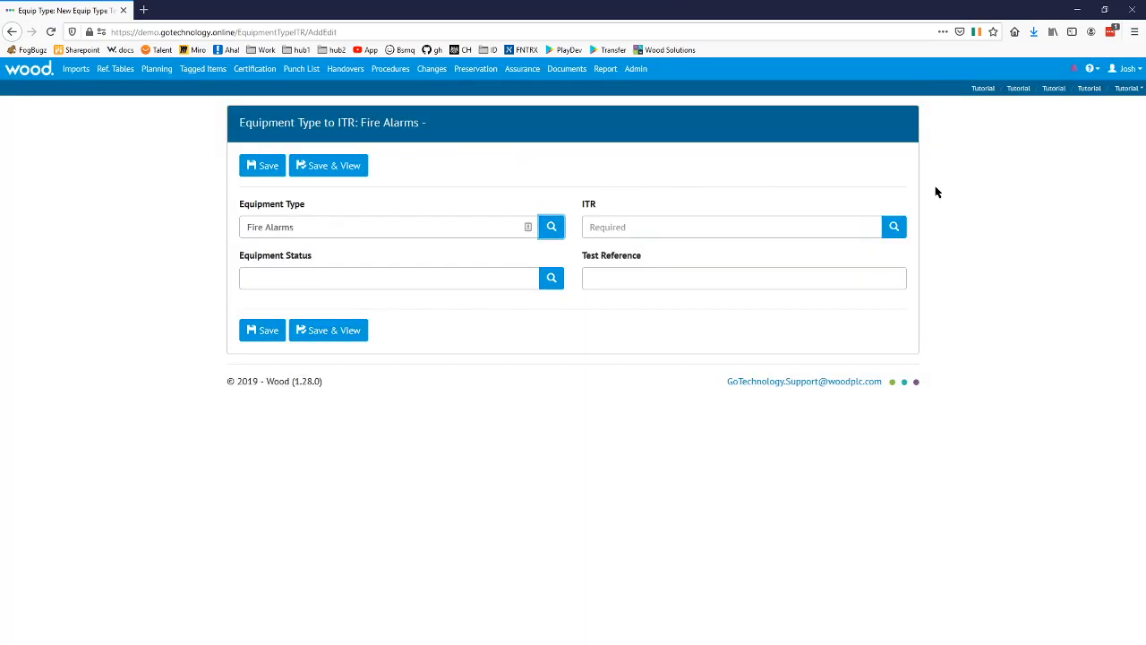
# - Assign ITR F98A to the Fire Alarms record and save it to its view page
pyautogui.click(894, 227)
pyautogui.click(444, 119)
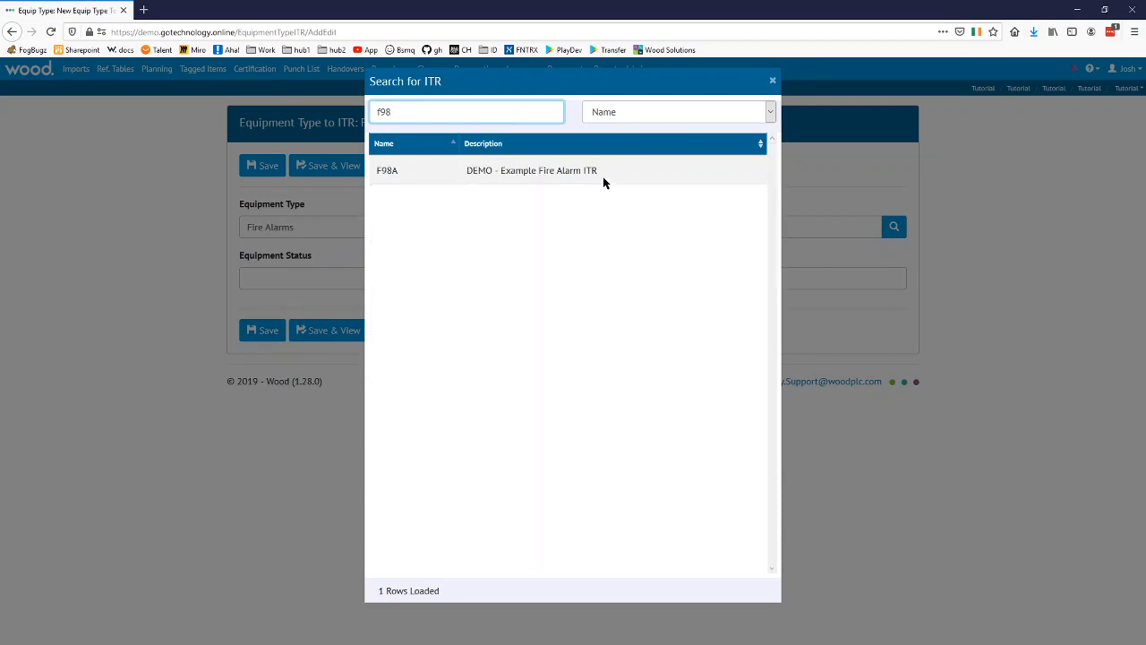
pyautogui.click(603, 179)
pyautogui.click(337, 331)
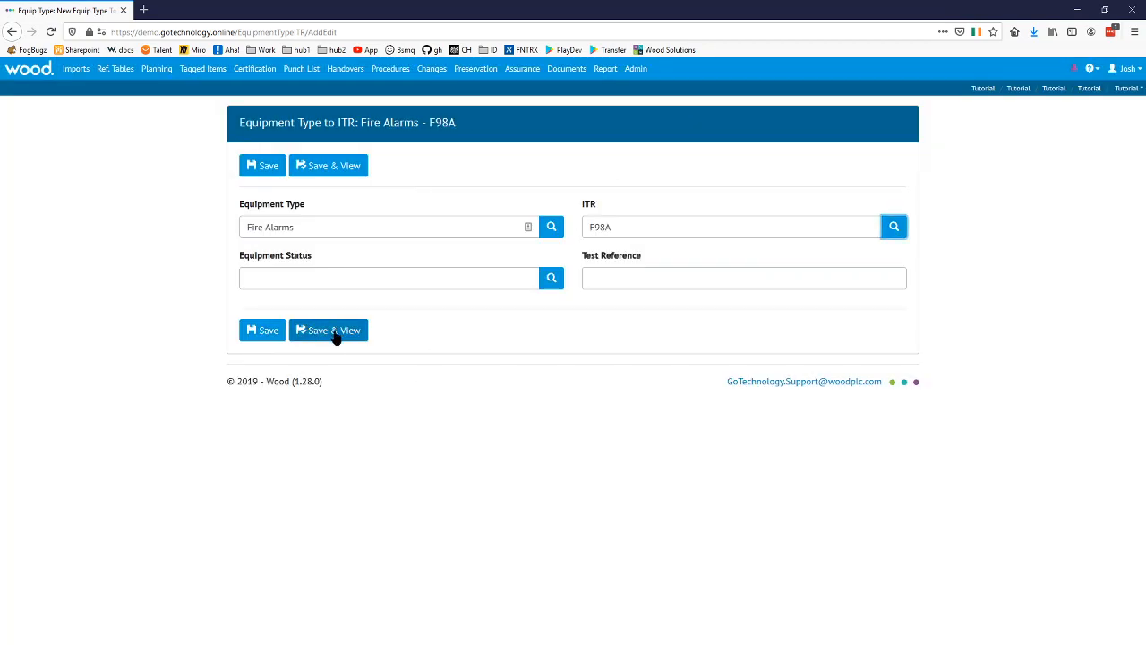
pyautogui.click(329, 333)
pyautogui.click(309, 328)
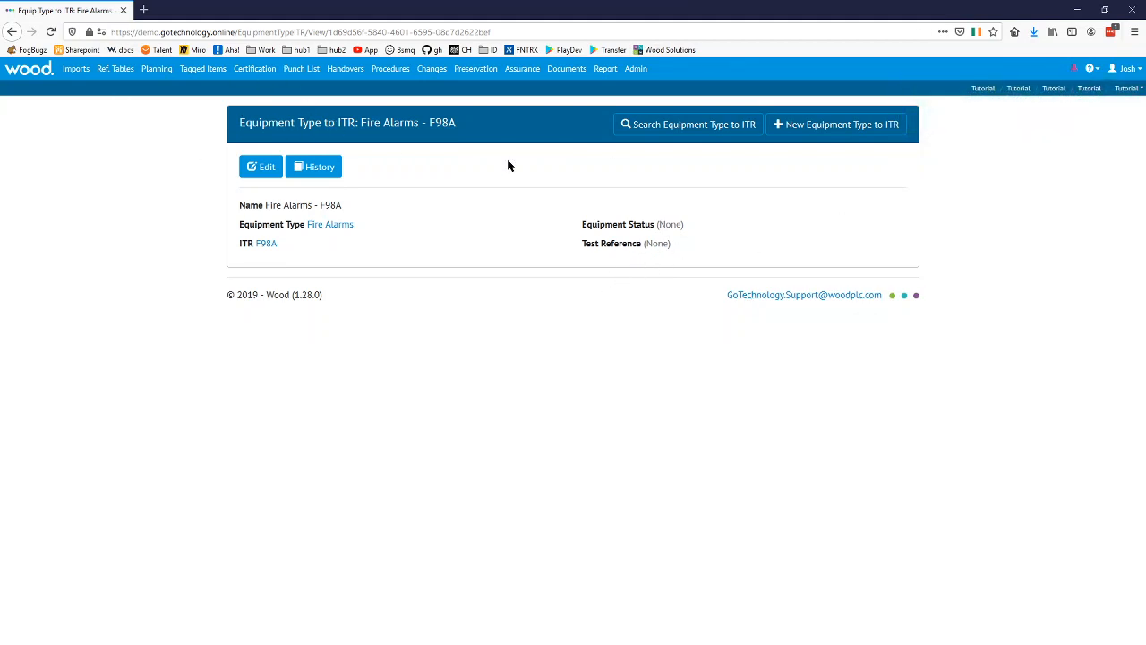
# - Export the Equipment Type to ITR records, open the exported workbook in Excel and enable editing
pyautogui.click(124, 76)
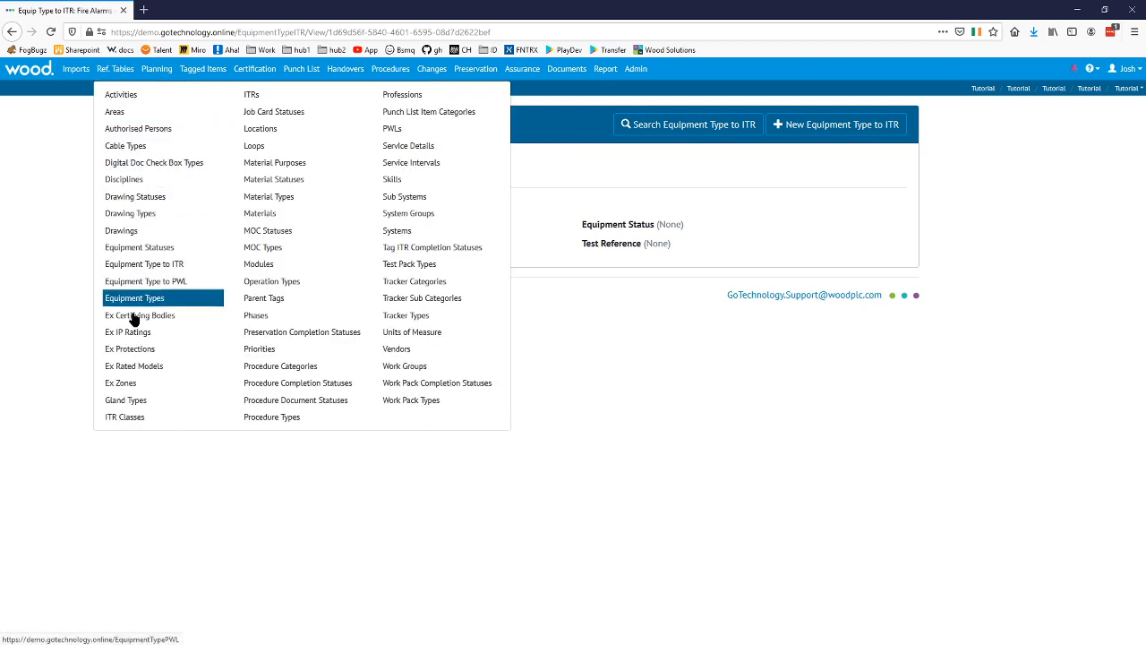
pyautogui.click(171, 269)
pyautogui.rightClick(173, 275)
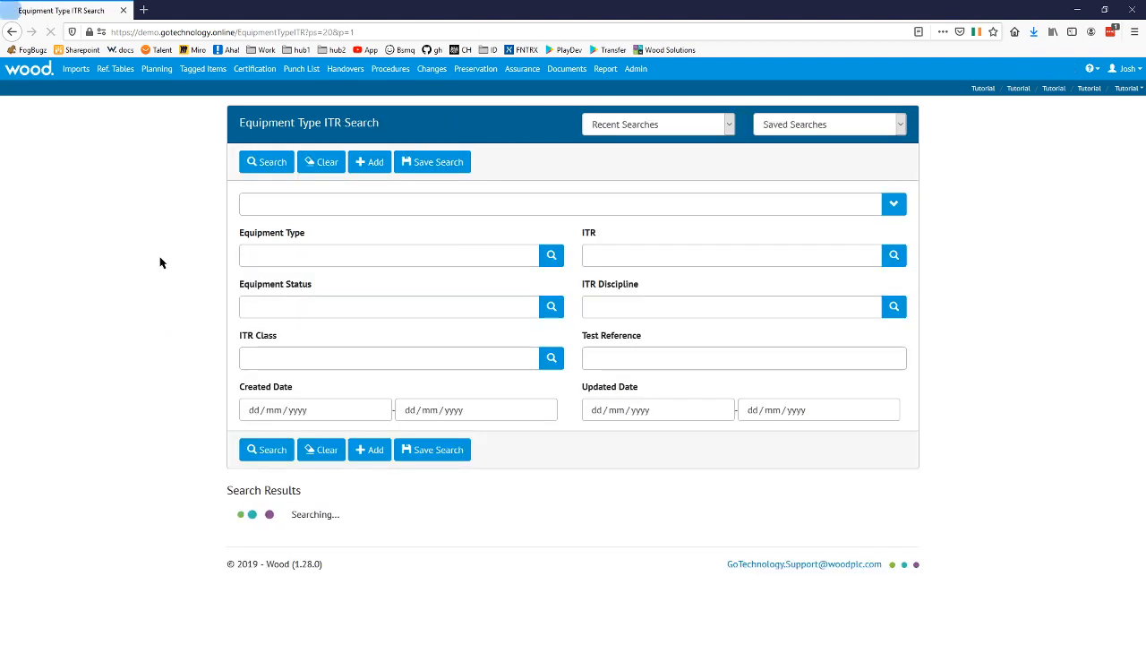
pyautogui.click(256, 514)
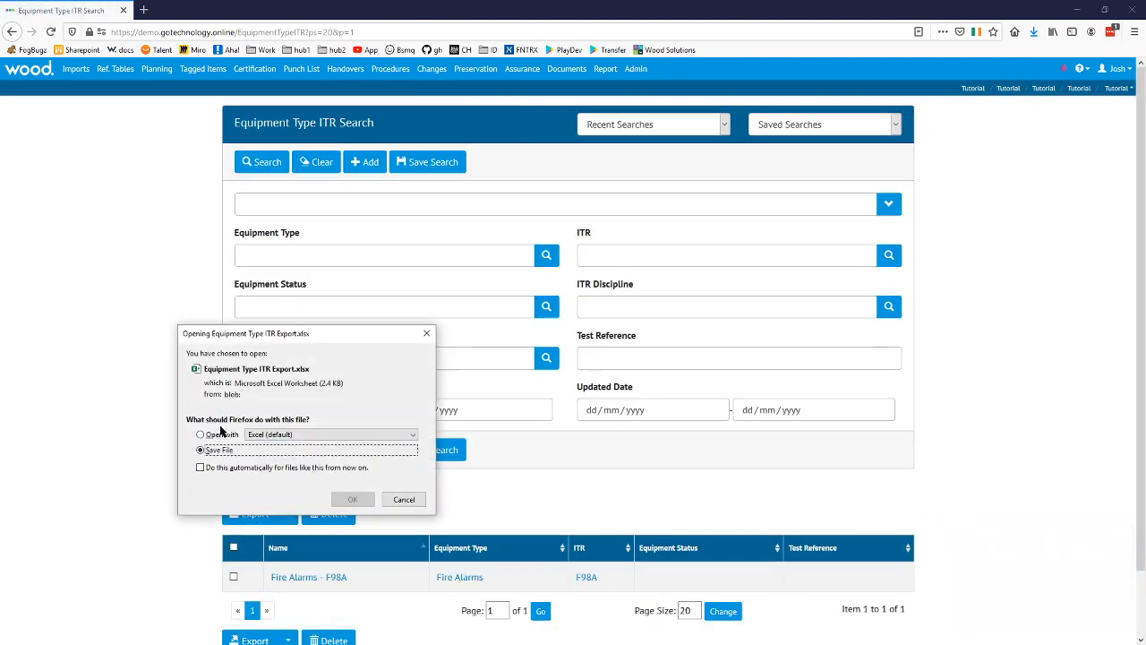
pyautogui.click(222, 436)
pyautogui.click(352, 499)
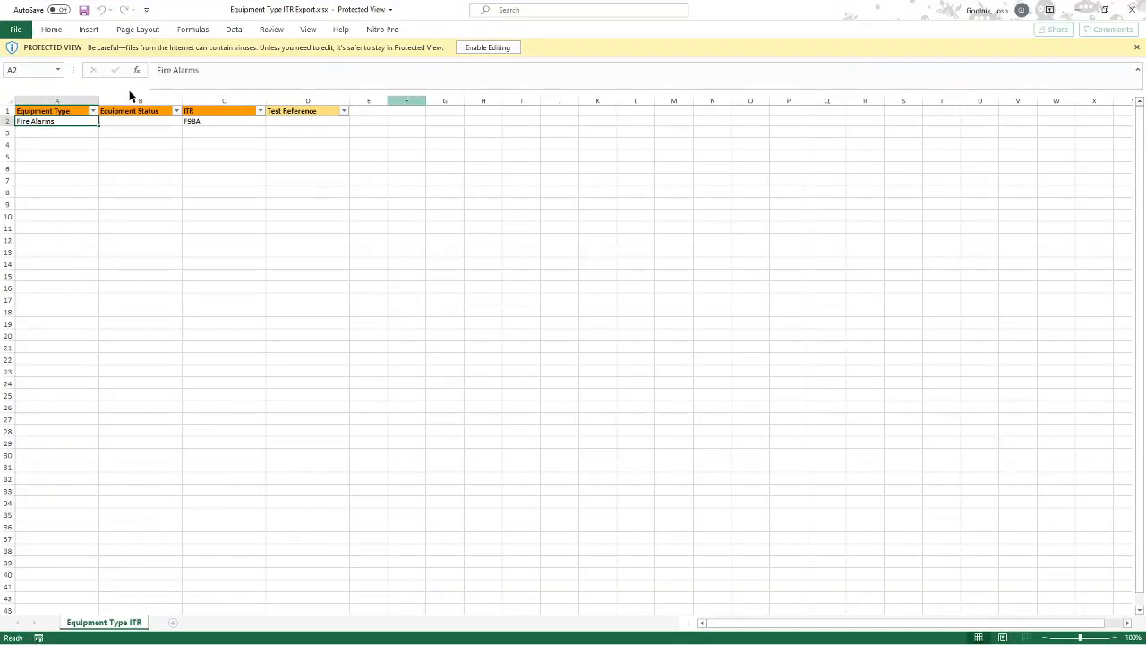
pyautogui.click(479, 48)
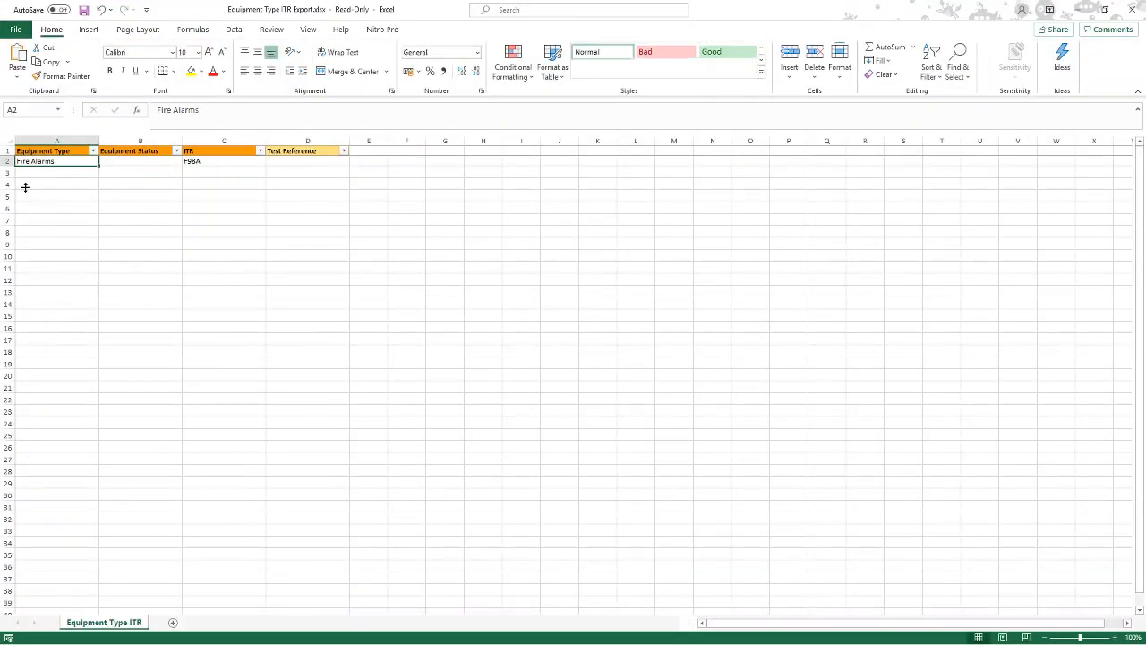
# - Fill the Fire Alarms equipment type down from A2 into cells A3 and A4
pyautogui.click(54, 173)
pyautogui.press('Up')
pyautogui.hotkey('shift', 'Down')
pyautogui.hotkey('shift', 'Down')
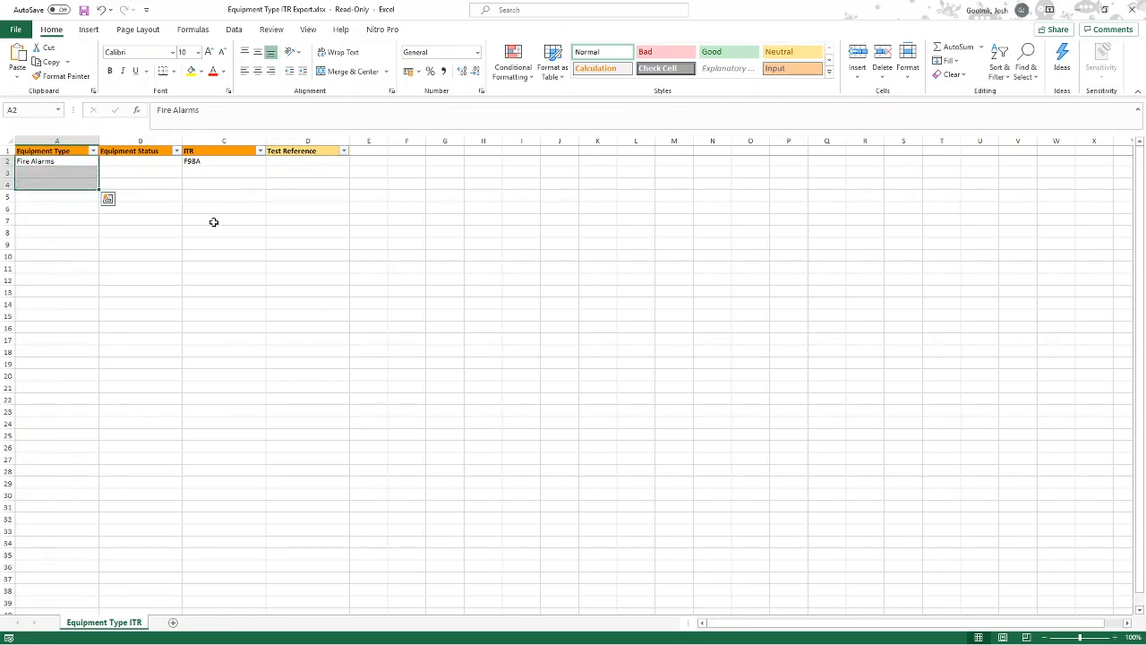
pyautogui.hotkey('ctrl', 'd')
pyautogui.press('Right')
pyautogui.press('Left')
pyautogui.press('Down')
pyautogui.press('Up')
pyautogui.press('Up')
pyautogui.press('Down')
pyautogui.press('Down')
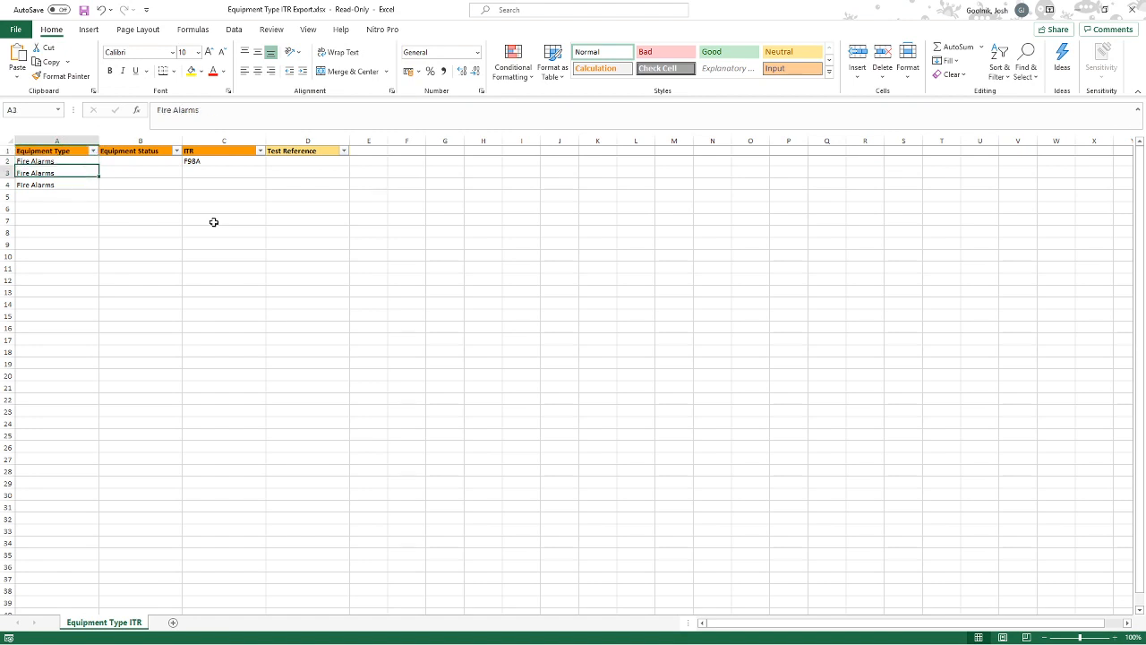
# - Enter F99A in C3 and F99B in C4 as the ITRs for the two added rows
pyautogui.press('Right')
pyautogui.press('Right')
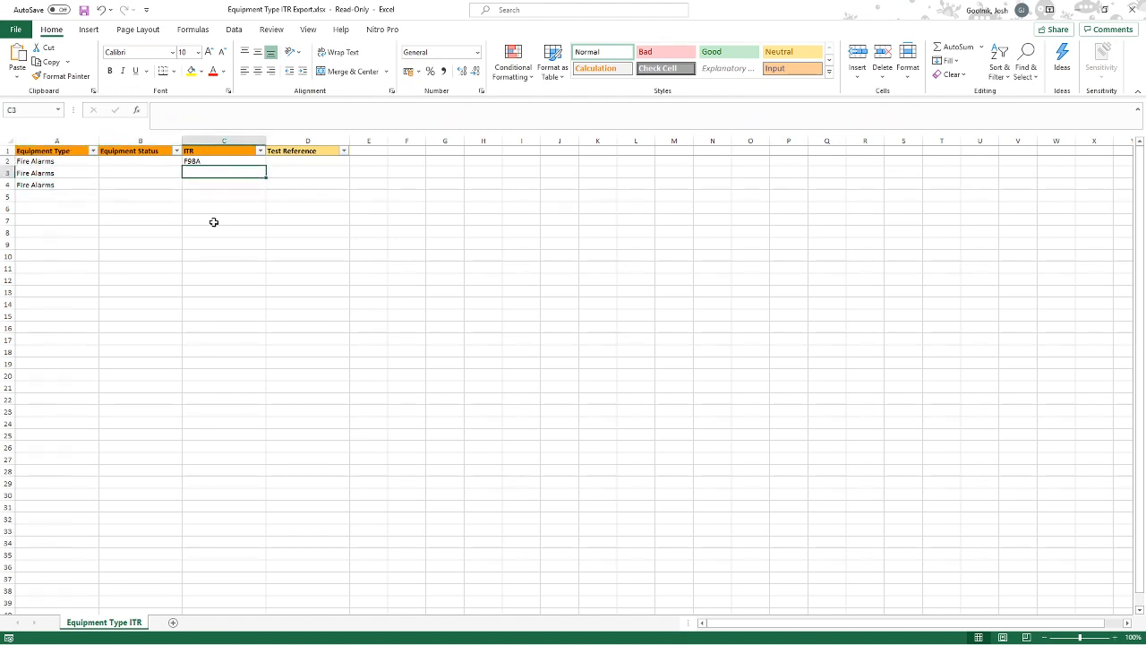
pyautogui.write('F98A')
pyautogui.write('9')
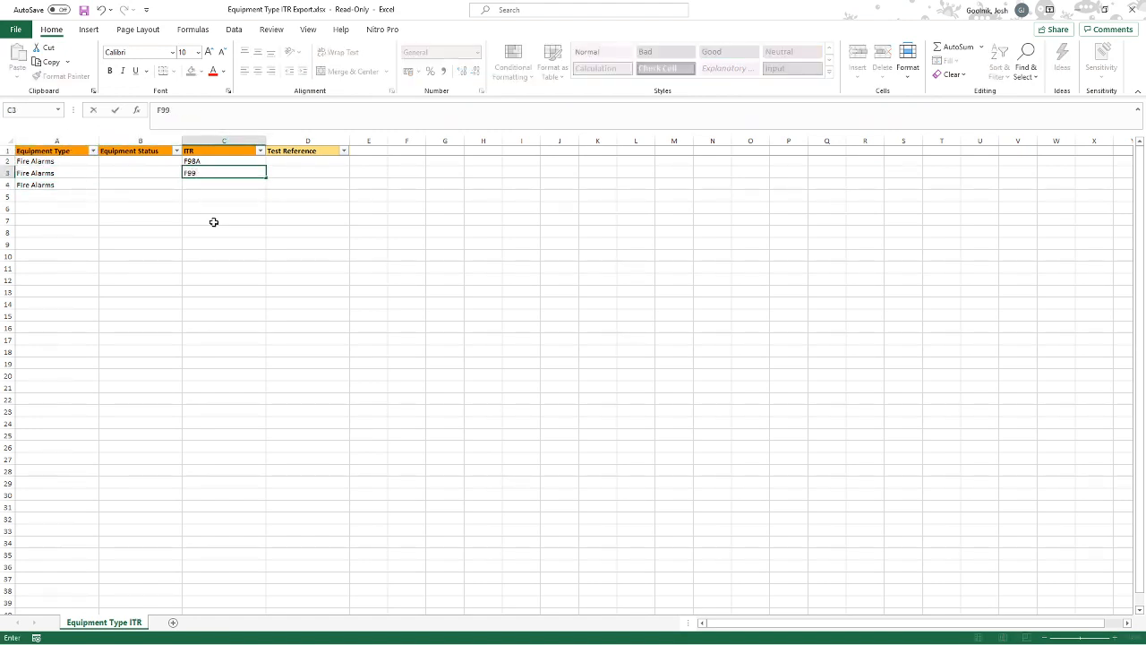
pyautogui.write('A')
pyautogui.press('Return')
pyautogui.write('F99A')
pyautogui.press('Return')
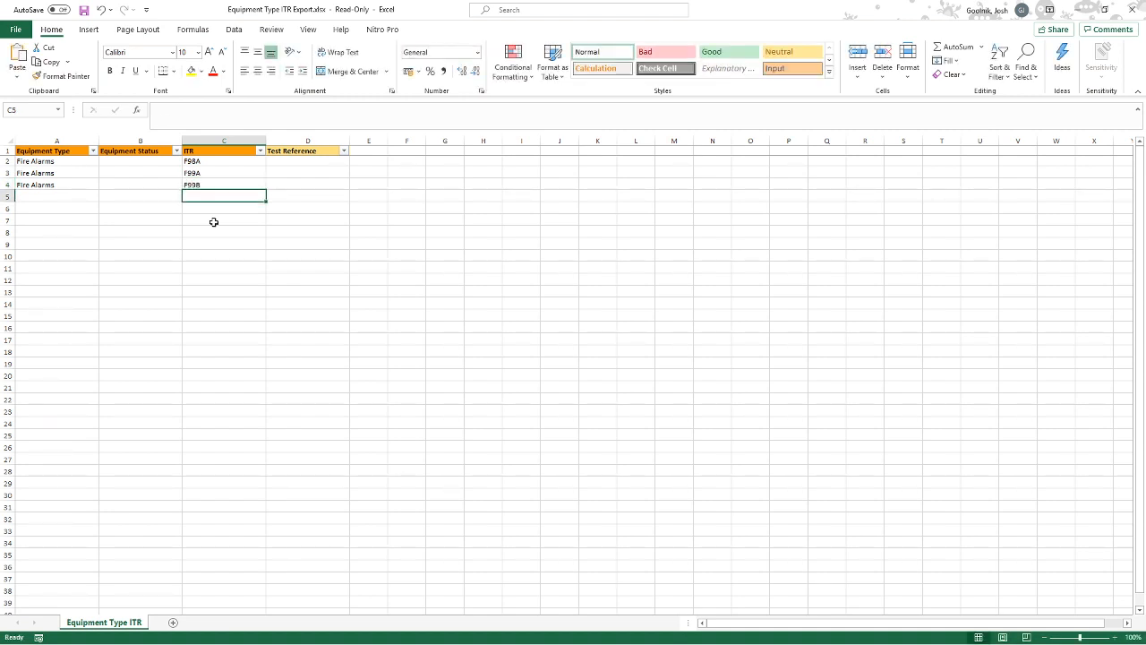
# - Save the read-only workbook to the Desktop as "Copy of Equipment Type ITR Export"
pyautogui.hotkey('ctrl', 's')
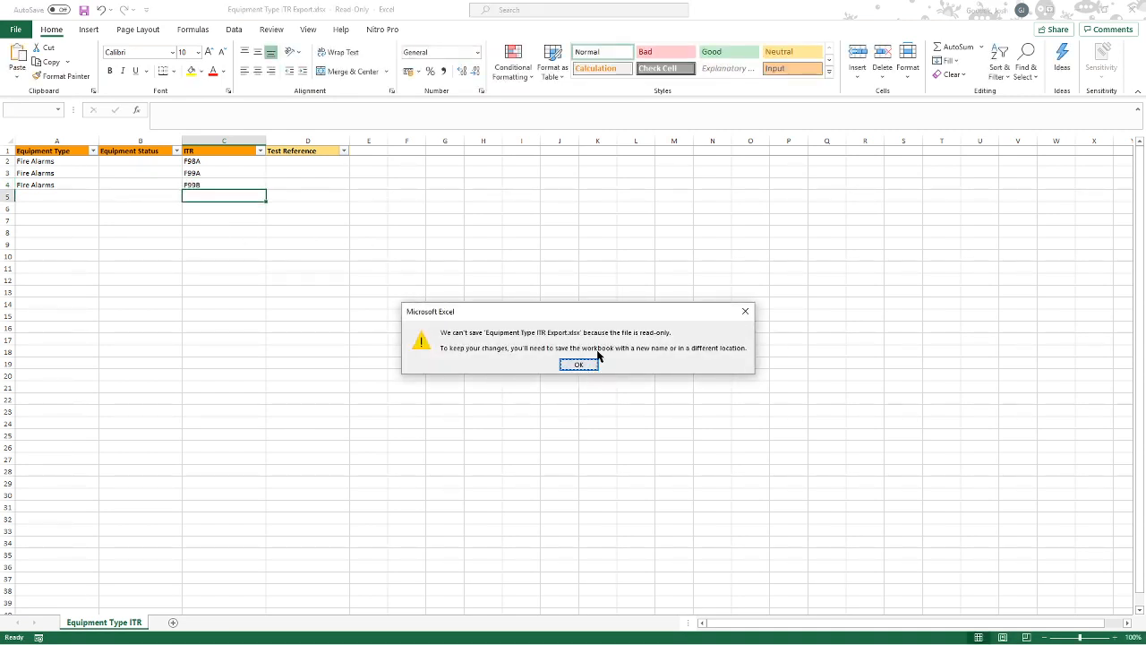
pyautogui.click(588, 365)
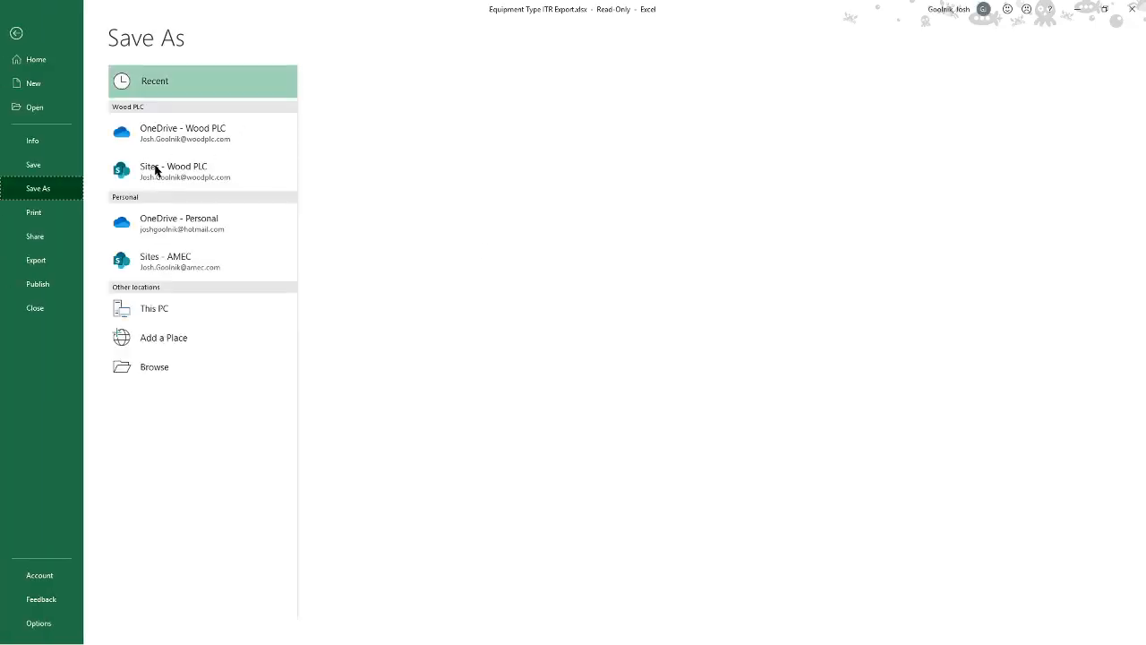
pyautogui.click(370, 214)
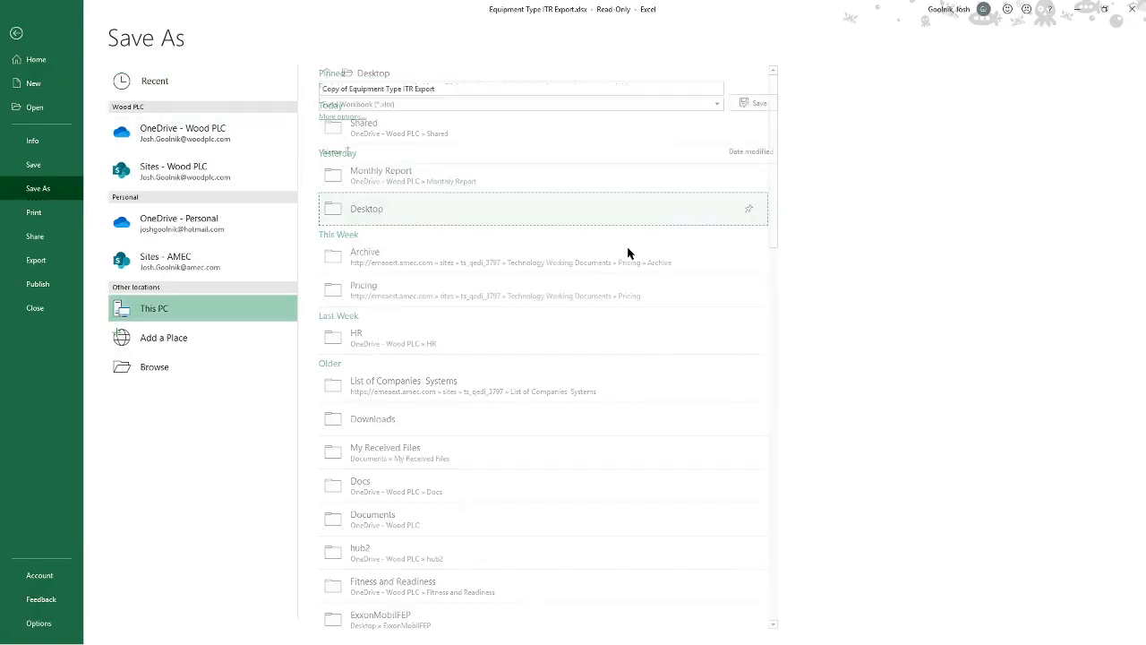
pyautogui.click(759, 106)
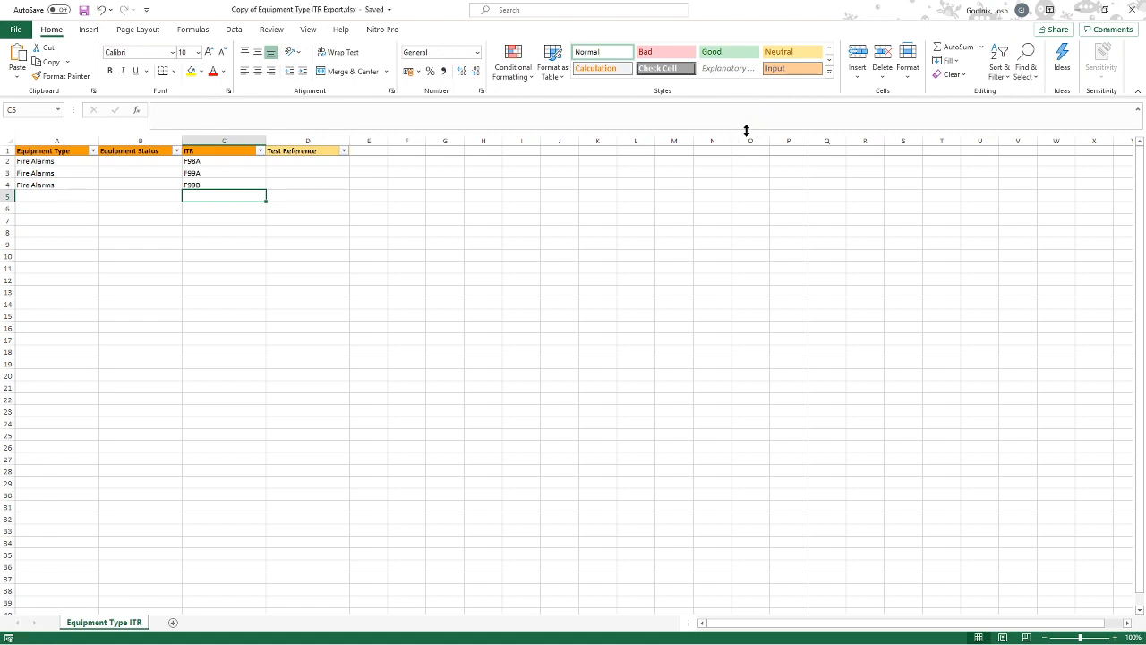
# - Switch back to GoTechnology in the browser and set up a Full import for the Equipment Type To ITR table
pyautogui.moveTo(799, 10); pyautogui.dragTo(0, 180)
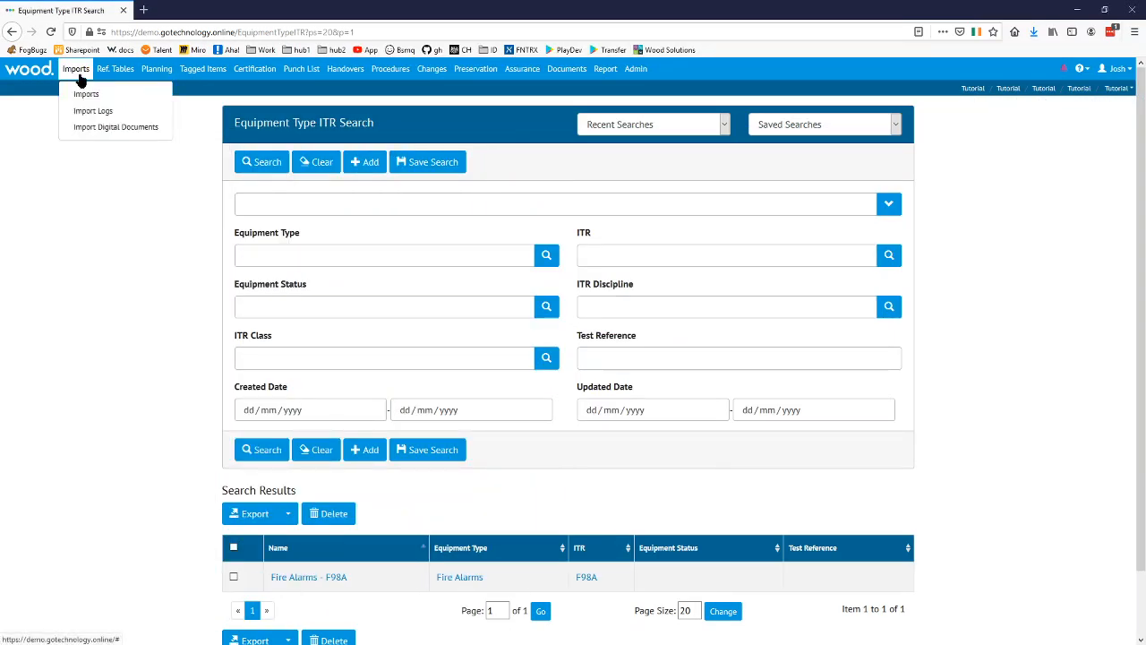
pyautogui.click(101, 95)
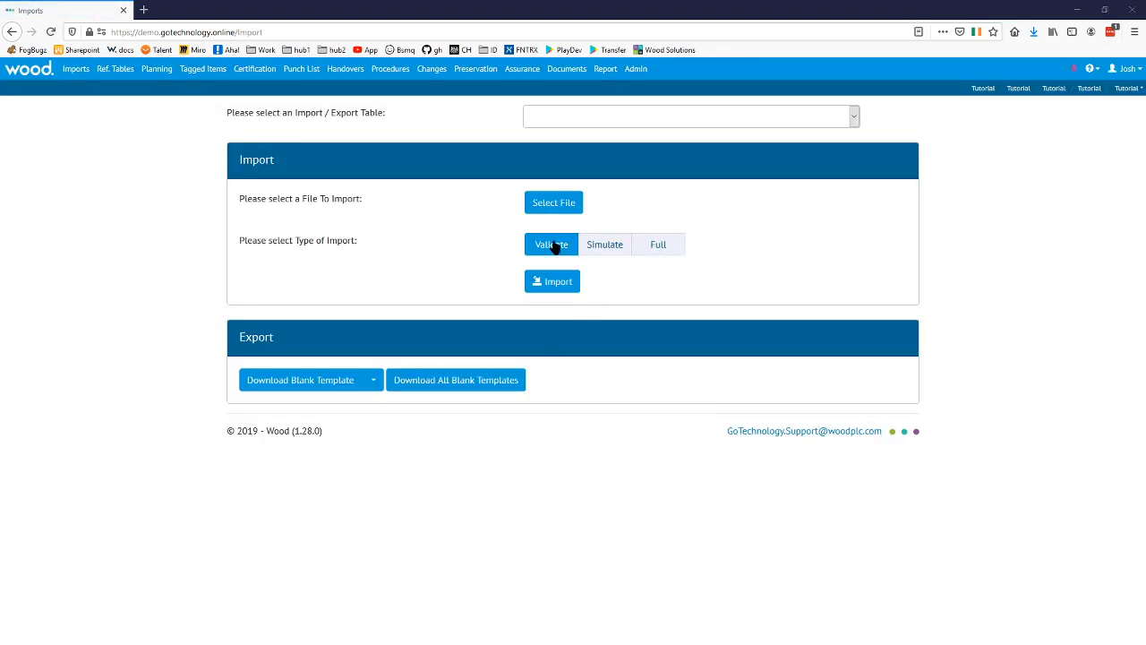
pyautogui.click(675, 120)
pyautogui.scroll(-5, 690, 259)
pyautogui.scroll(3, 691, 257)
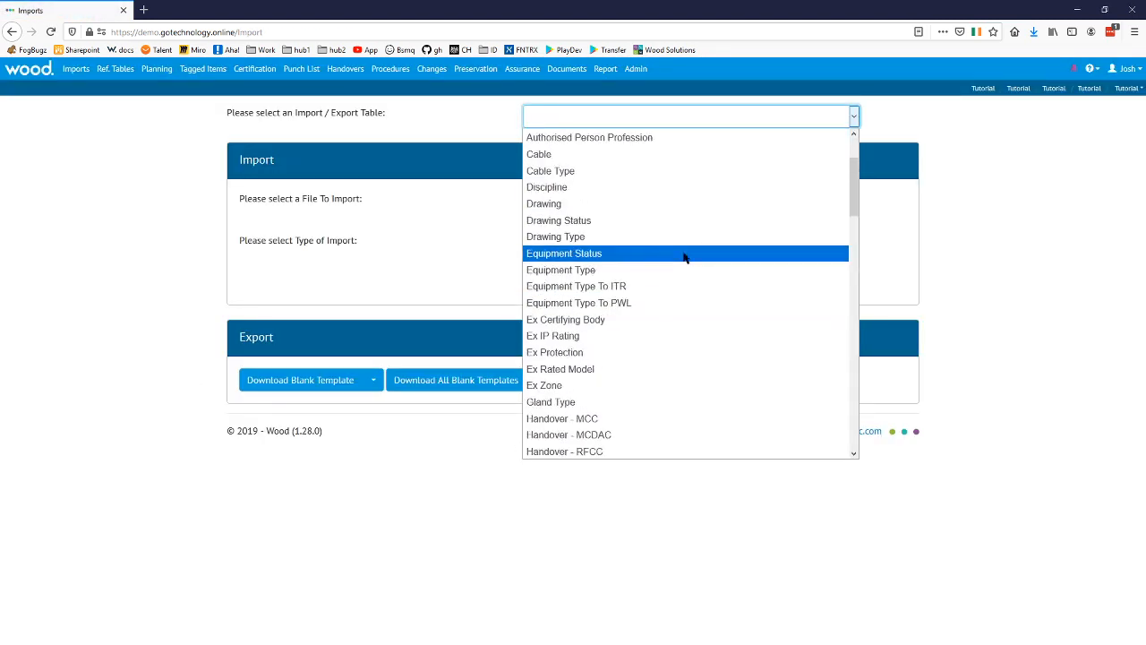
pyautogui.click(655, 286)
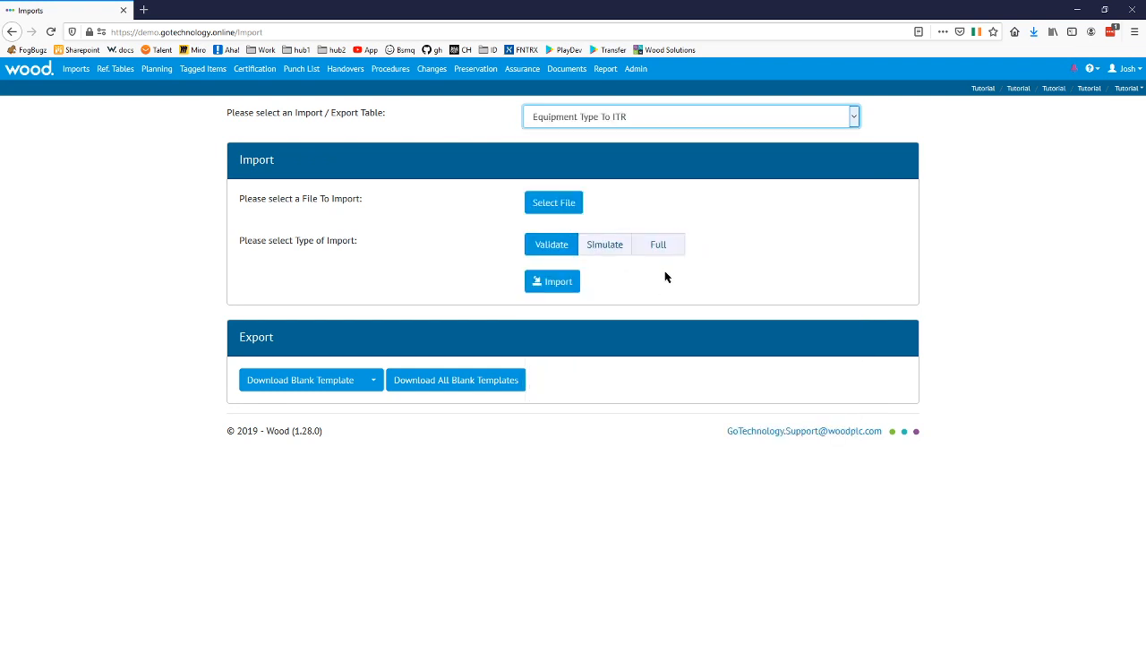
pyautogui.click(656, 243)
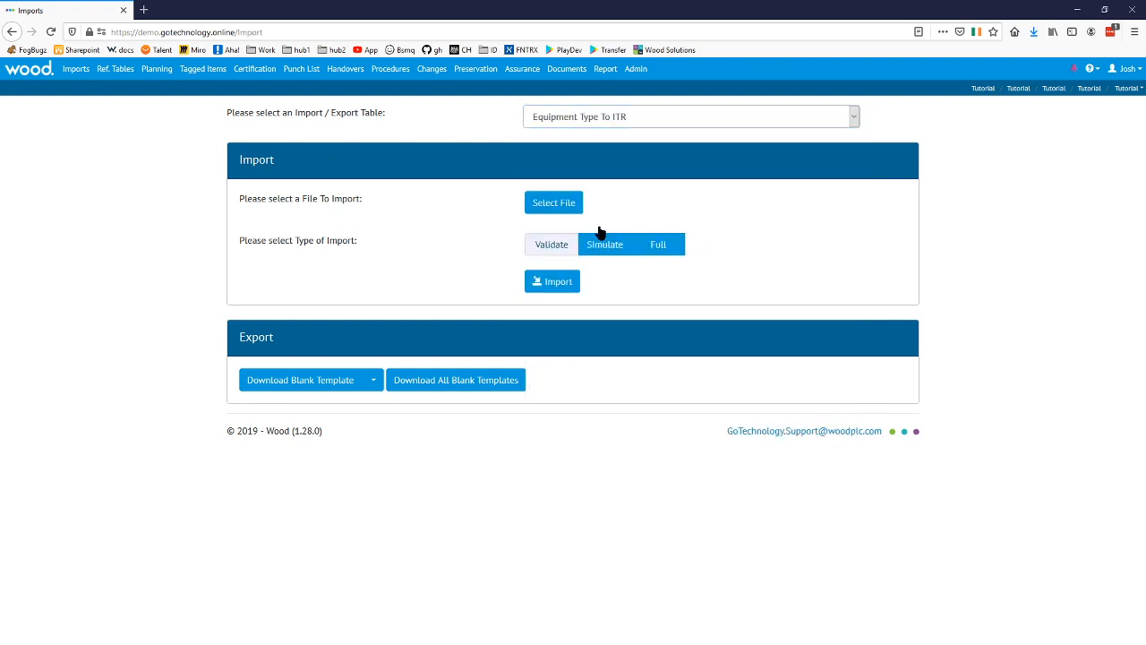
# - Choose "Copy of Equipment Type ITR Export.xlsx" from the Desktop as the import file and run the Full import
pyautogui.click(564, 206)
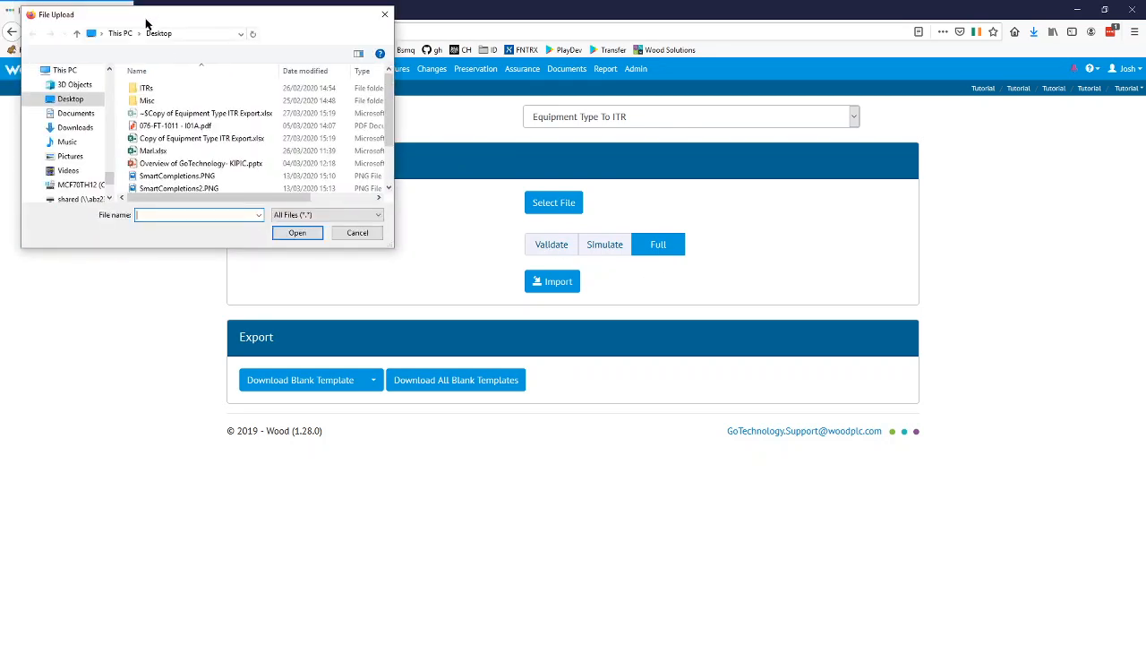
pyautogui.click(205, 143)
pyautogui.doubleClick(205, 143)
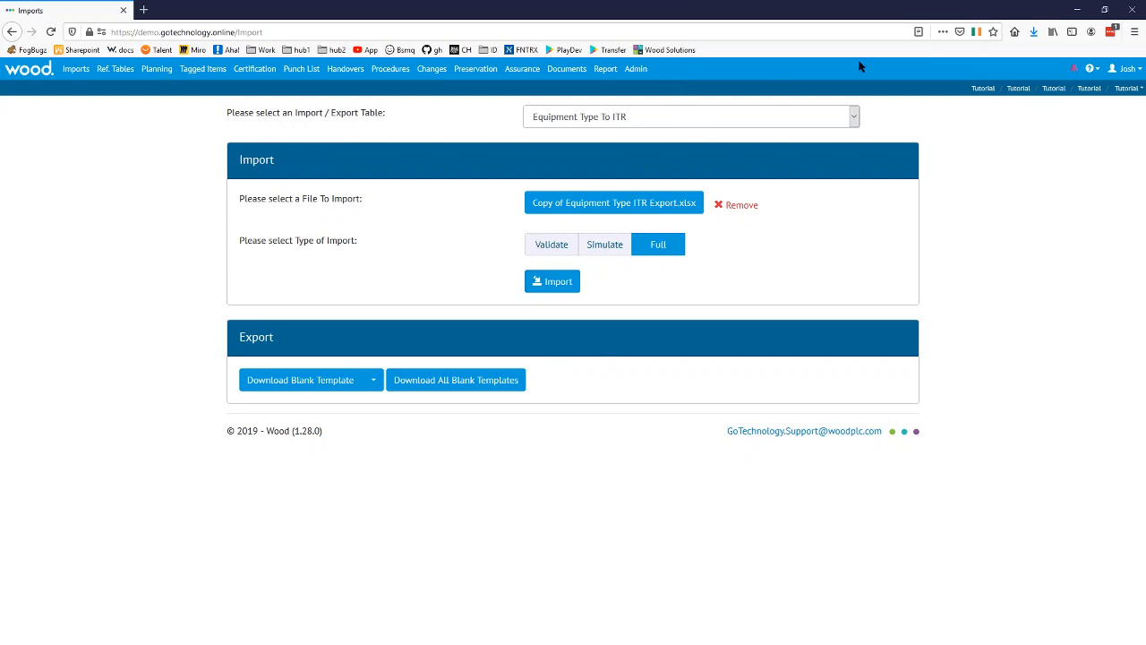
pyautogui.click(1089, 72)
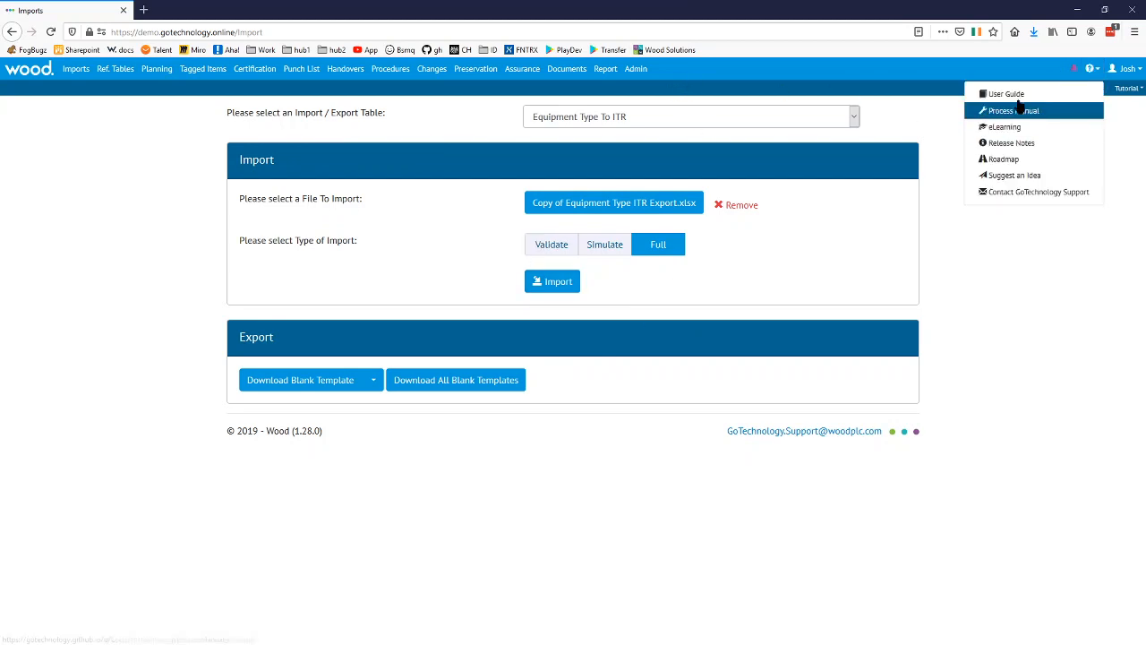
pyautogui.click(740, 383)
pyautogui.click(572, 291)
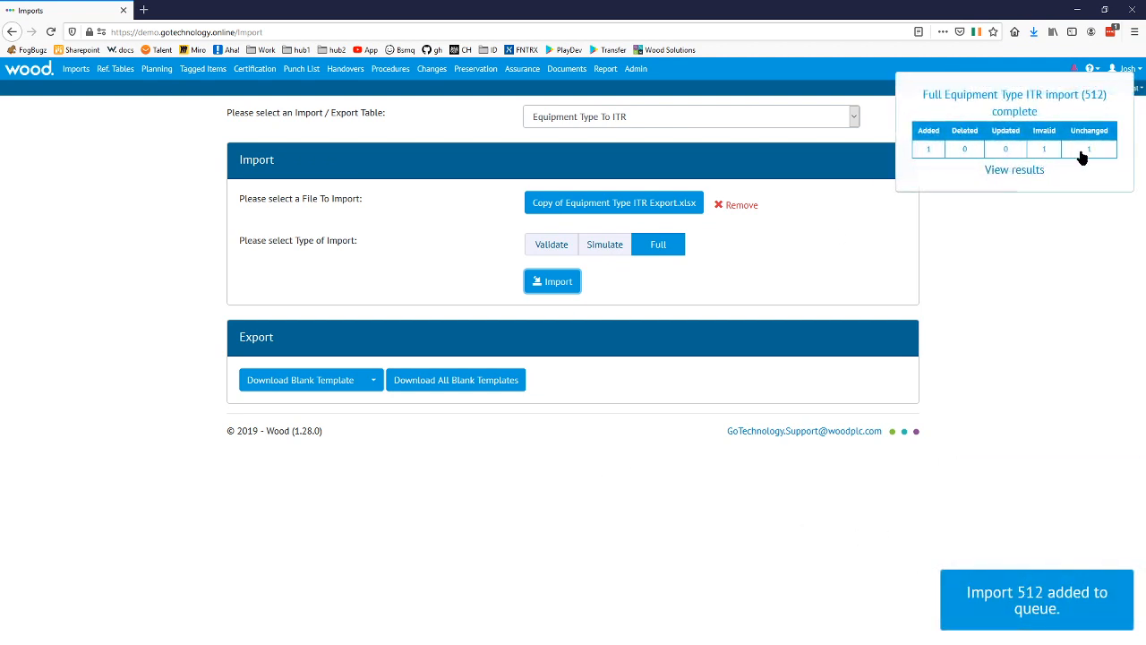
# - View the completed import's results and open the downloaded result file "Equipment Type ITR - Full.xlsx" in Excel
pyautogui.click(1012, 170)
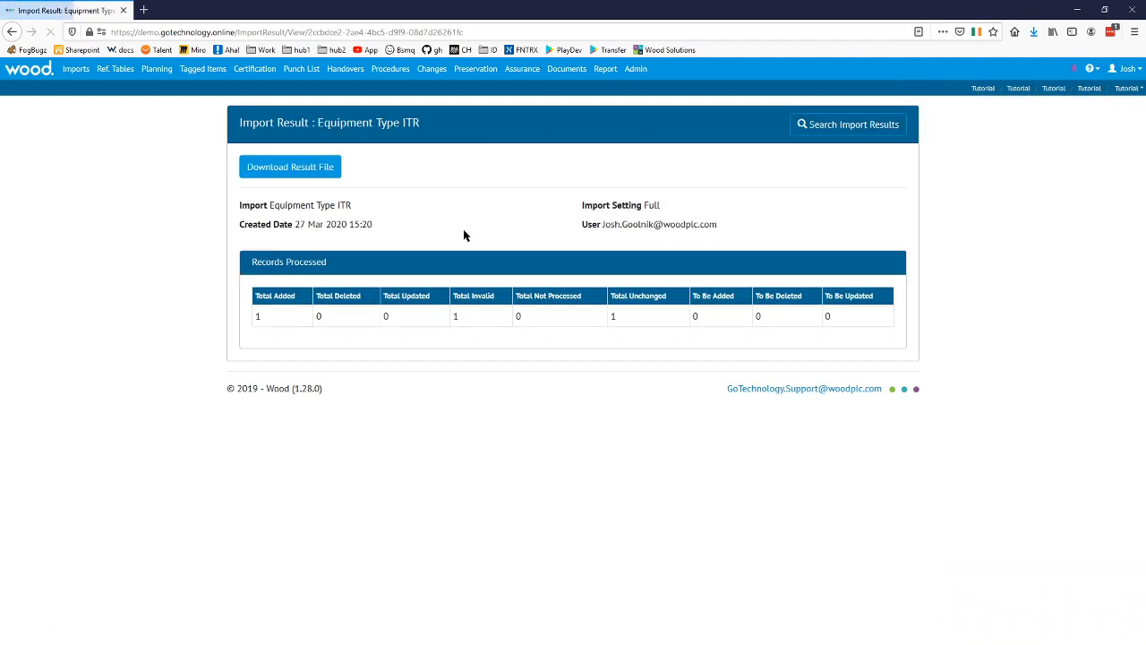
pyautogui.click(291, 166)
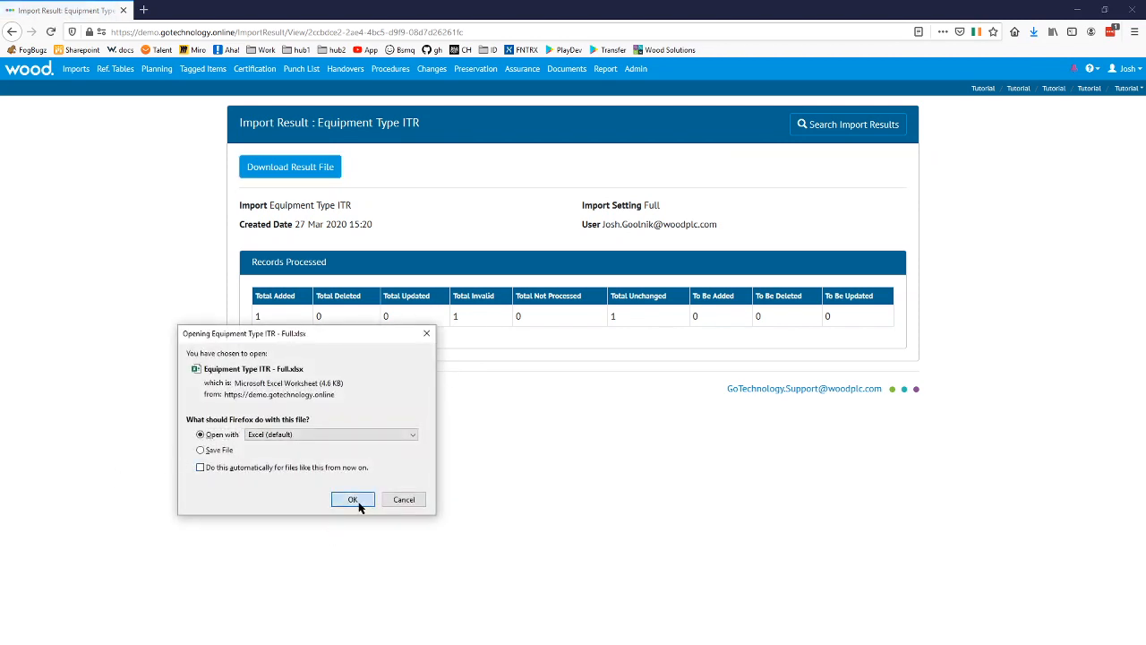
pyautogui.click(352, 500)
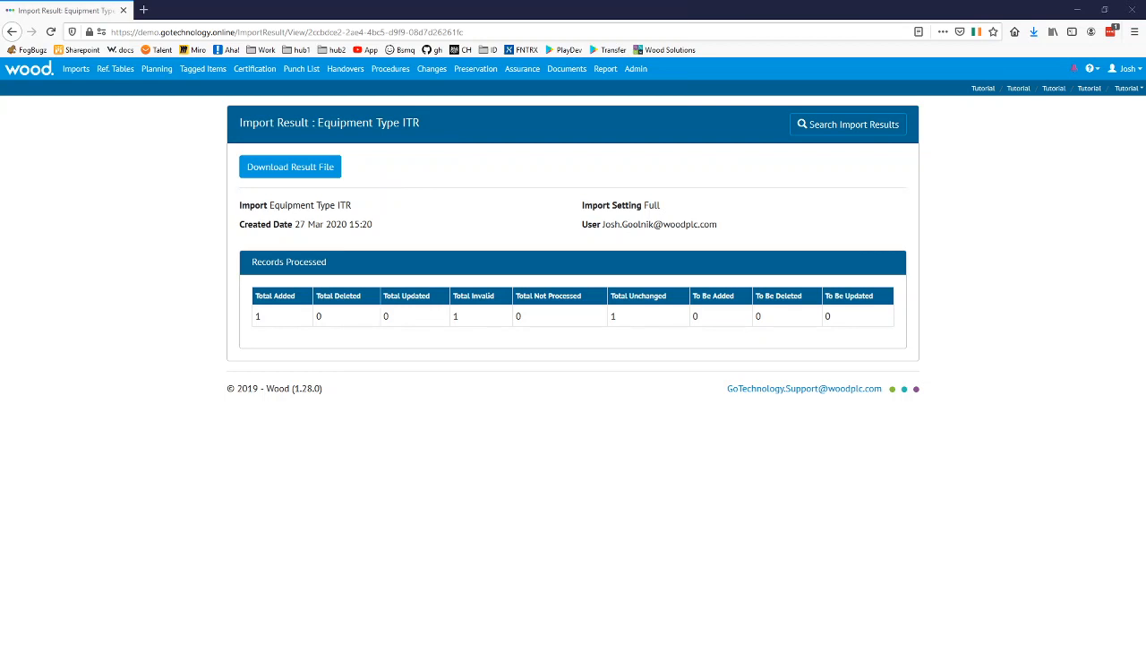
# - Examine the Invalid sheet of the result workbook for the rejected row and its error details
pyautogui.moveTo(0, 115); pyautogui.dragTo(723, 57)
pyautogui.rightClick(641, 404)
pyautogui.click(268, 485)
pyautogui.click(271, 485)
pyautogui.click(472, 168)
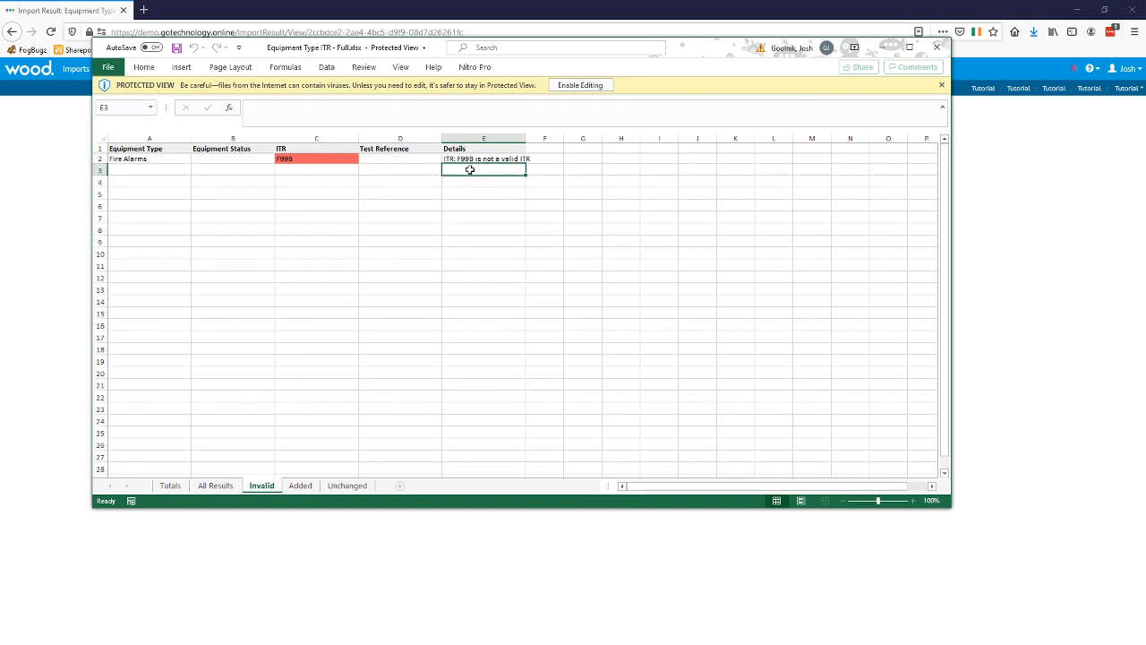
# - Switch back to GoTechnology in the browser and search the ITRs reference table for names containing F9
pyautogui.click(284, 573)
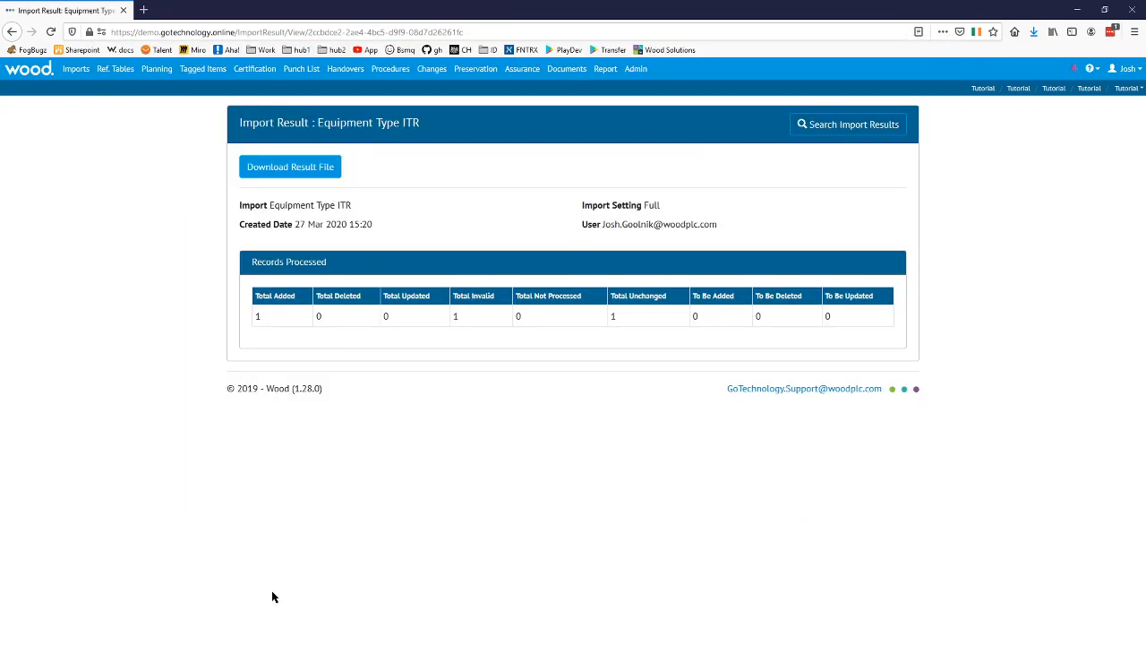
pyautogui.click(117, 70)
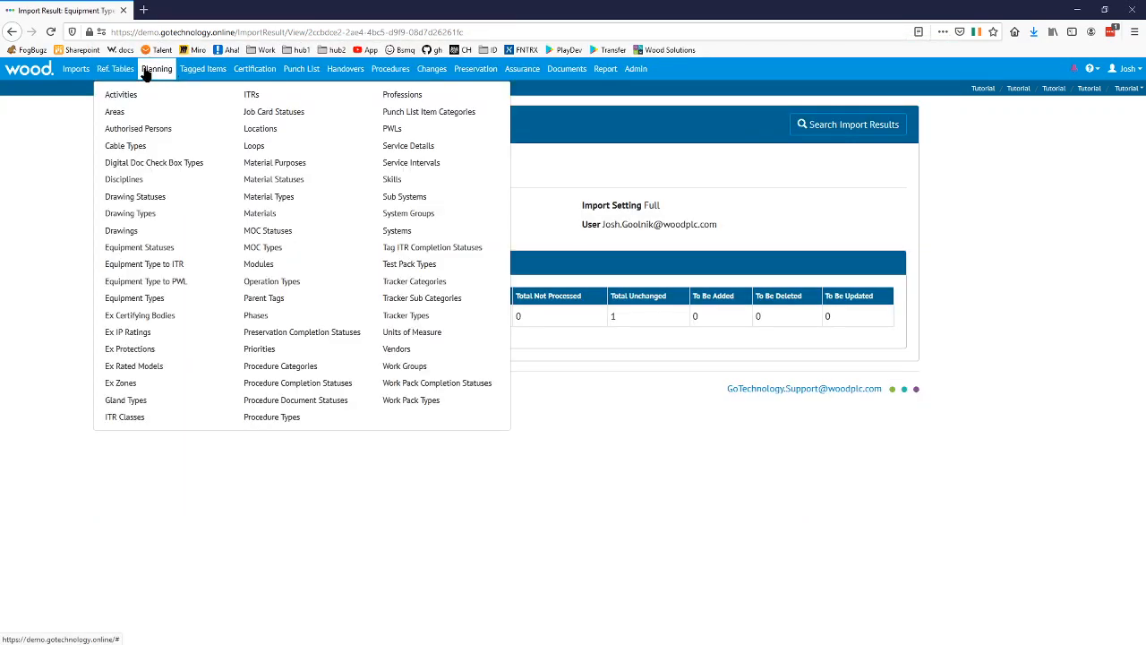
pyautogui.click(252, 95)
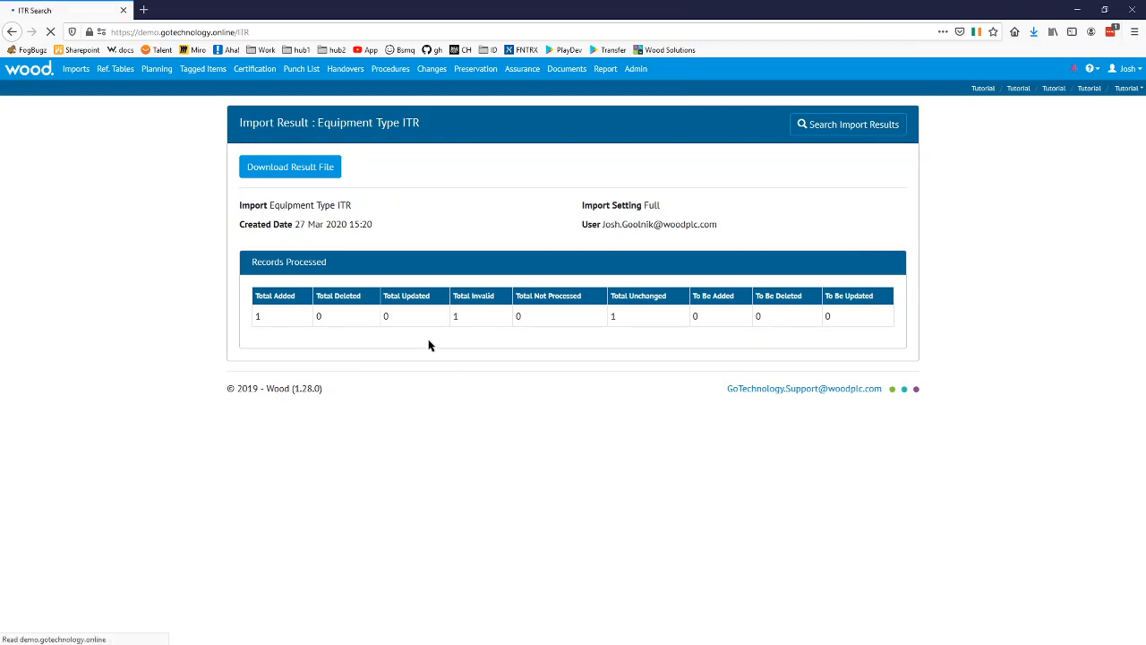
pyautogui.scroll(-2, 372, 358)
pyautogui.click(331, 254)
pyautogui.write('F9')
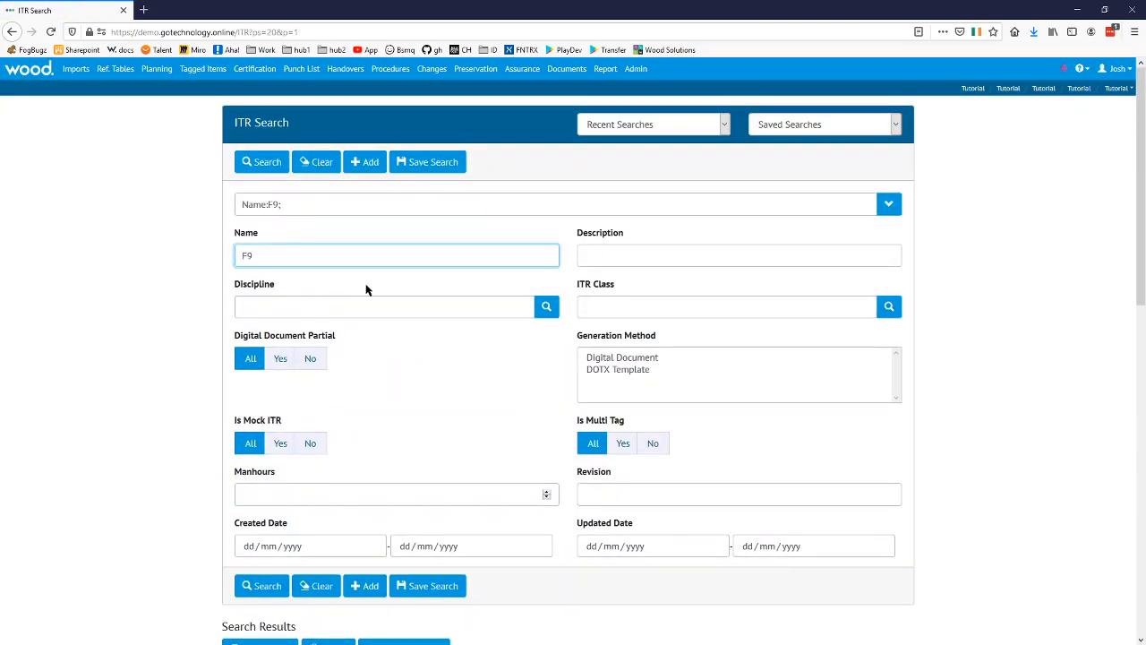
pyautogui.press('Return')
pyautogui.scroll(-3, 371, 261)
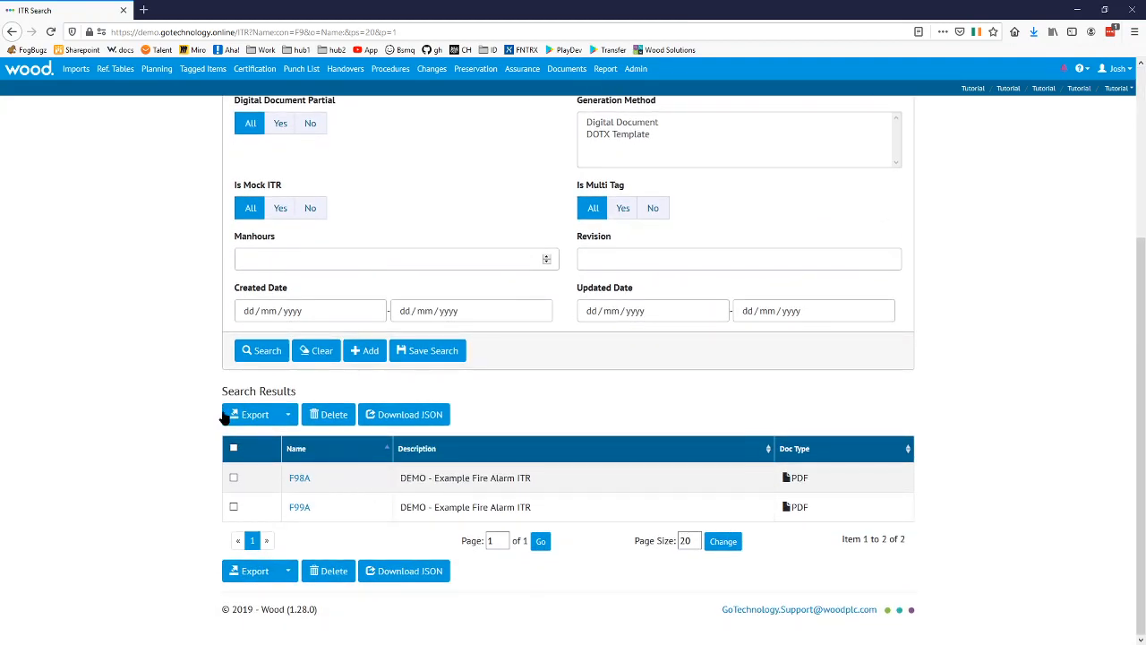
# - Start a new ITR with the name F99B and discipline F
pyautogui.click(365, 350)
pyautogui.rightClick(367, 348)
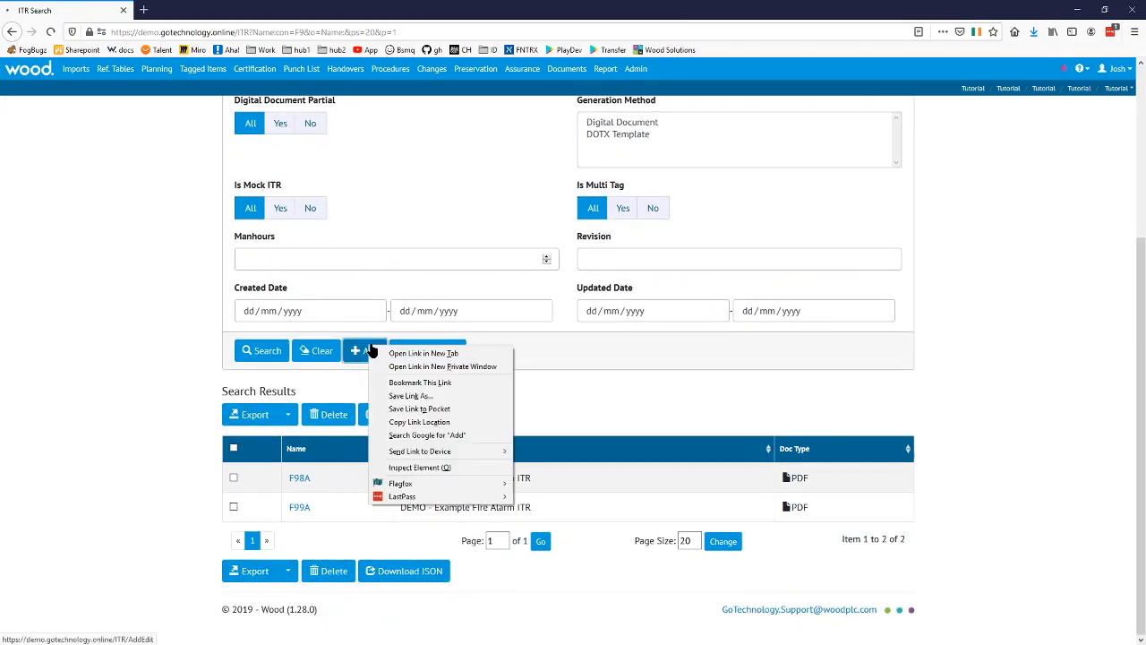
pyautogui.click(325, 381)
pyautogui.click(329, 231)
pyautogui.write('F99')
pyautogui.click(815, 222)
pyautogui.write('F')
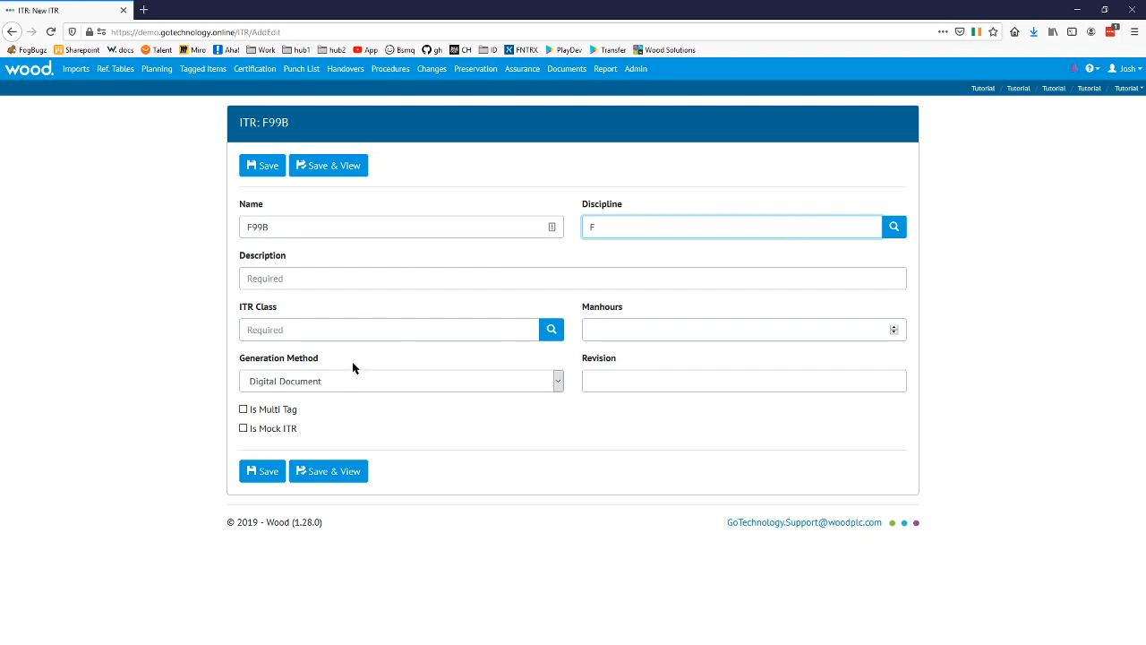
# - Give ITR F99B the description "DEMO - Fire Alarm ITR", class PC and revision 6, then save and view it
pyautogui.click(307, 278)
pyautogui.write('DEMP')
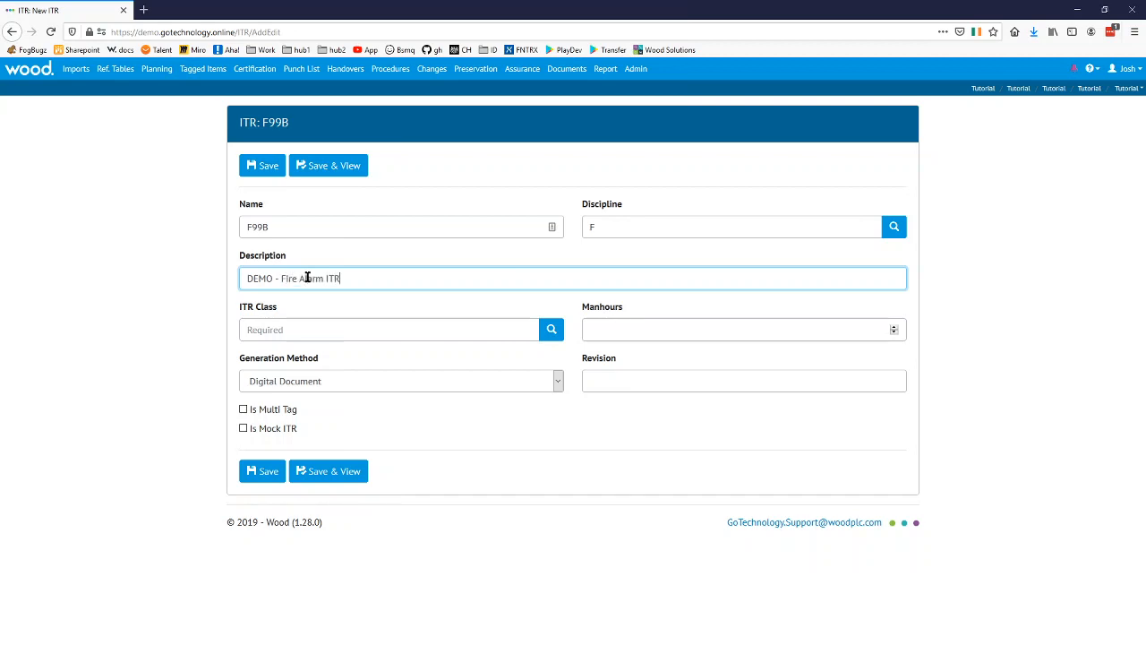
pyautogui.click(385, 339)
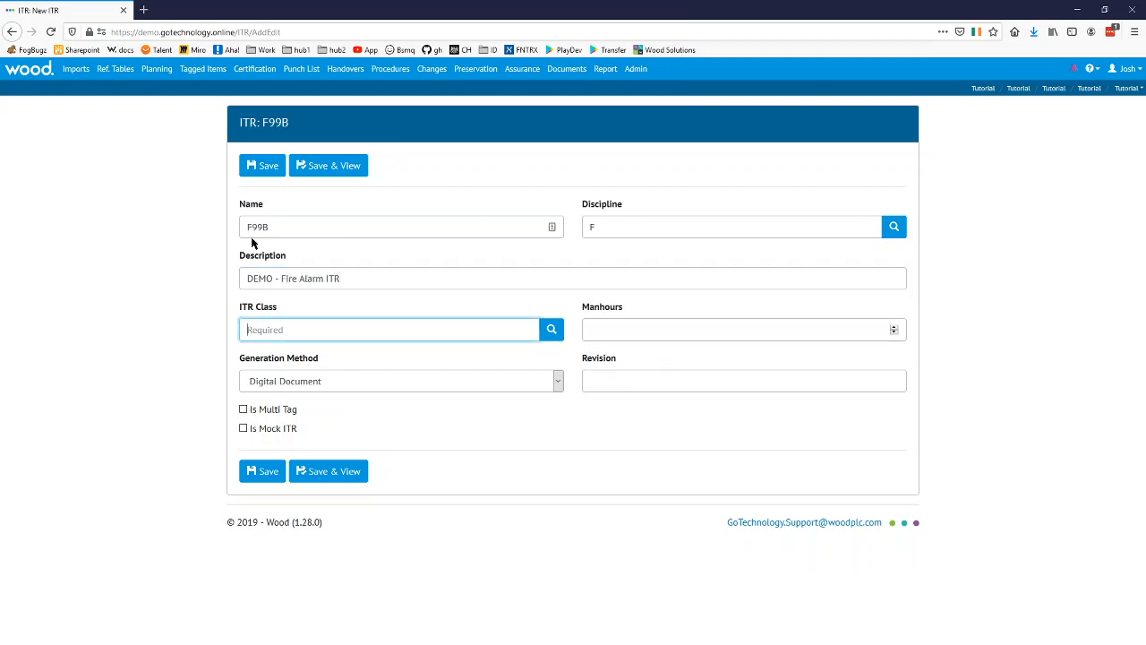
pyautogui.write('PC')
pyautogui.click(723, 382)
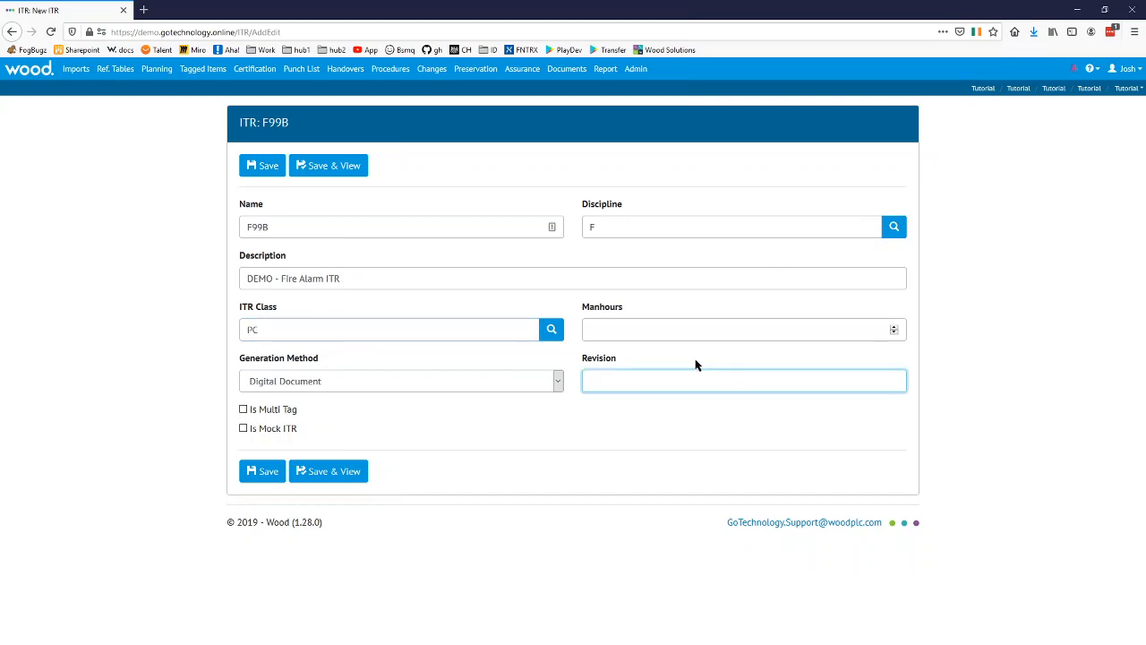
pyautogui.write('6')
pyautogui.click(292, 479)
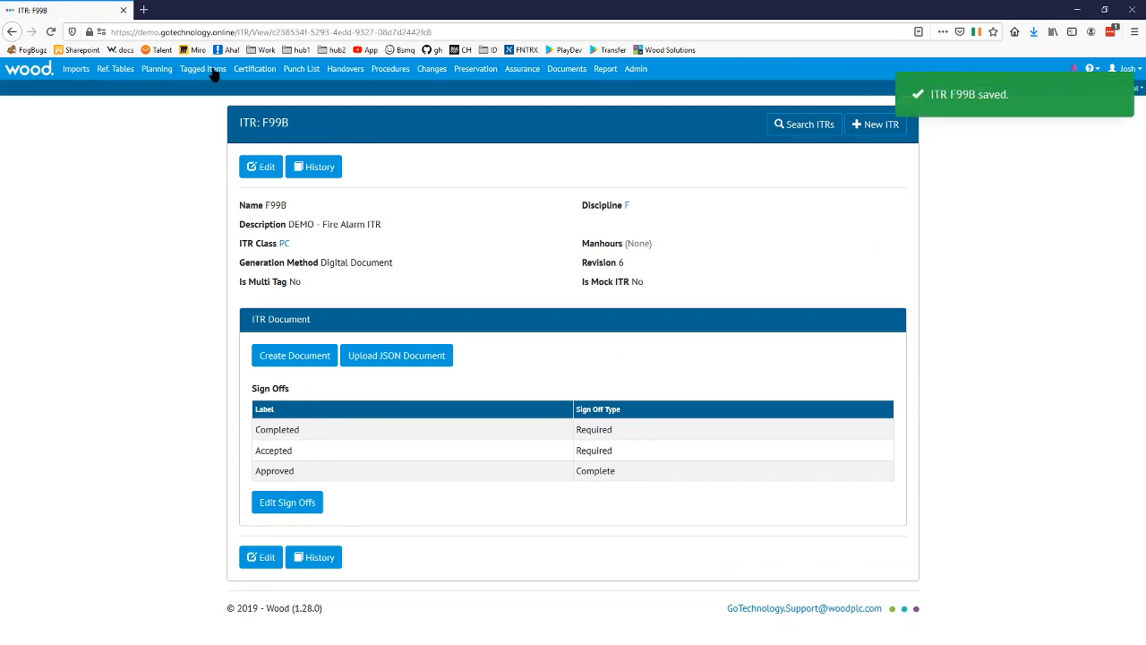
# - Return to the Imports page and set up another Full import for the Equipment Type To ITR table
pyautogui.moveTo(76, 69)
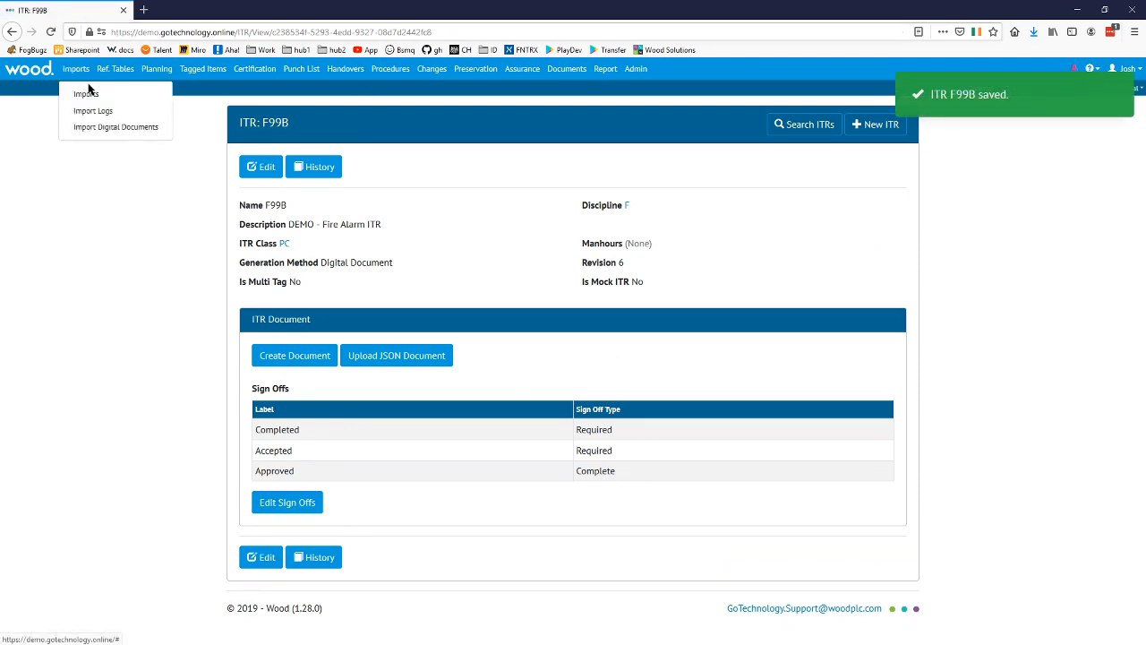
pyautogui.click(86, 95)
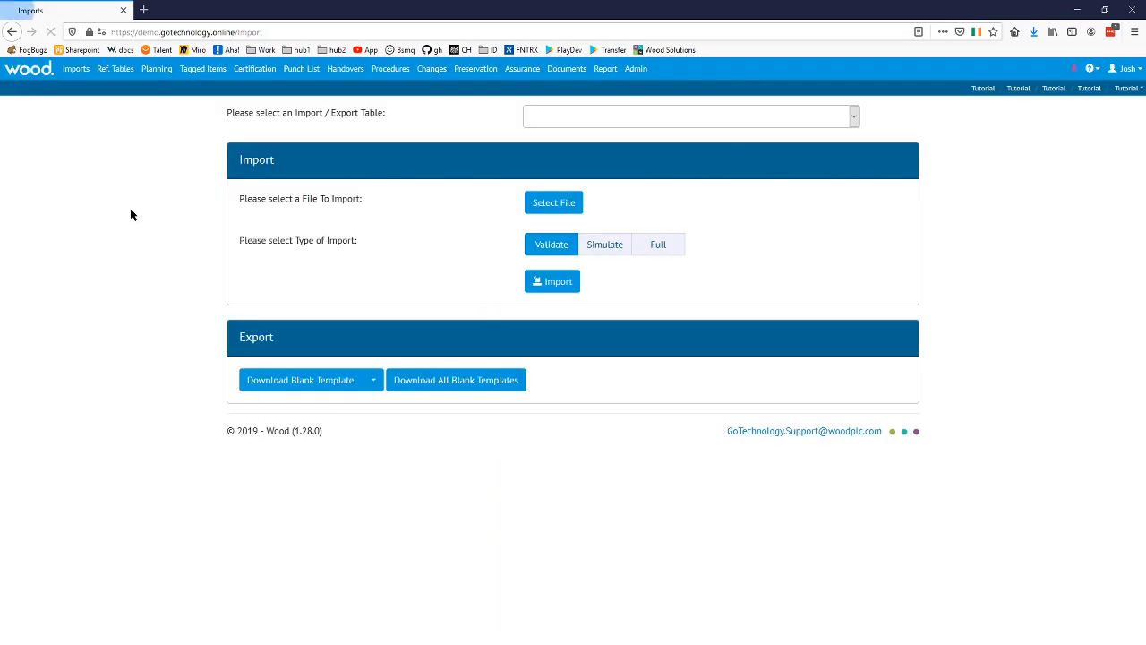
pyautogui.click(676, 249)
pyautogui.click(696, 121)
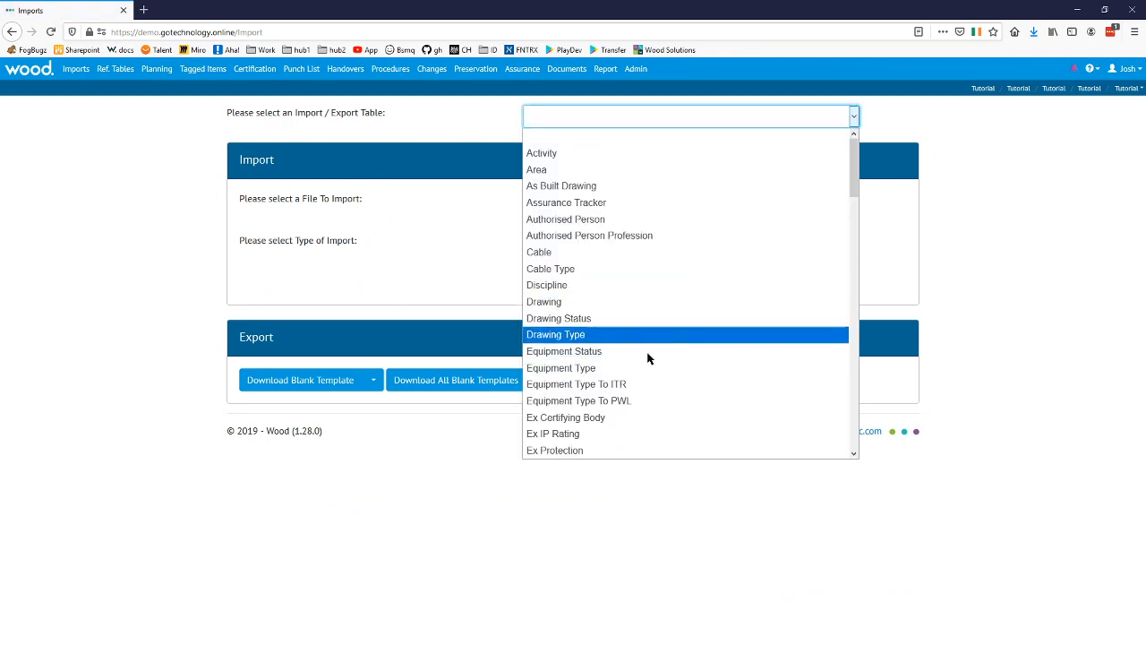
pyautogui.click(649, 385)
# - Select "Copy of Equipment Type ITR Export.xlsx" from the Desktop again and rerun the import
pyautogui.click(570, 206)
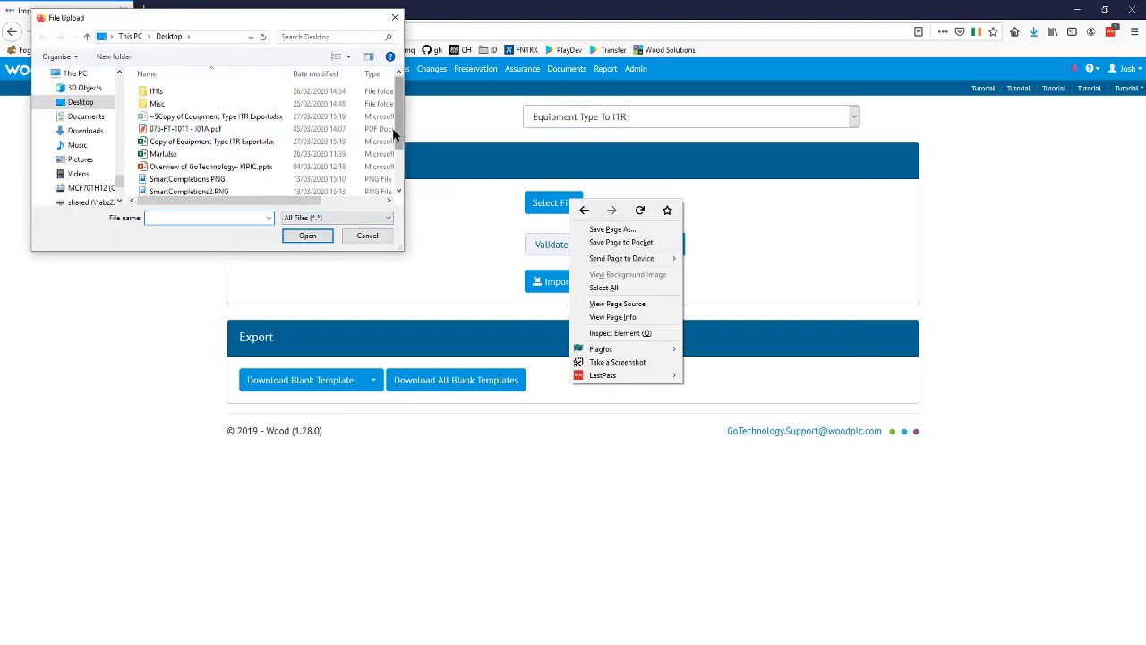
pyautogui.click(349, 147)
pyautogui.doubleClick(348, 144)
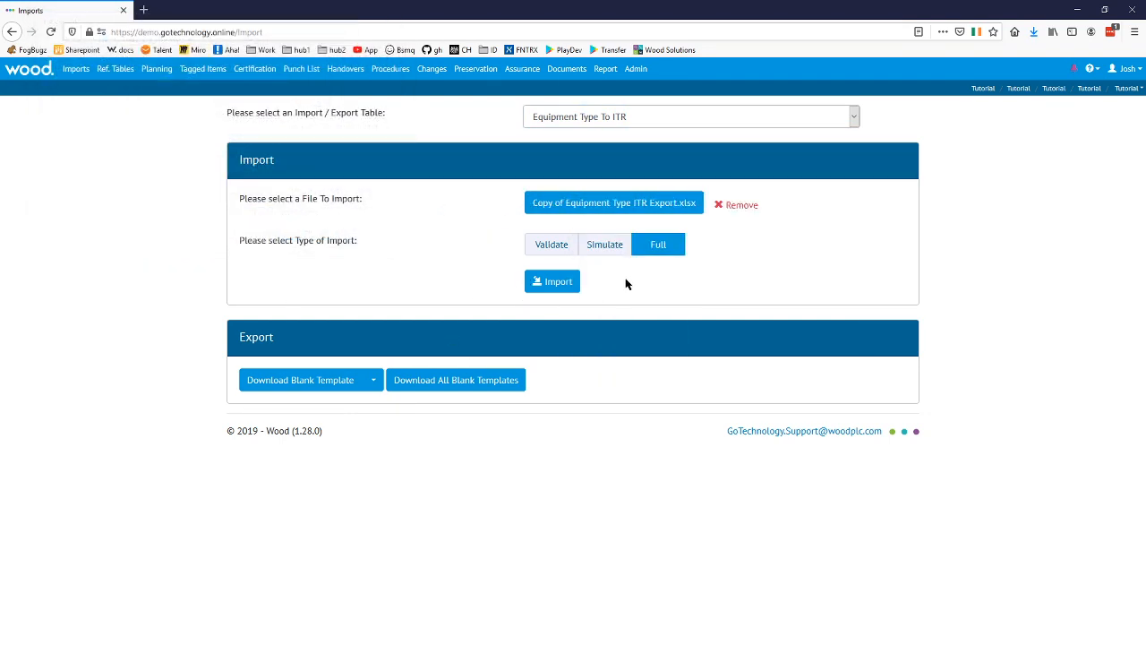
pyautogui.click(549, 288)
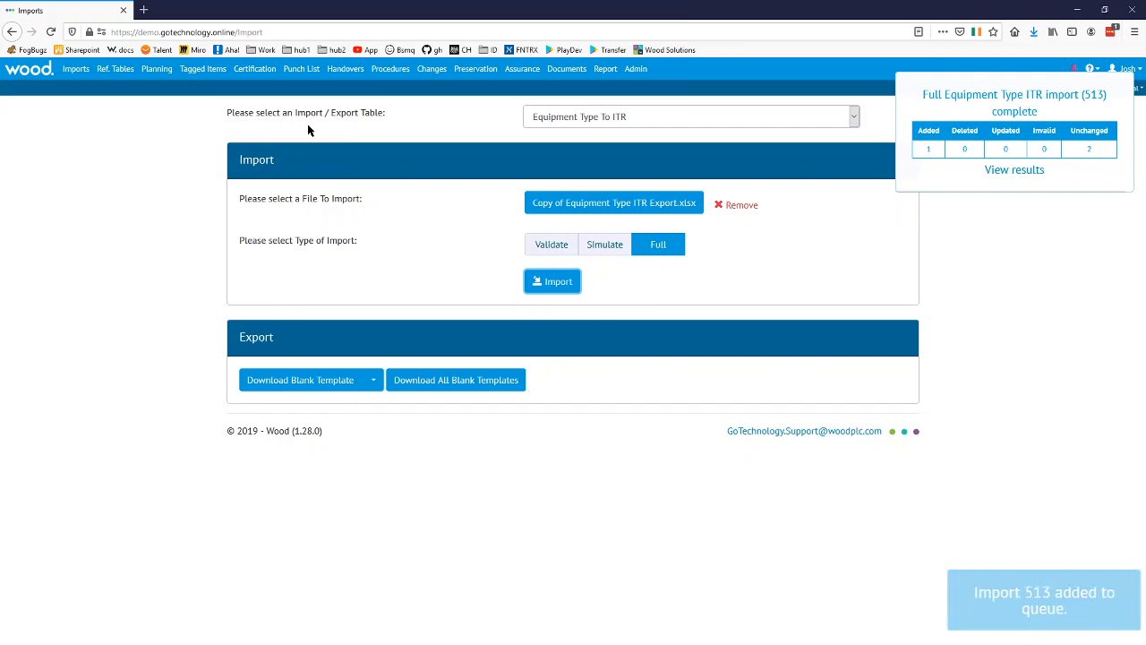
# - Start a new tag named FA-0001-01 with discipline F and the description "Fire Alarm in Room 1"
pyautogui.click(208, 70)
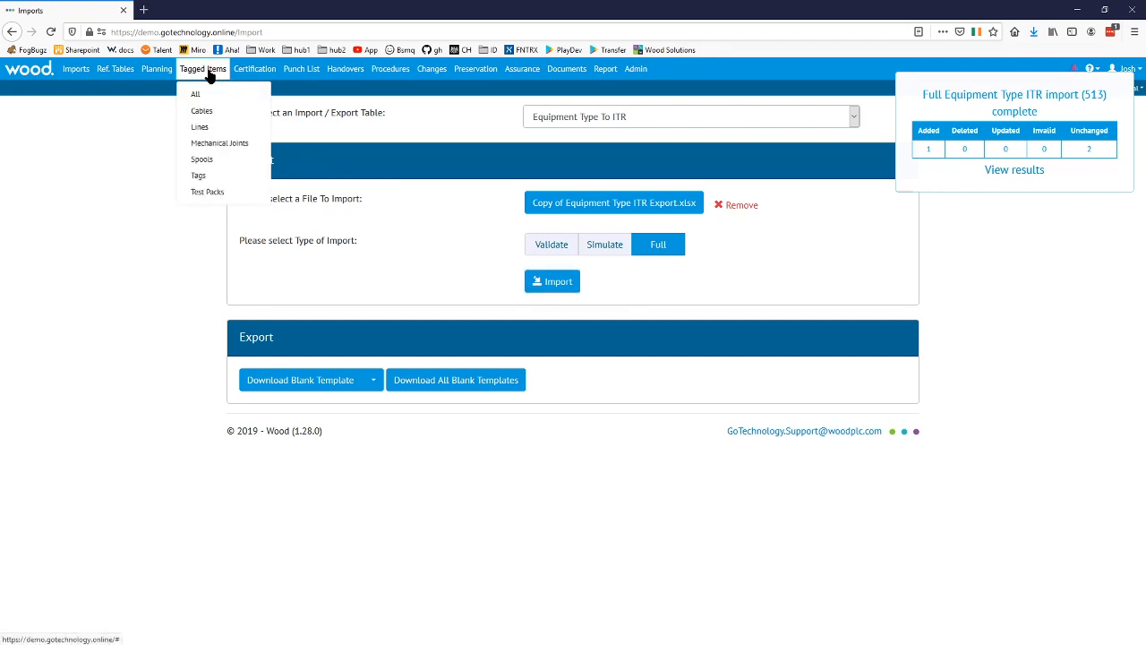
pyautogui.click(223, 176)
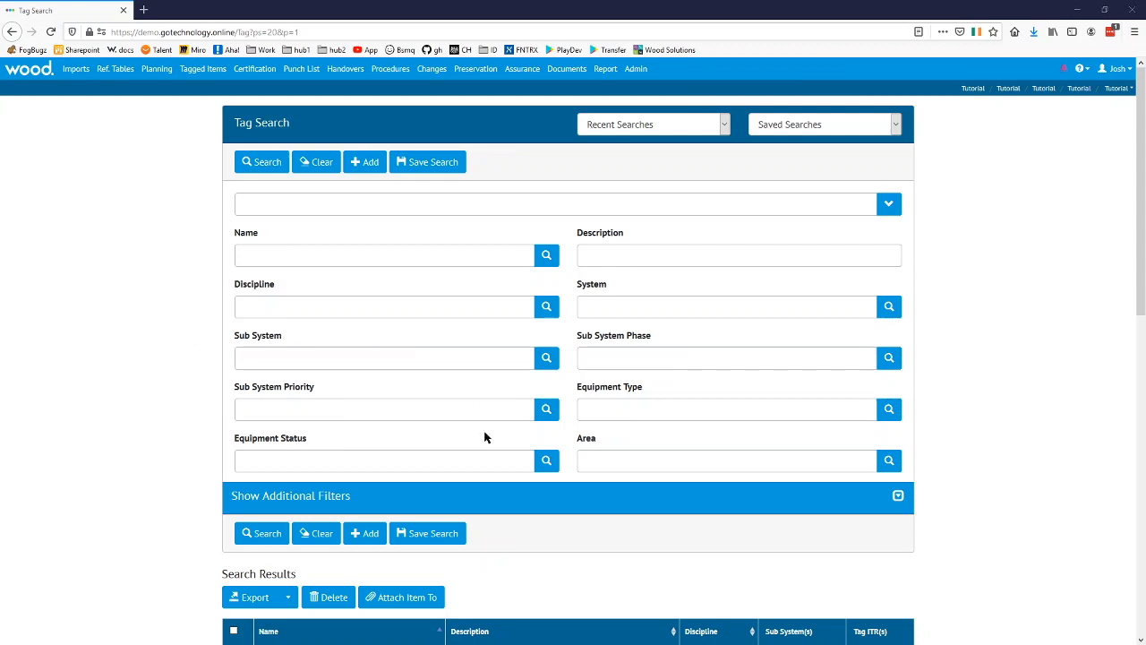
pyautogui.click(367, 532)
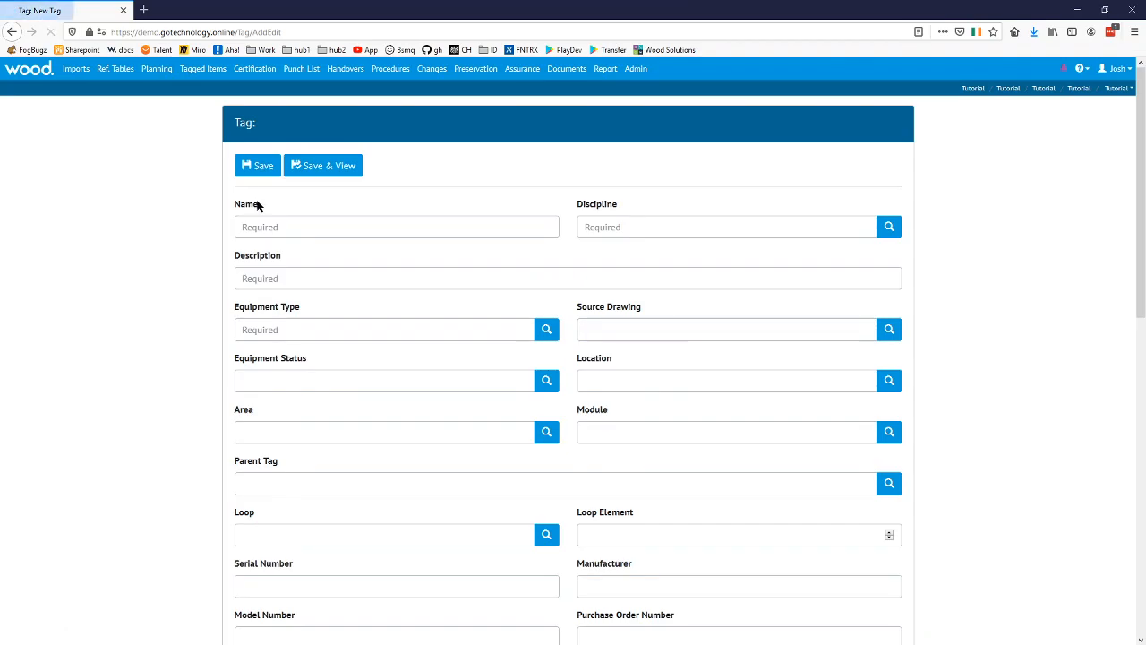
pyautogui.click(311, 231)
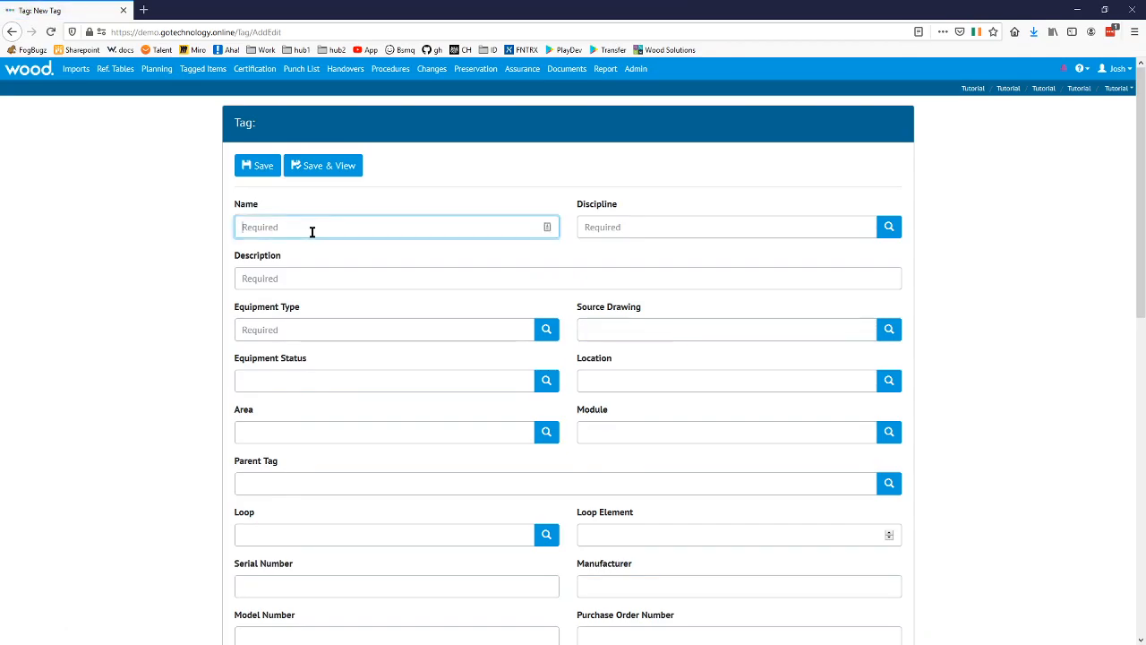
pyautogui.write('FA-0001-01')
pyautogui.click(813, 230)
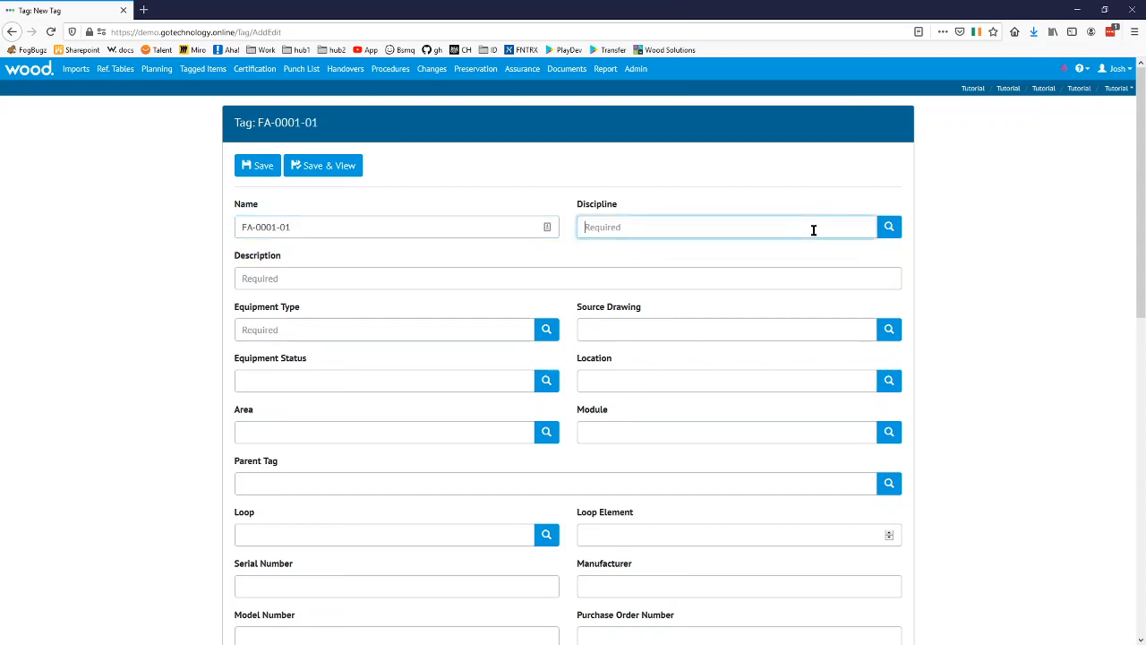
pyautogui.write('F')
pyautogui.click(401, 279)
pyautogui.write('Fl')
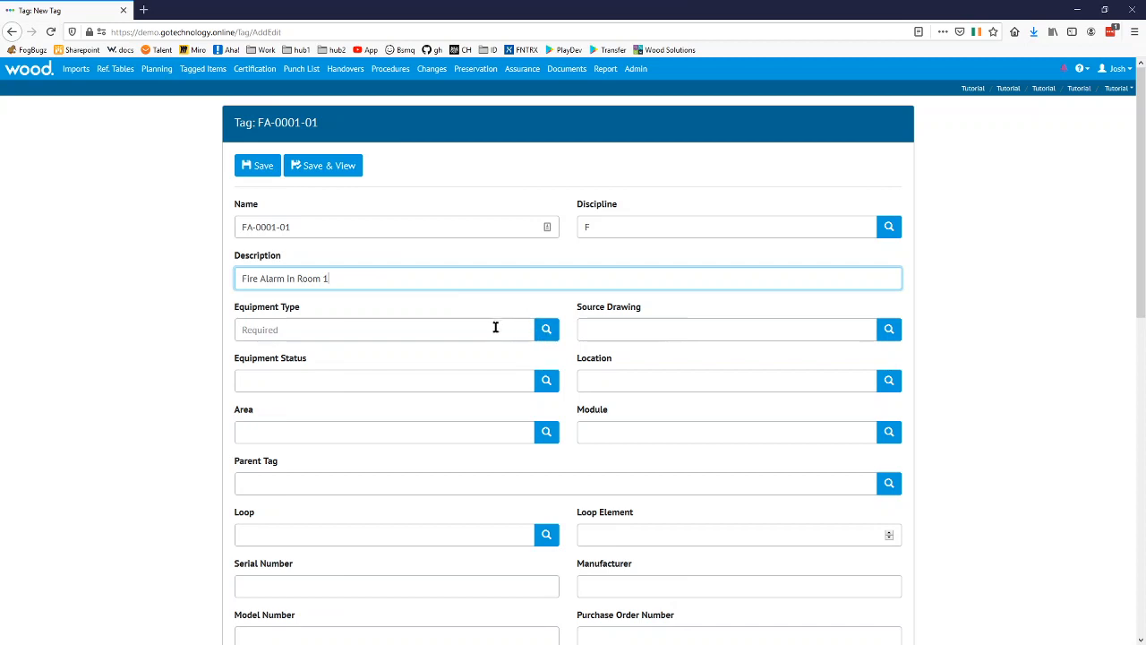
# - Look up equipment types with the filter "fire" and assign Fire Alarms to the tag
pyautogui.click(547, 331)
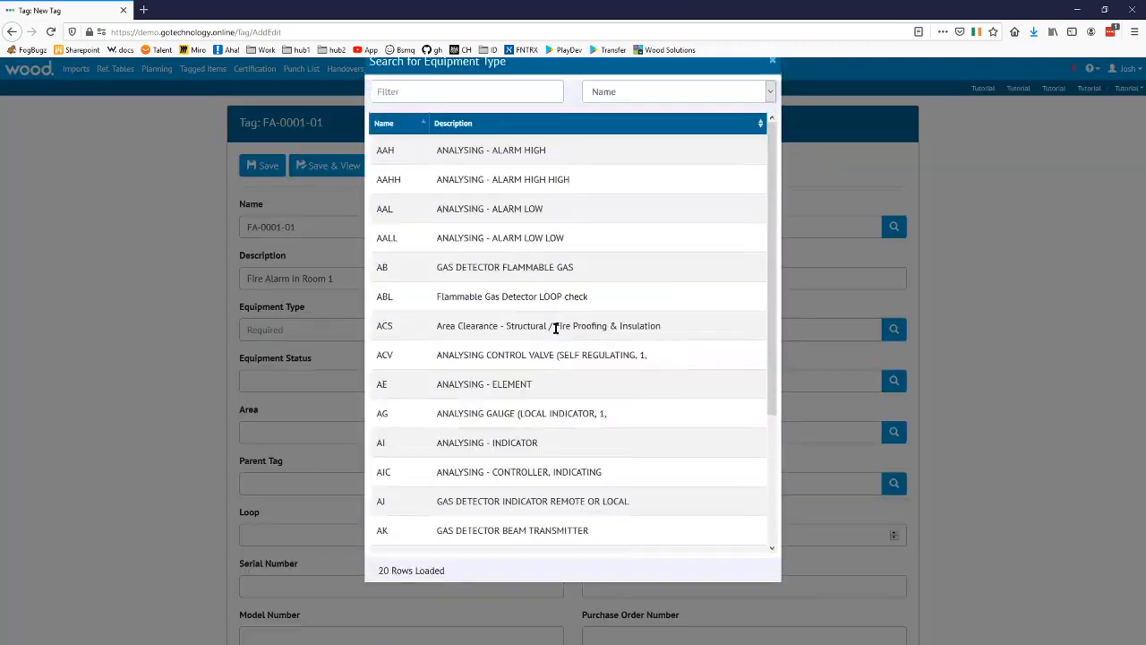
pyautogui.click(519, 109)
pyautogui.write('fire')
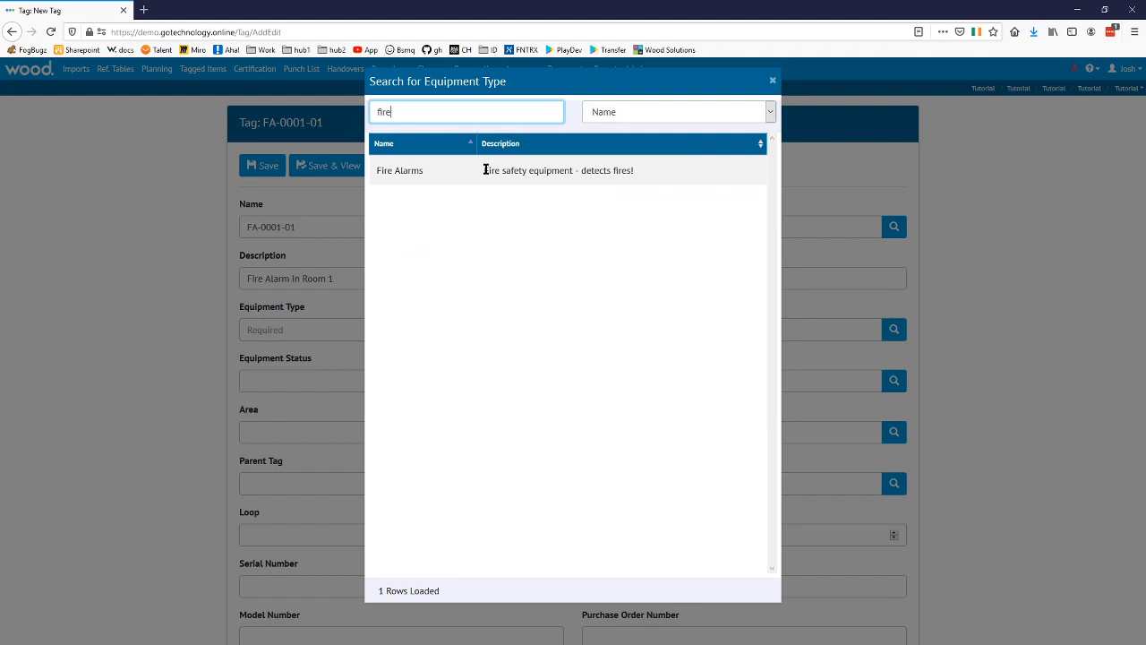
pyautogui.click(486, 170)
# - Filter the sub systems by description "fire" and add AL-120-535 (Fire & Gas - Phase 2B) to the new tag
pyautogui.scroll(-7, 417, 388)
pyautogui.scroll(-2, 419, 401)
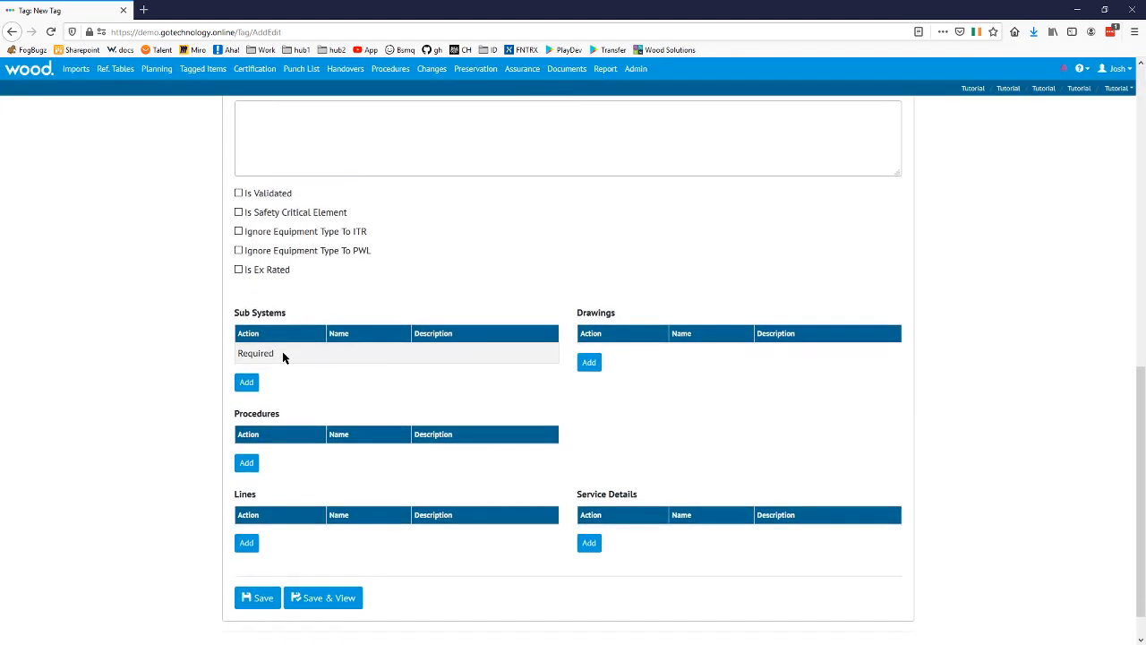
pyautogui.click(245, 367)
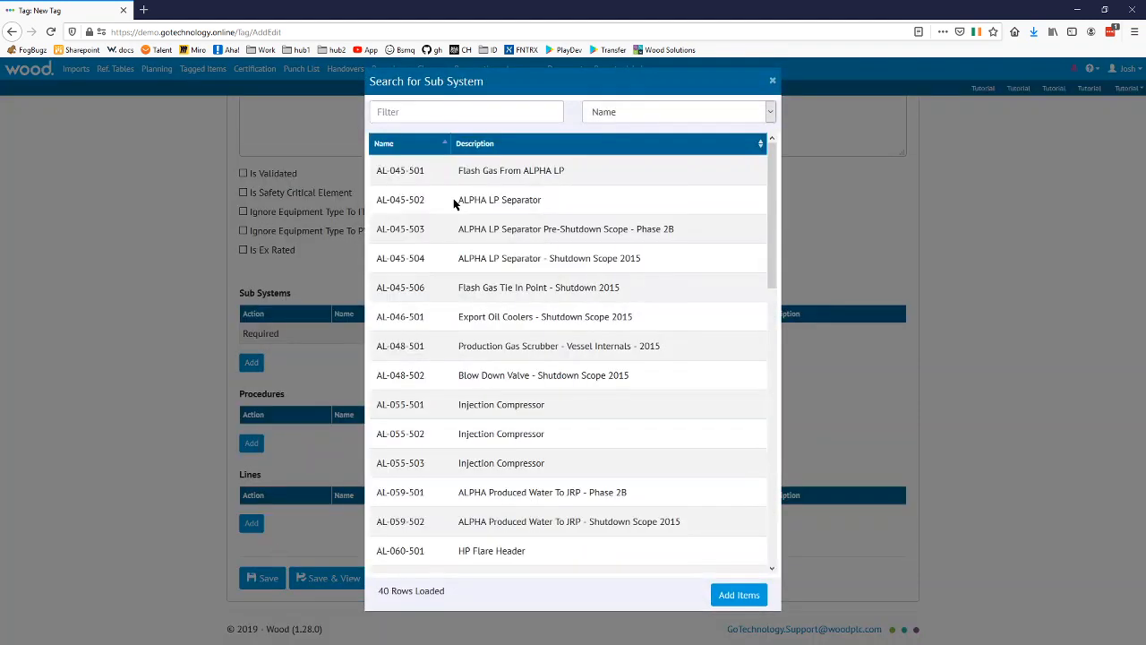
pyautogui.click(464, 111)
pyautogui.scroll(-10, 537, 269)
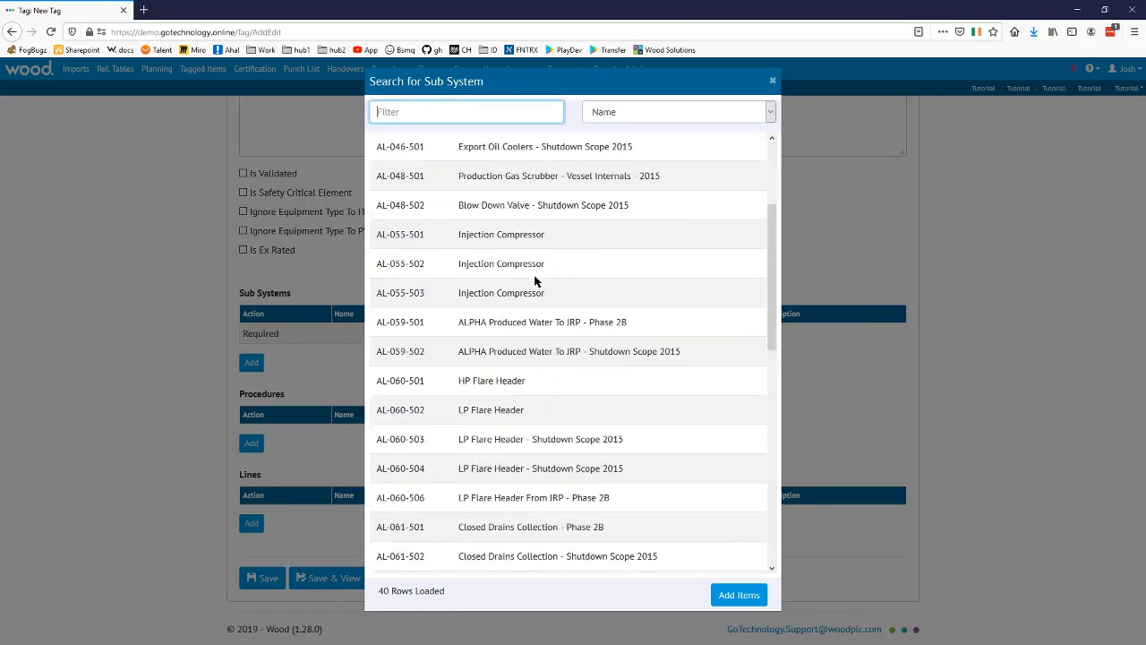
pyautogui.click(728, 107)
pyautogui.click(707, 145)
pyautogui.click(539, 115)
pyautogui.write('fire')
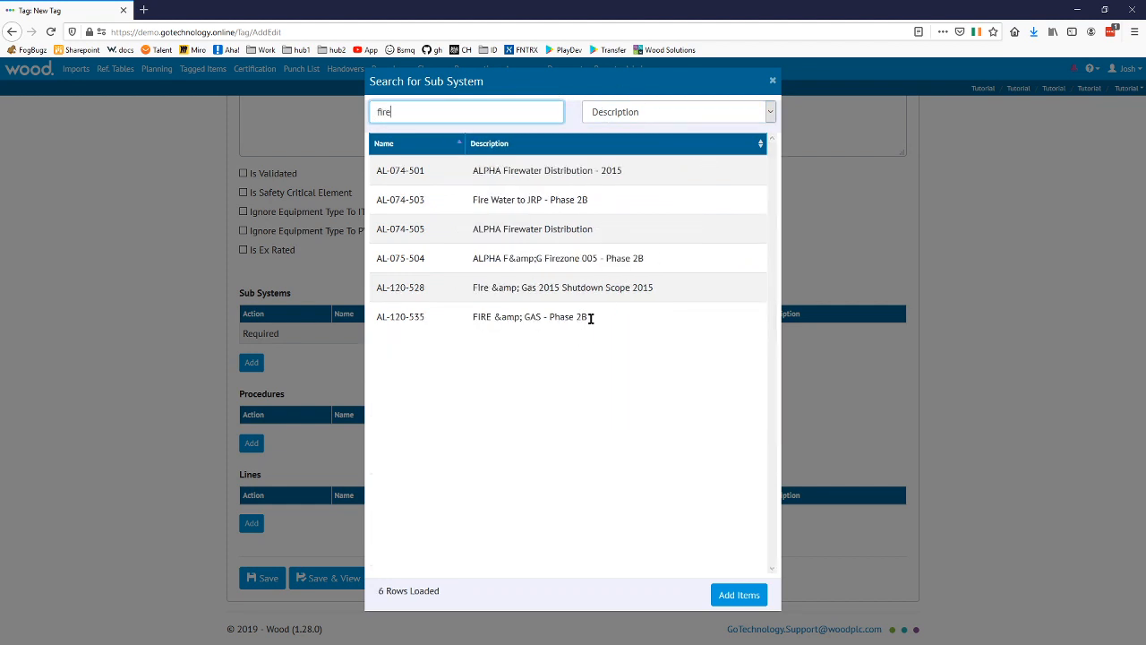
pyautogui.click(602, 316)
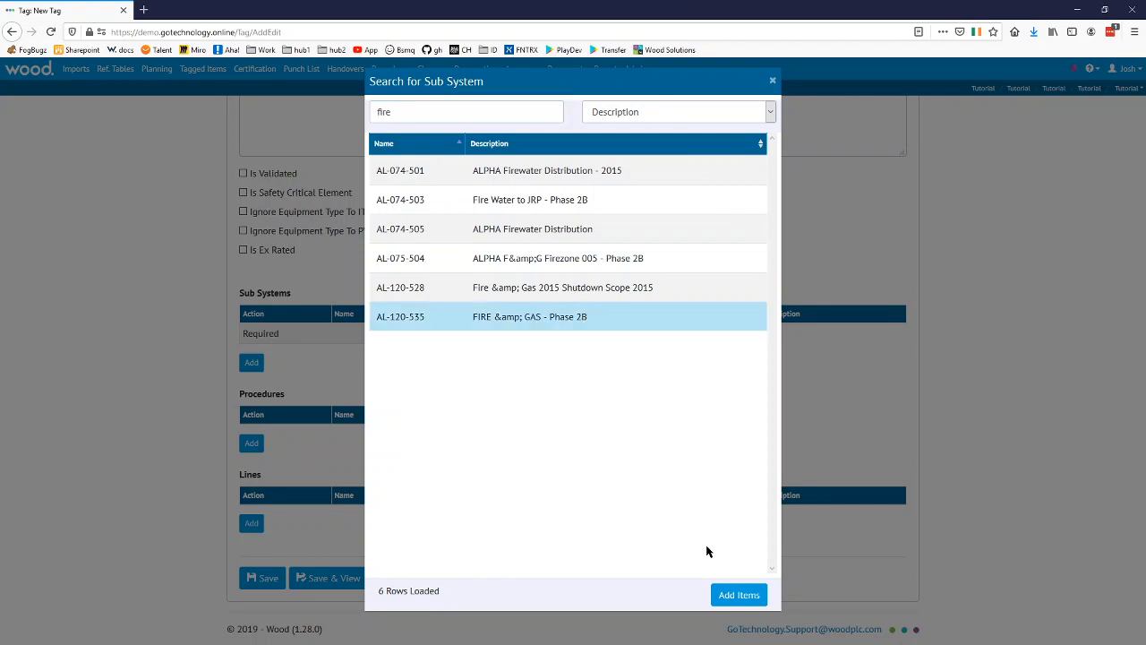
pyautogui.click(736, 594)
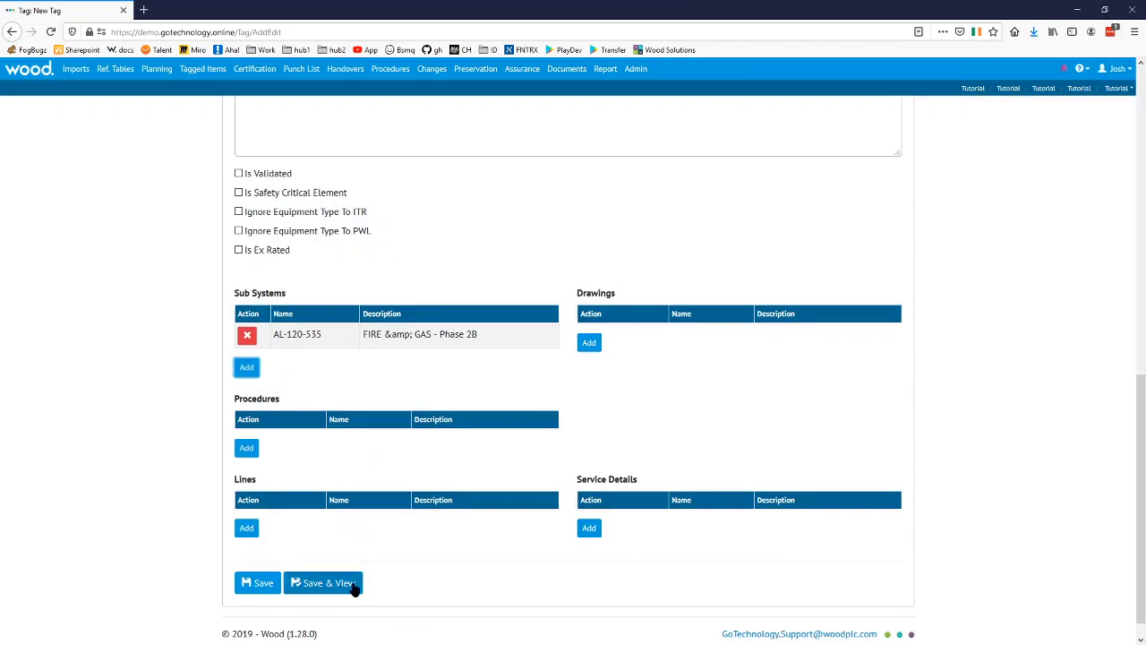
# - Save tag FA-0001-01 and view its record down to the Tag ITRs section
pyautogui.scroll(3, 467, 514)
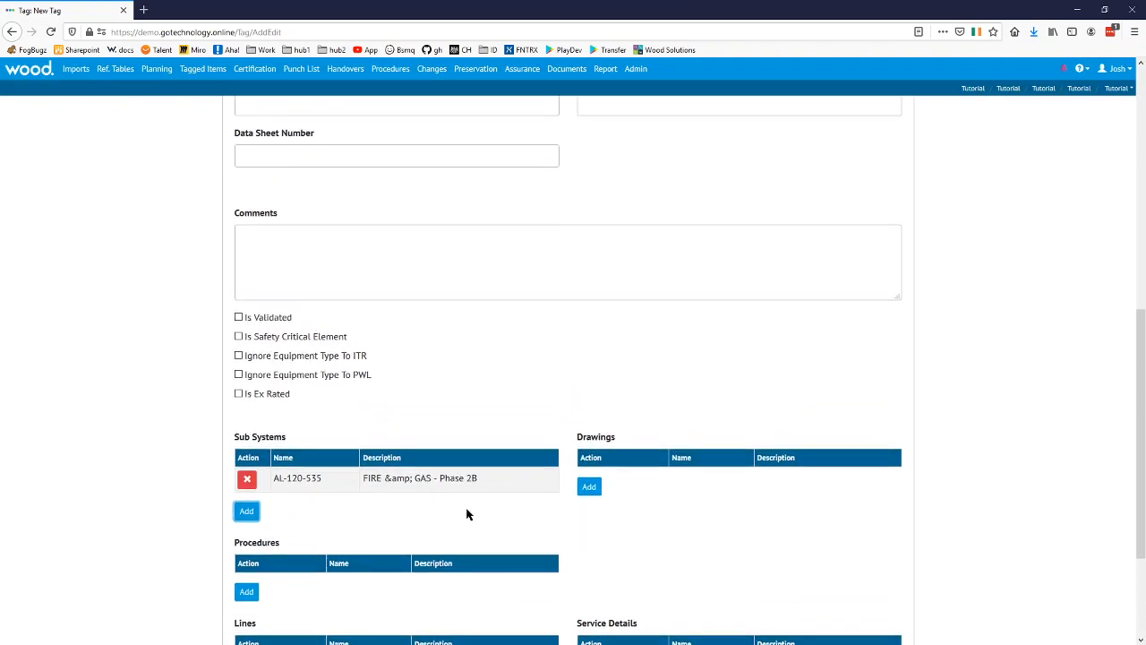
pyautogui.scroll(-3, 467, 501)
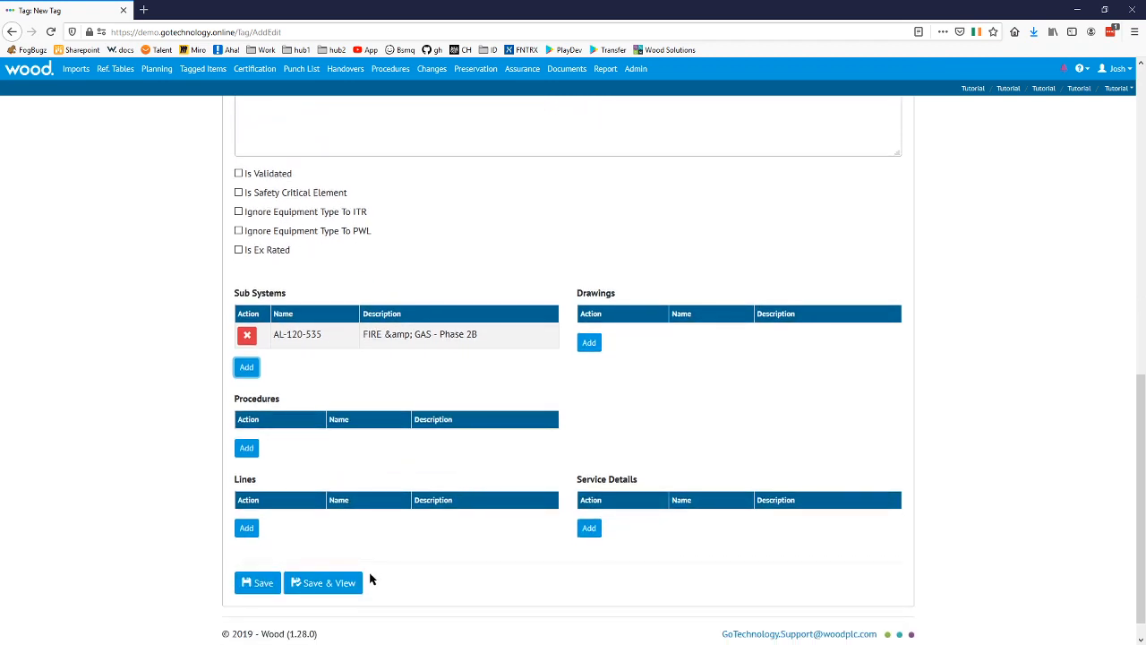
pyautogui.click(345, 587)
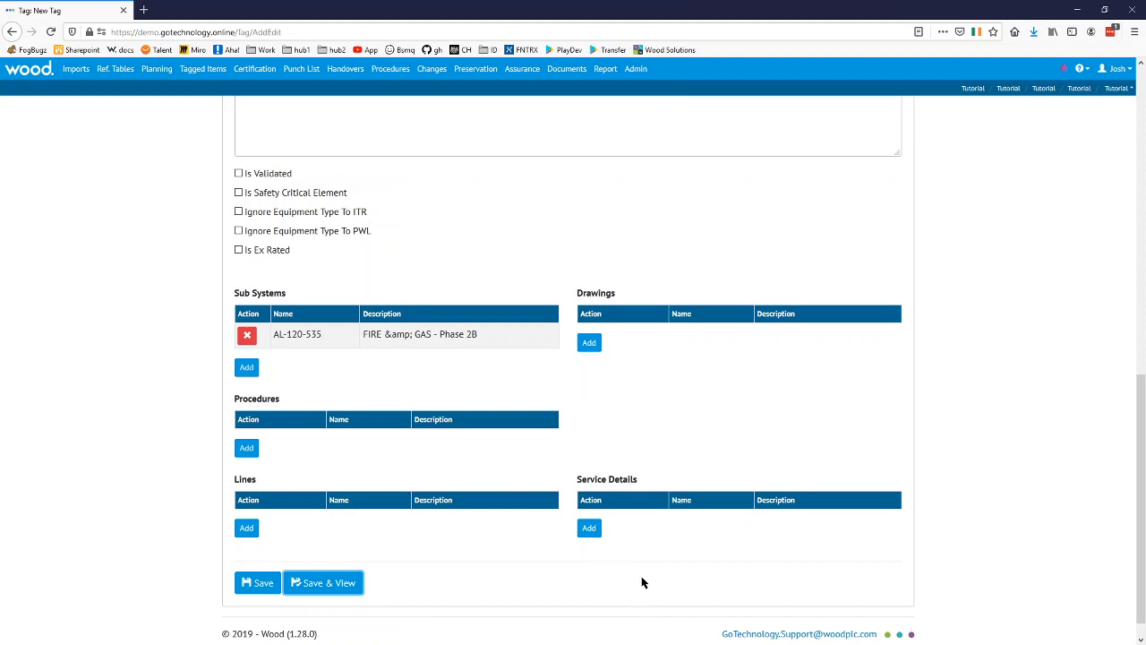
pyautogui.scroll(2, 537, 533)
pyautogui.scroll(-2, 493, 519)
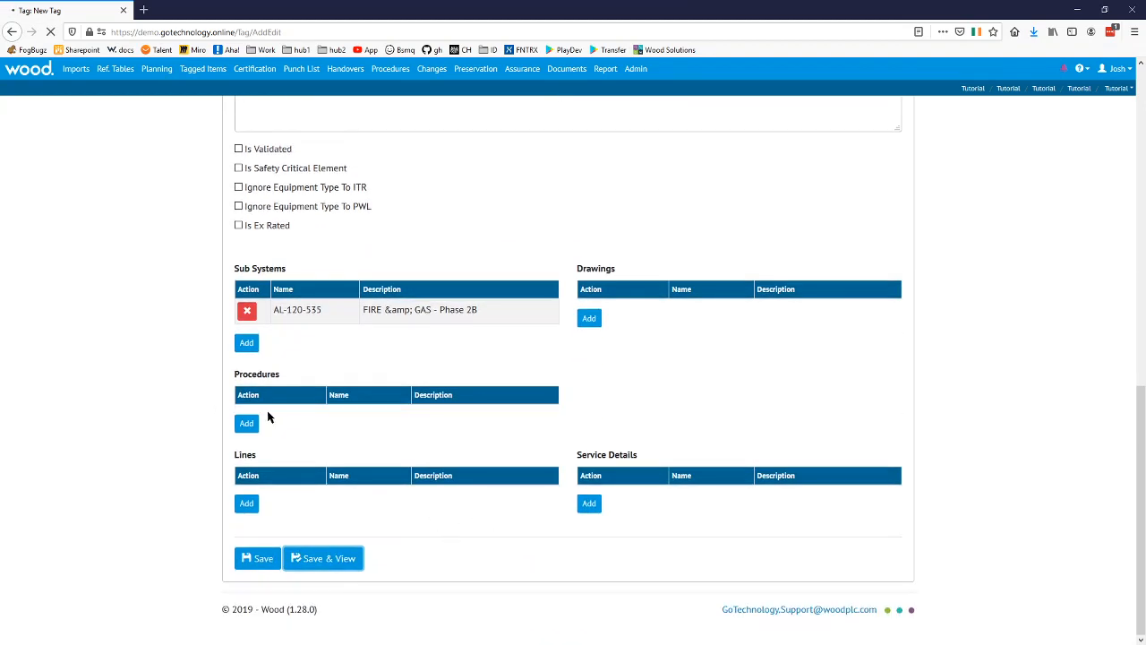
pyautogui.scroll(-3, 252, 364)
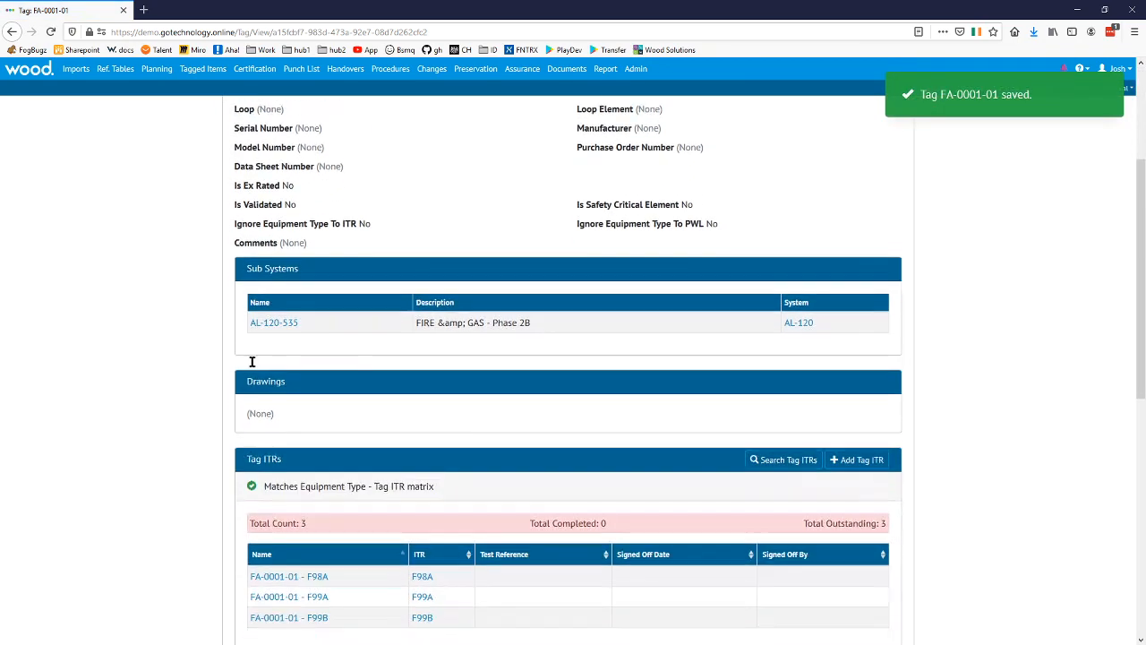
pyautogui.scroll(-2, 250, 356)
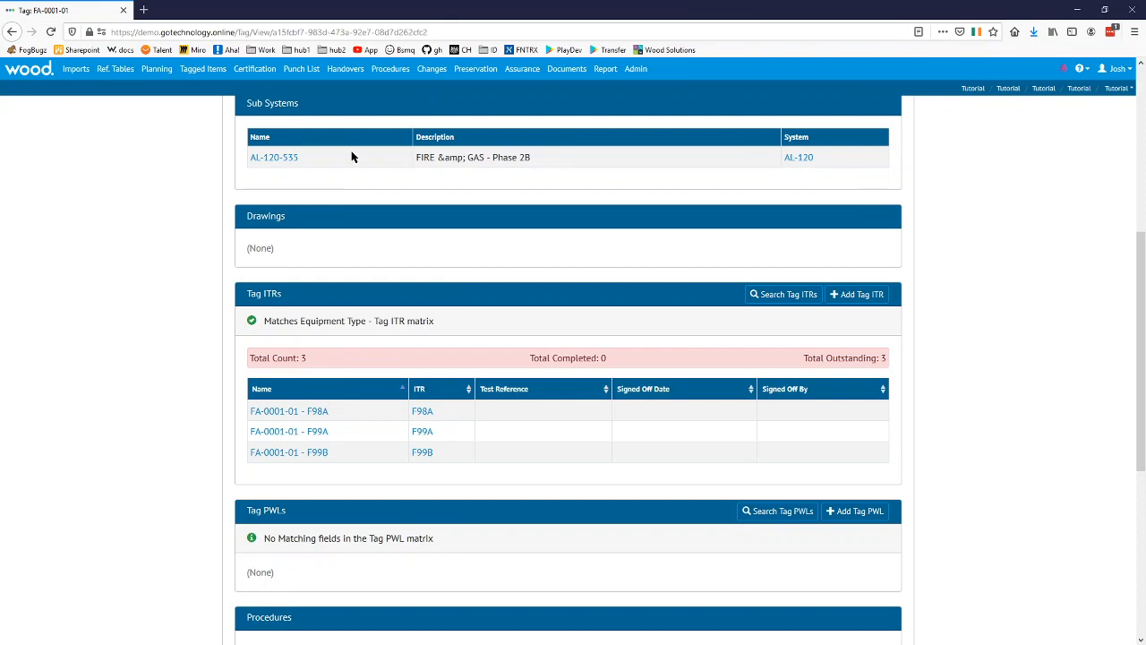
# - Open the Level Es search in a new browser tab and view the Tutorial record from the second results page
pyautogui.click(636, 68)
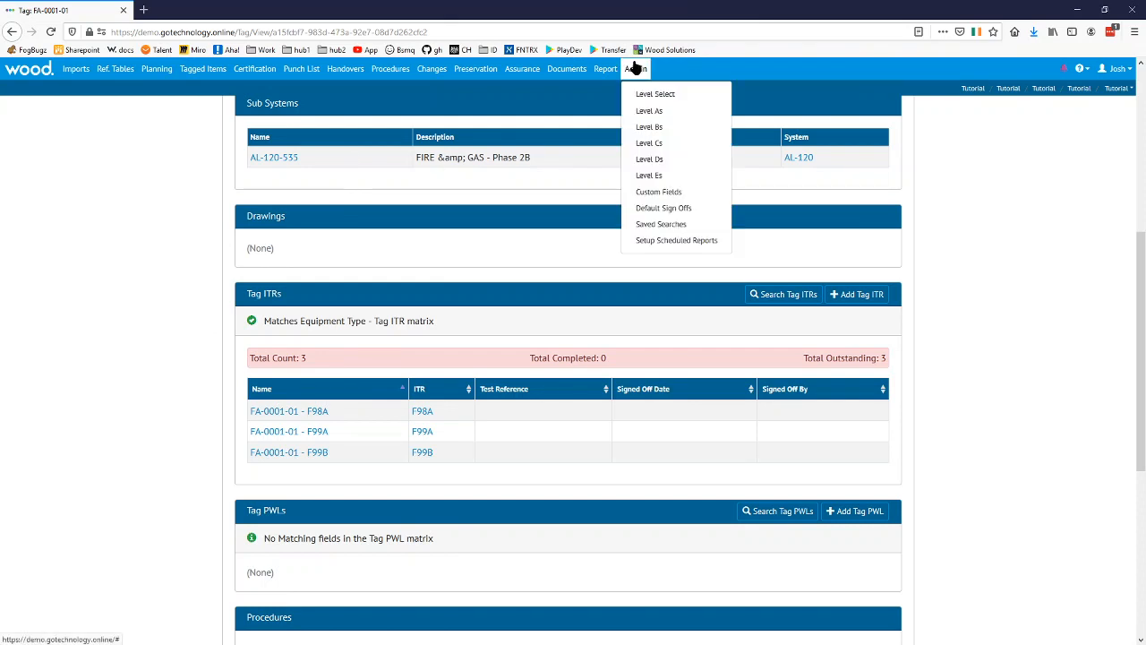
pyautogui.rightClick(672, 148)
pyautogui.click(518, 231)
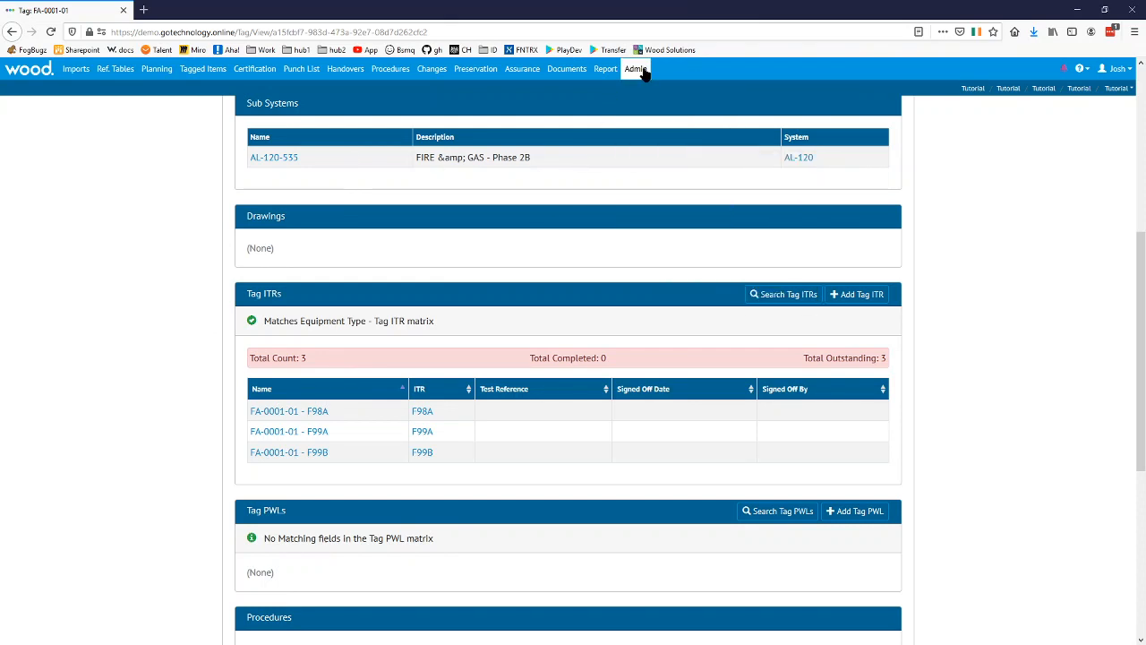
pyautogui.click(637, 69)
pyautogui.middleClick(664, 178)
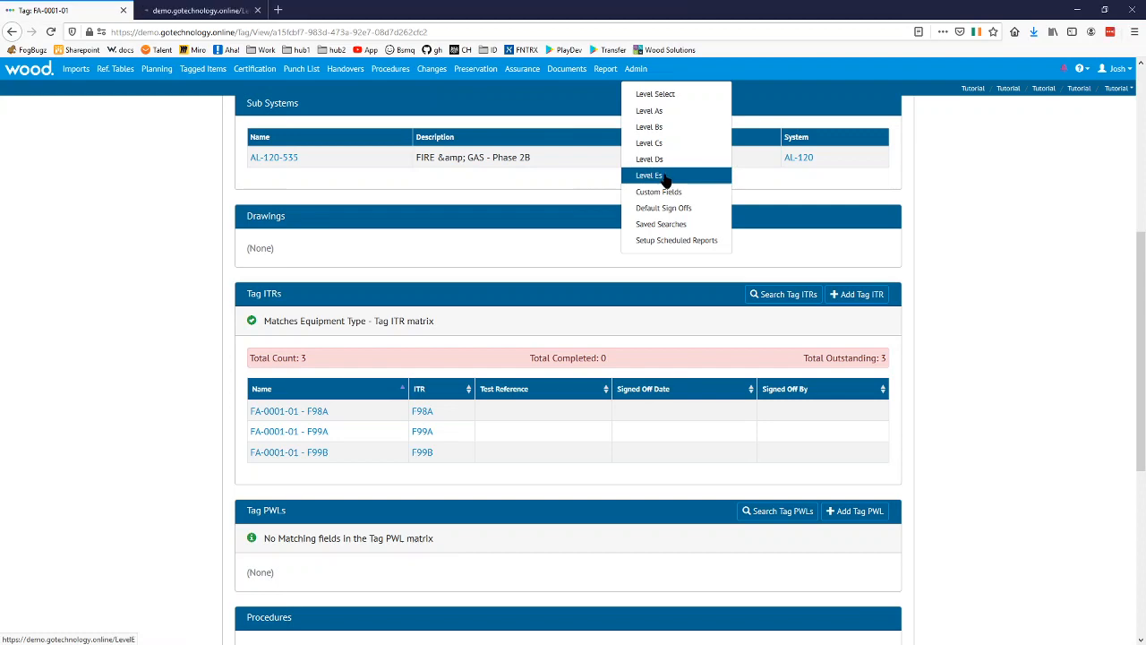
pyautogui.click(171, 8)
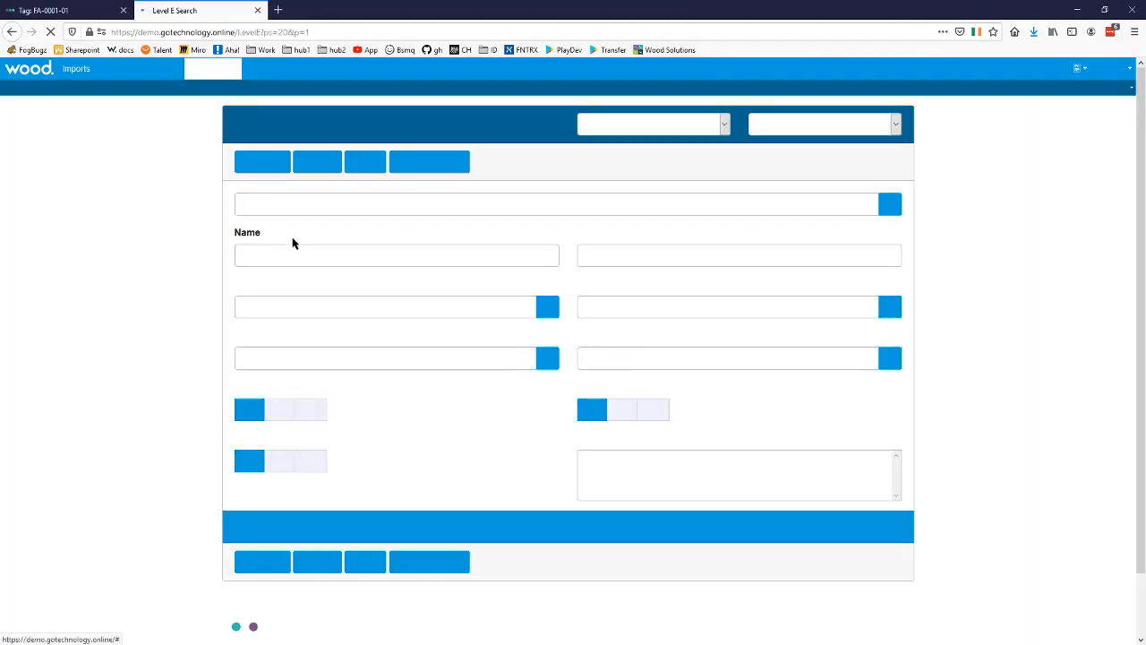
pyautogui.scroll(-10, 292, 237)
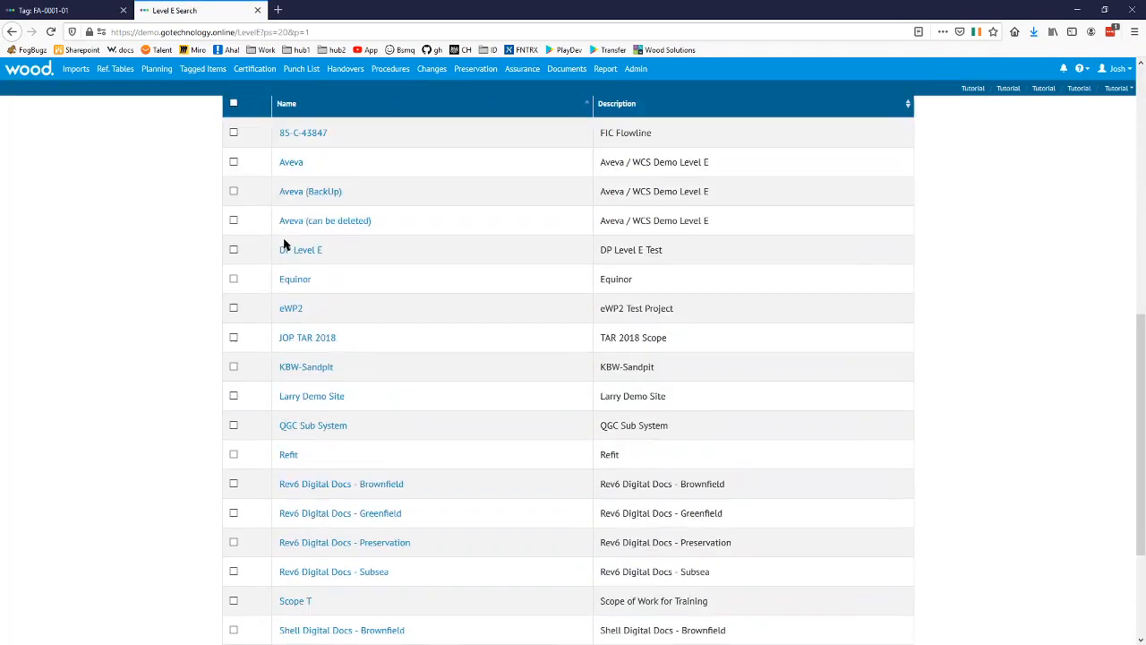
pyautogui.rightClick(265, 540)
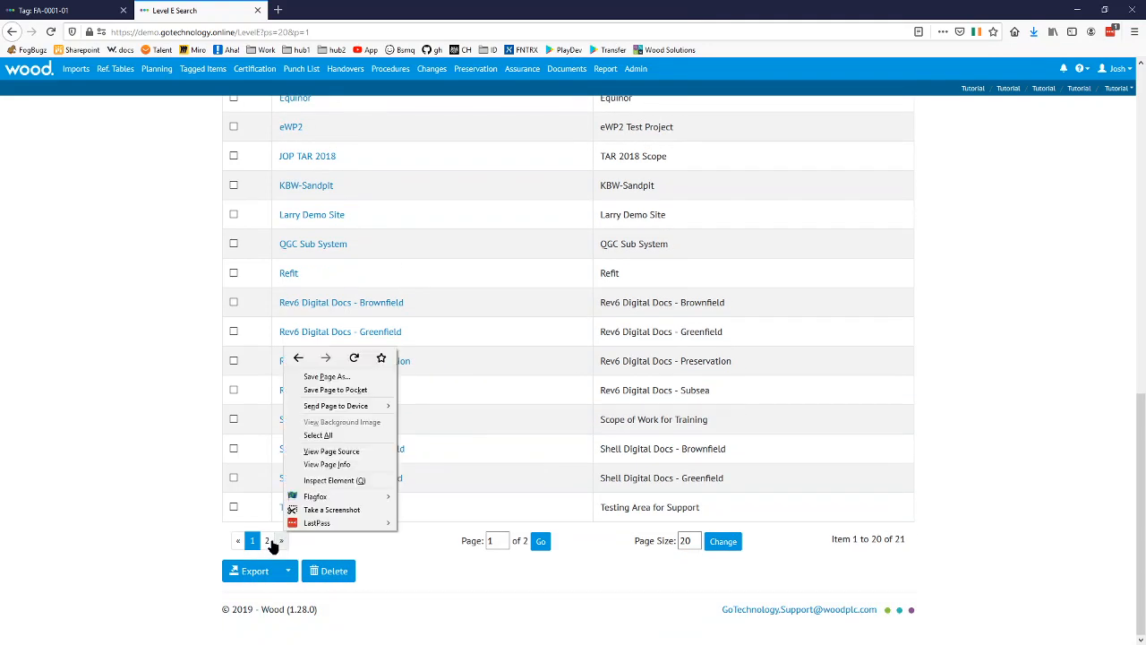
pyautogui.click(267, 540)
pyautogui.scroll(-1, 344, 466)
pyautogui.click(351, 507)
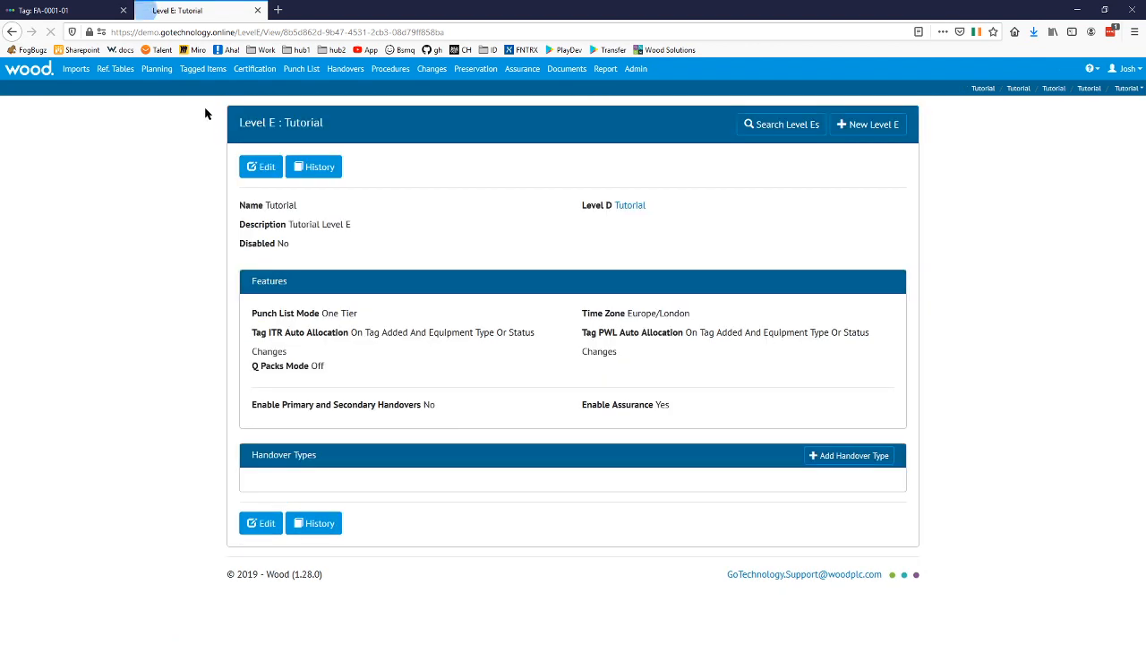
# - Open the Tutorial Level E for editing and move it into a separate browser window over the tag
pyautogui.click(261, 173)
pyautogui.moveTo(232, 16); pyautogui.dragTo(259, 195)
pyautogui.moveTo(592, 5); pyautogui.dragTo(589, 34)
# - Review the Tag ITR Auto Allocation options and their descriptions in the Level E features
pyautogui.scroll(-1, 629, 312)
pyautogui.scroll(-3, 629, 313)
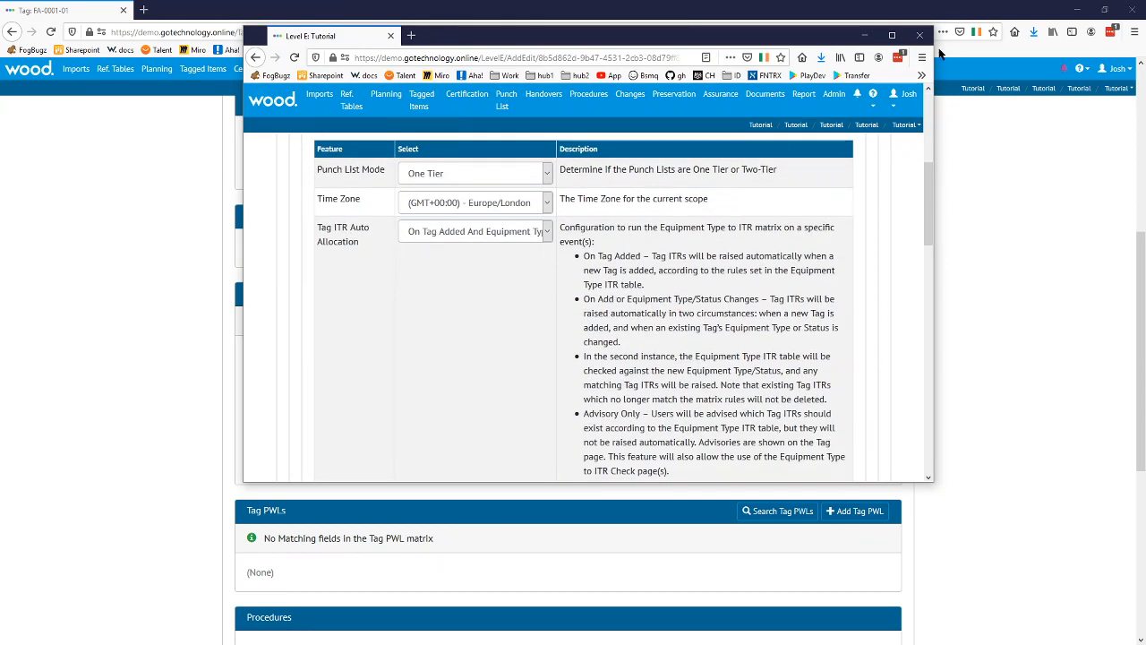
pyautogui.scroll(-1, 837, 259)
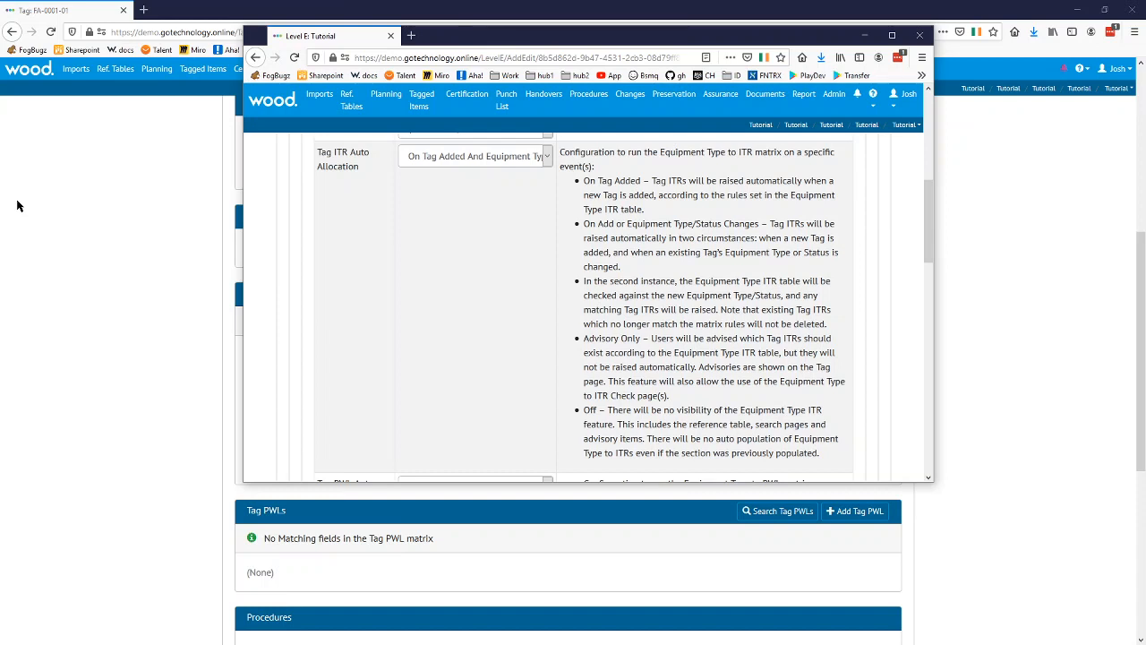
pyautogui.click(459, 161)
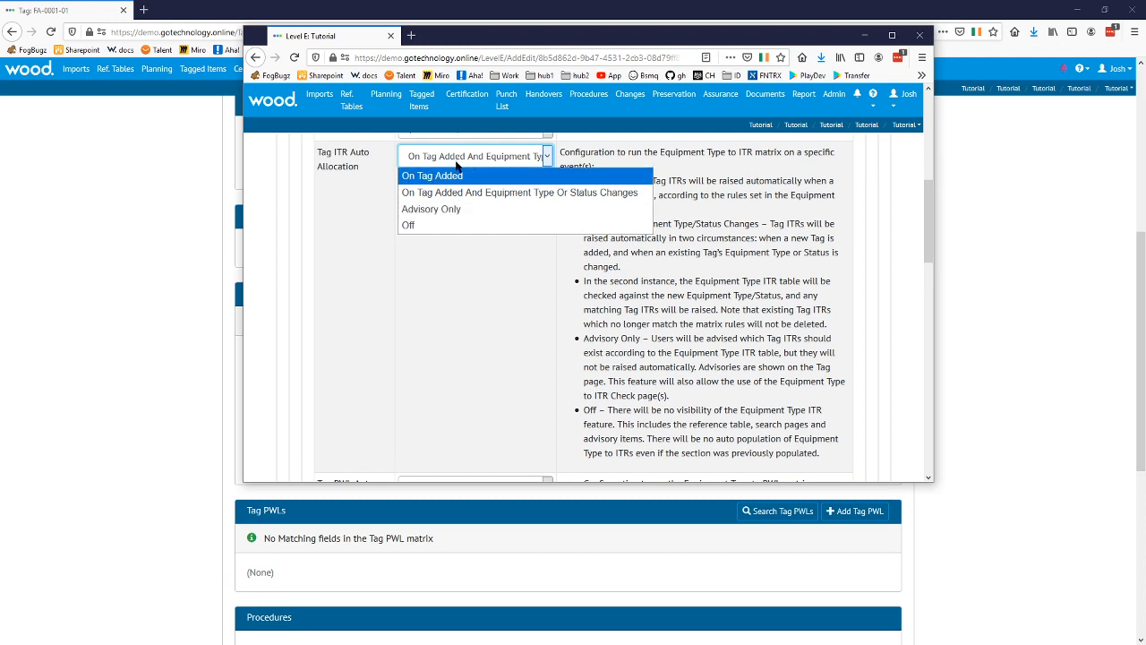
pyautogui.moveTo(315, 248); pyautogui.dragTo(325, 249)
pyautogui.click(469, 252)
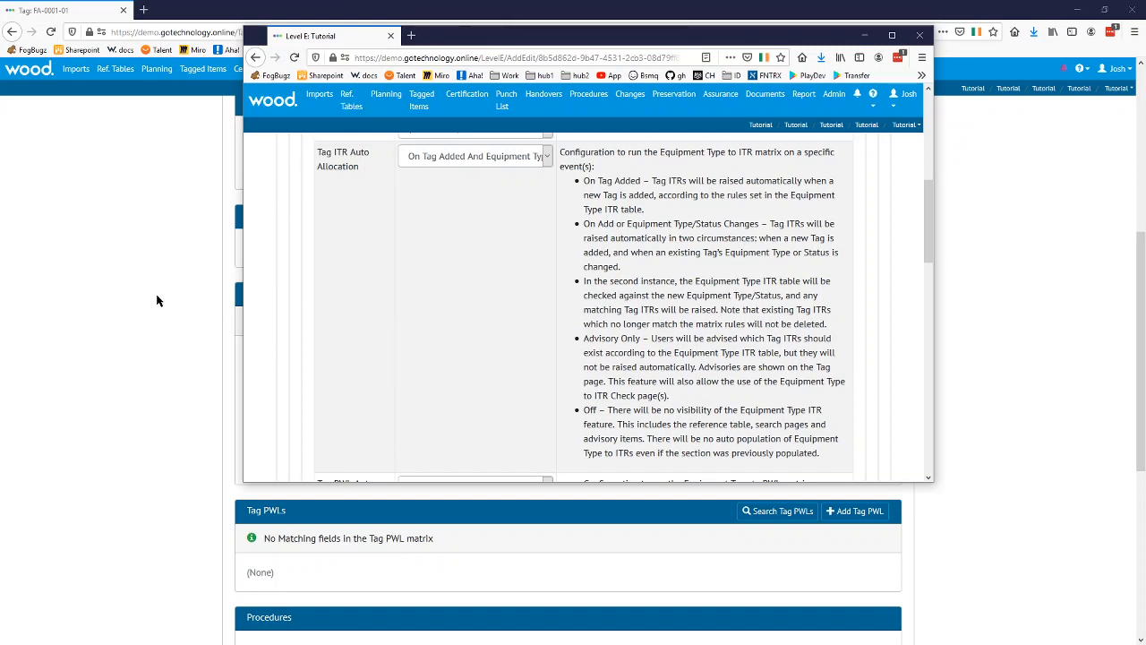
# - Return to tag FA-0001-01 and examine the ITRs allocated to it
pyautogui.click(143, 388)
pyautogui.scroll(1, 313, 408)
pyautogui.scroll(2, 313, 408)
pyautogui.scroll(-4, 363, 400)
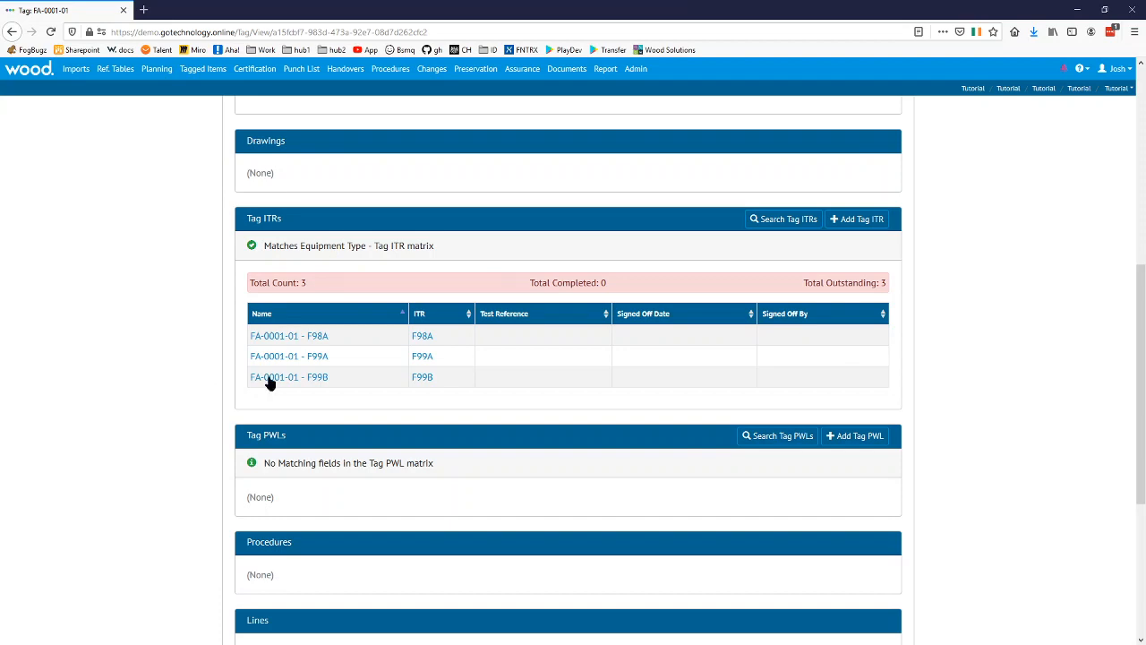
# - Change the equipment type of tag FA-0001-01 to AAH, save it and examine its Tag ITRs section
pyautogui.scroll(5, 367, 286)
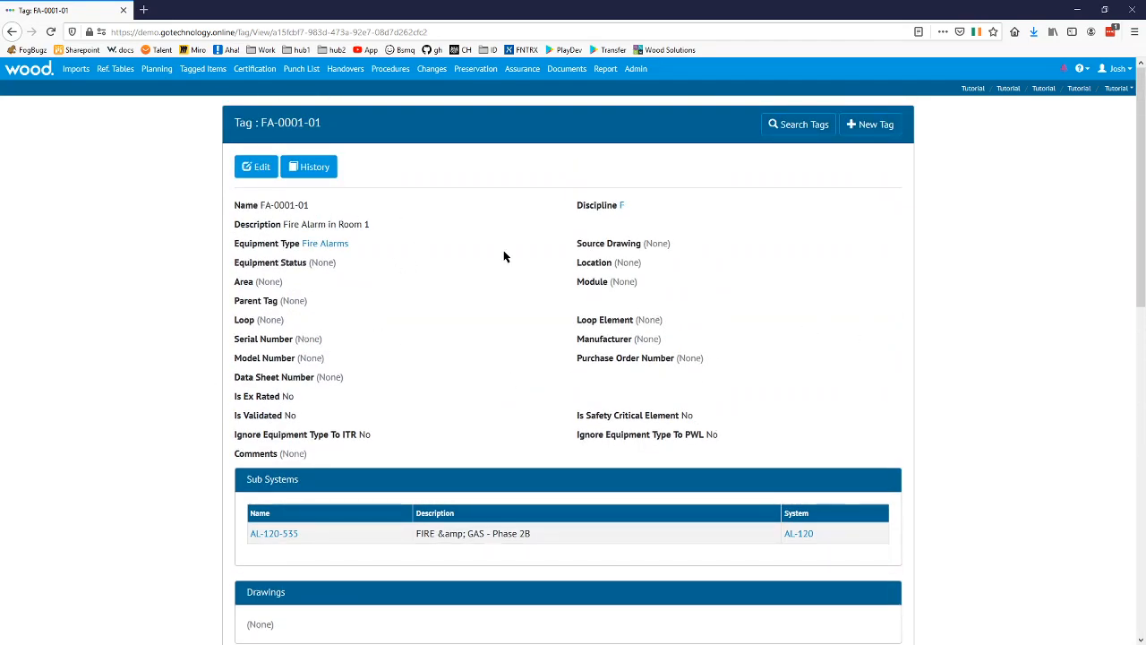
pyautogui.scroll(-1, 474, 238)
pyautogui.scroll(1, 412, 222)
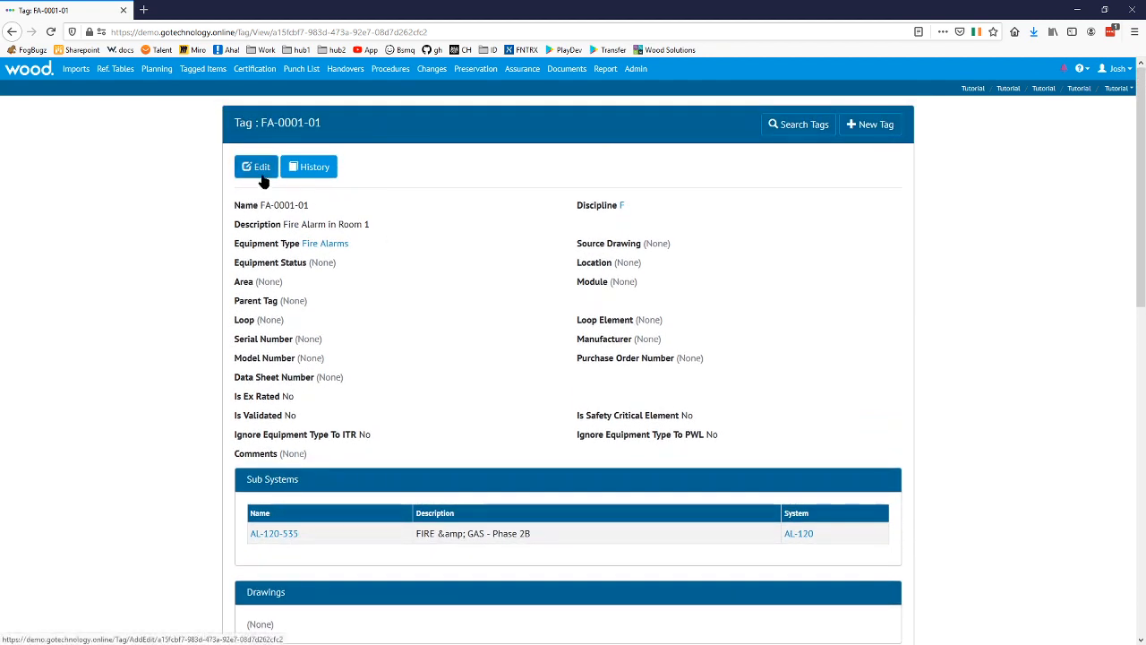
pyautogui.click(260, 172)
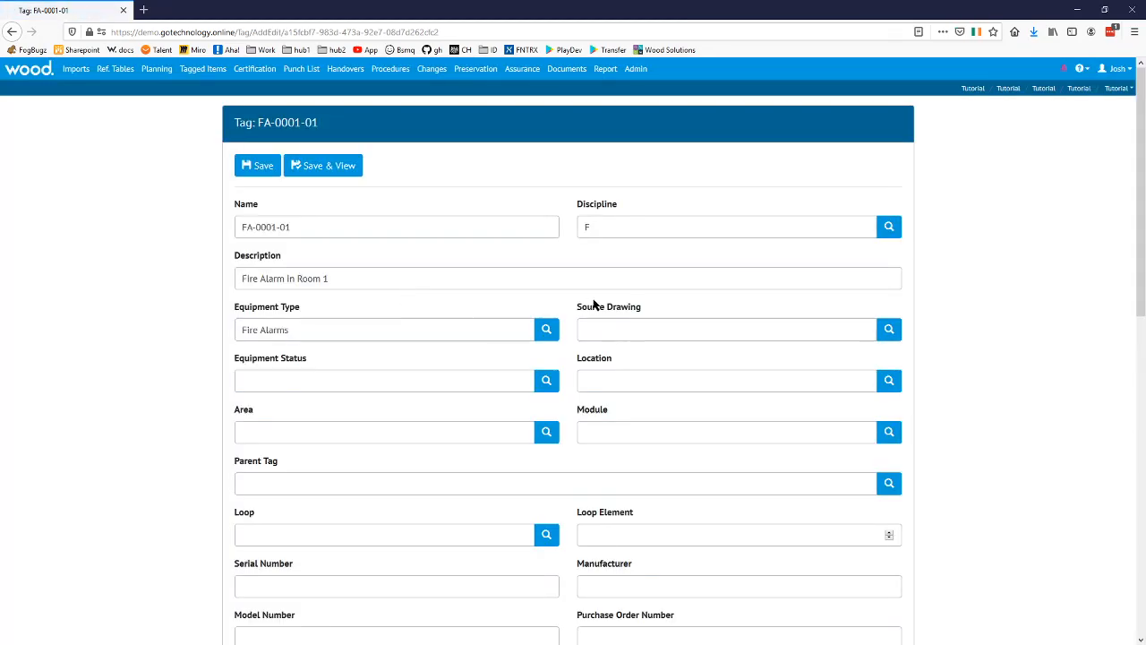
pyautogui.click(552, 333)
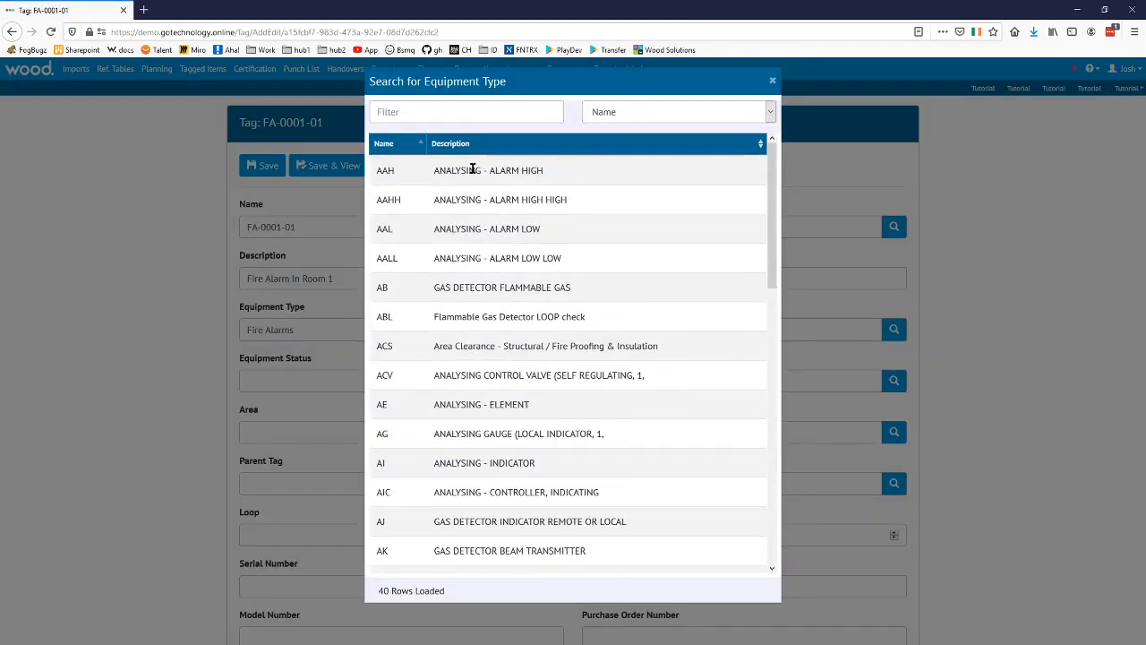
pyautogui.click(471, 170)
pyautogui.click(321, 164)
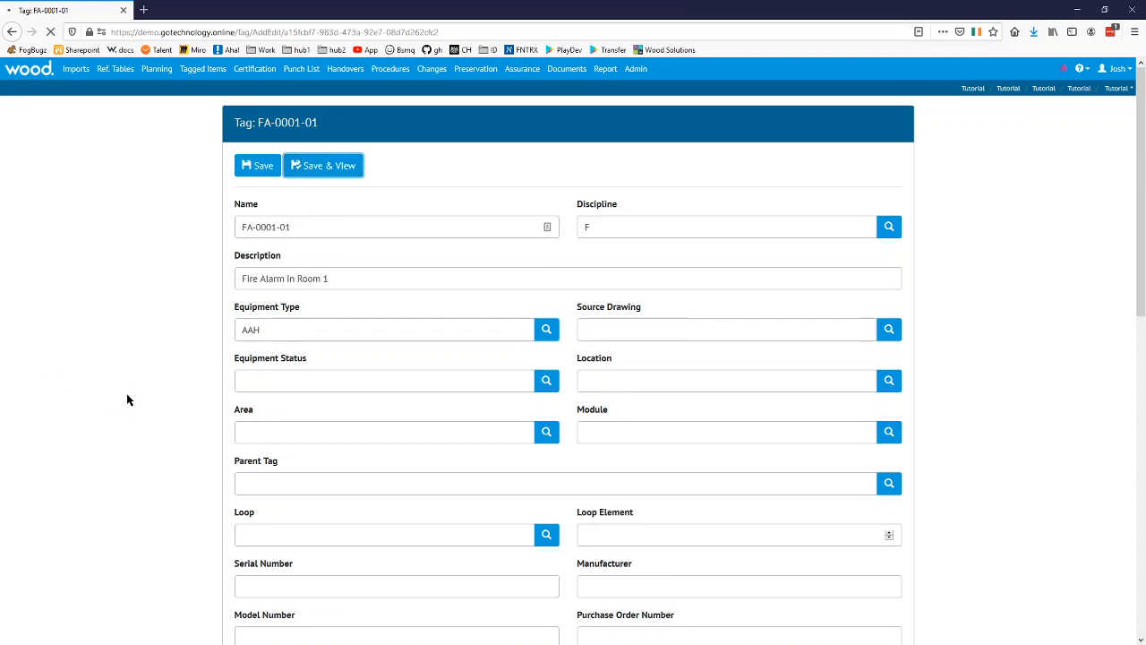
pyautogui.scroll(-3, 167, 381)
pyautogui.scroll(-2, 166, 386)
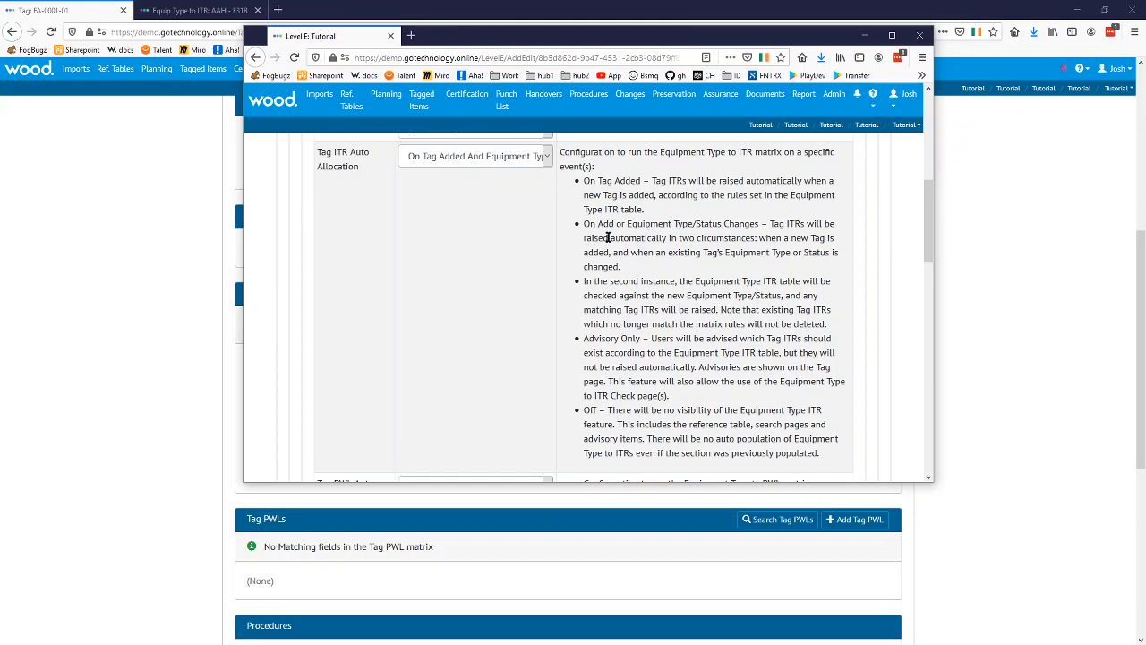
# - Bring the Level E edit form to full size, set Tag ITR Auto Allocation to Advisory Only and save it
pyautogui.scroll(-2, 716, 265)
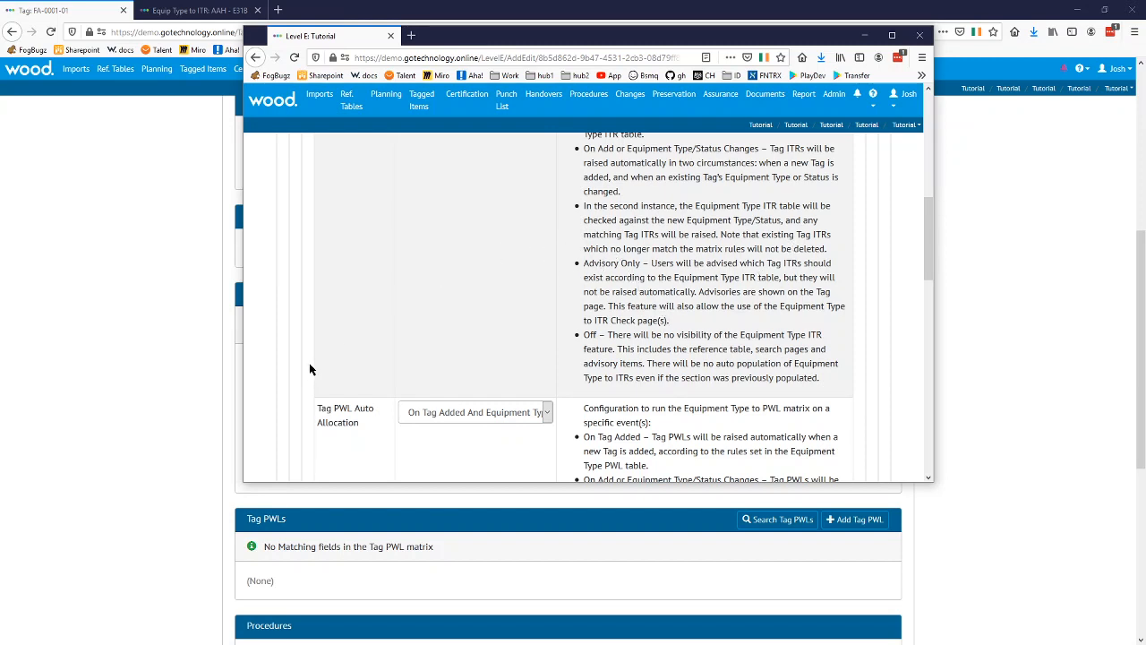
pyautogui.moveTo(616, 36); pyautogui.dragTo(461, 412)
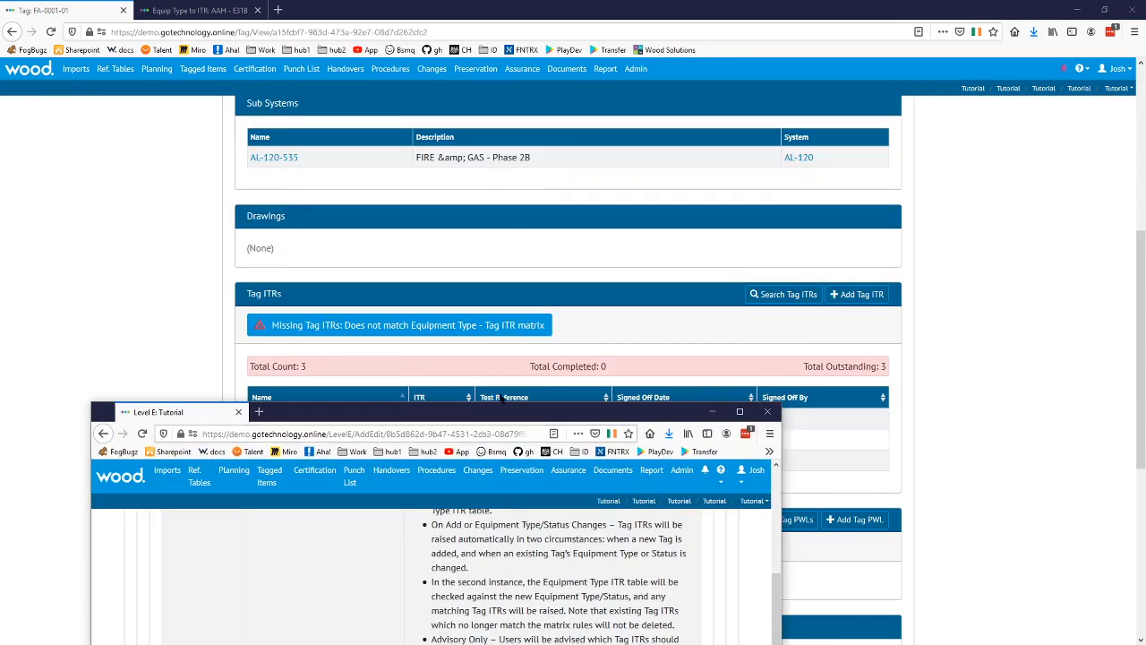
pyautogui.moveTo(477, 417); pyautogui.dragTo(476, 2)
pyautogui.scroll(5, 479, 287)
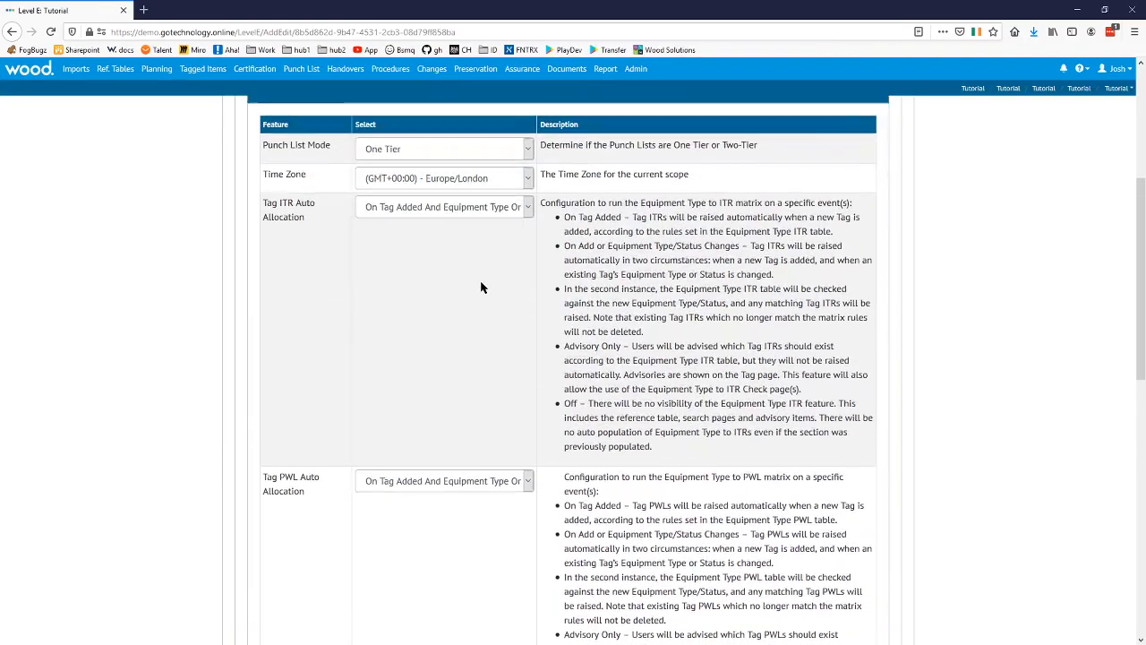
pyautogui.click(447, 346)
pyautogui.click(452, 397)
pyautogui.scroll(2, 240, 470)
pyautogui.click(309, 169)
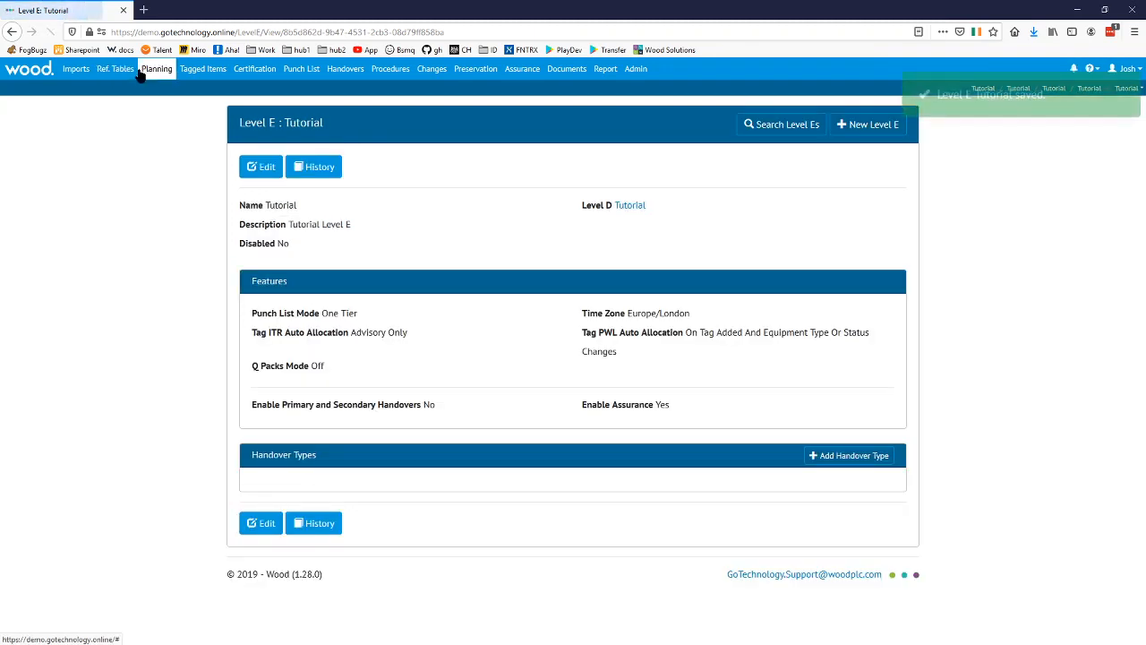
# - Start a new tag in a separate browser tab with name FA-0001-02, discipline F and description "Fire Alarm in Room 2"
pyautogui.click(206, 78)
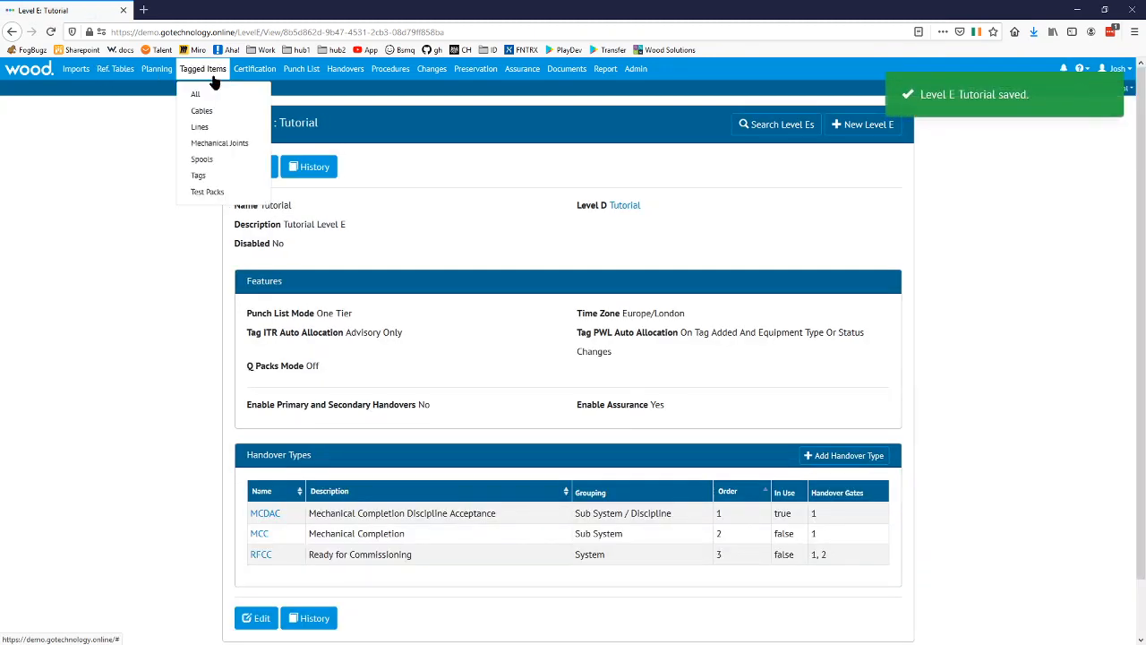
pyautogui.middleClick(198, 174)
pyautogui.click(197, 9)
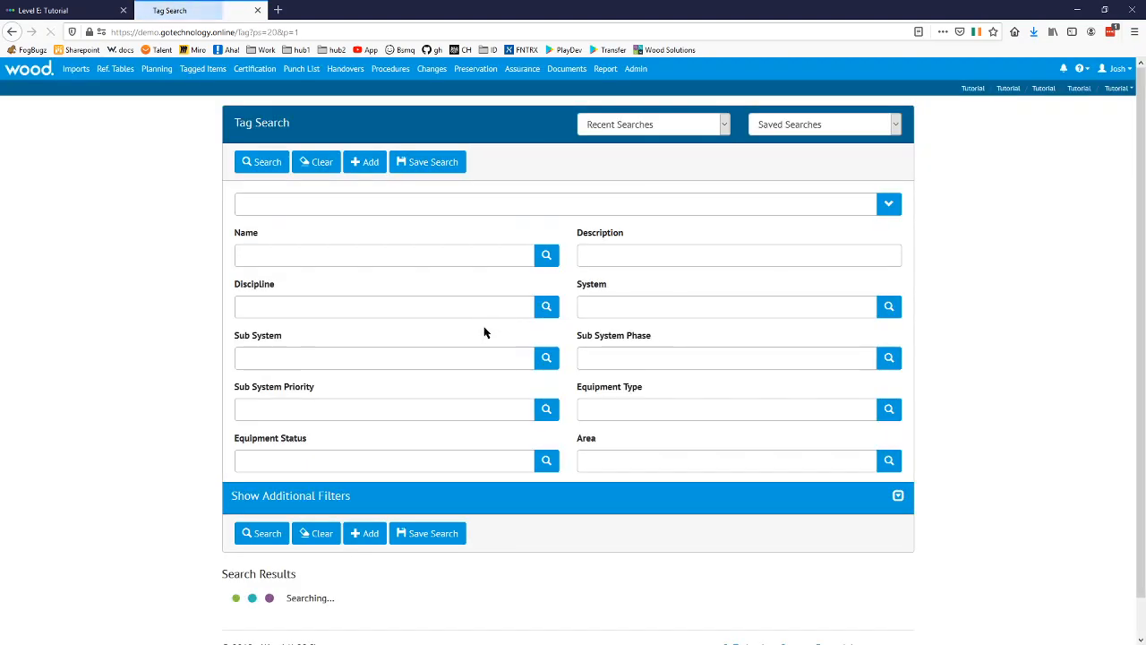
pyautogui.scroll(-1, 386, 159)
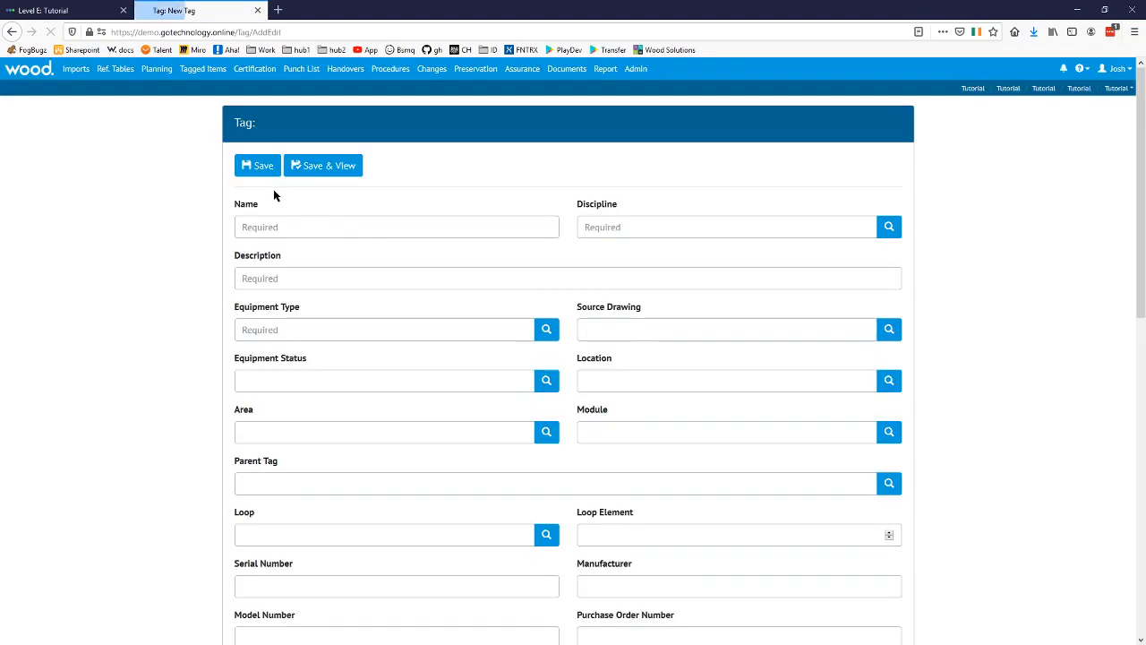
pyautogui.click(298, 228)
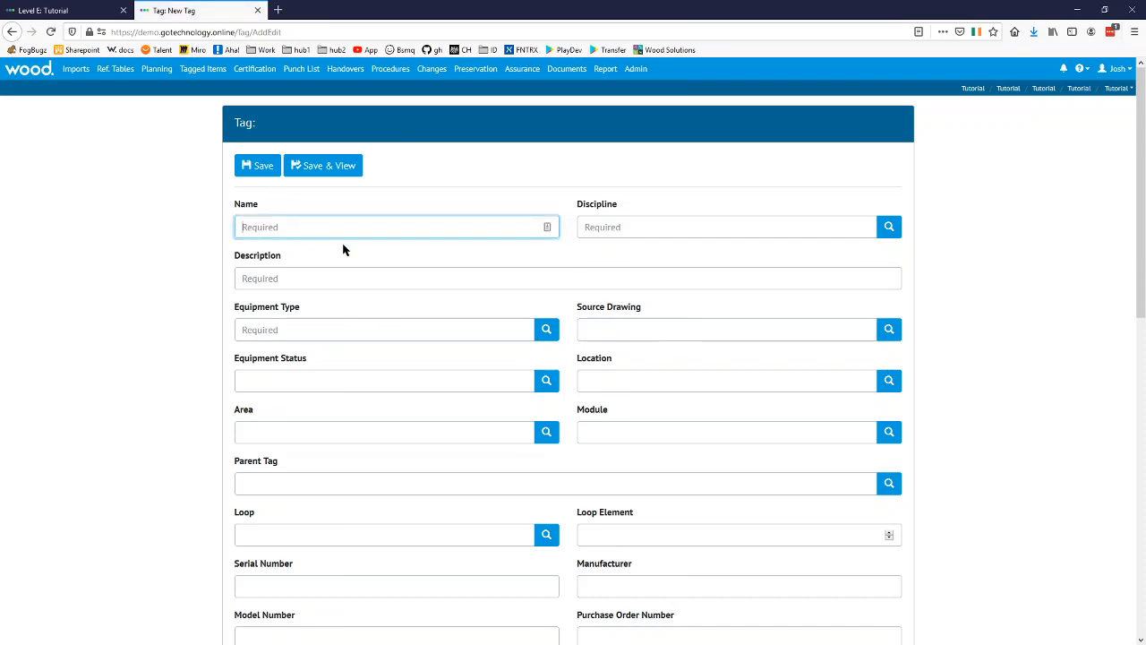
pyautogui.write('FA-0001-02')
pyautogui.click(722, 227)
pyautogui.write('F')
pyautogui.click(616, 276)
pyautogui.write('F')
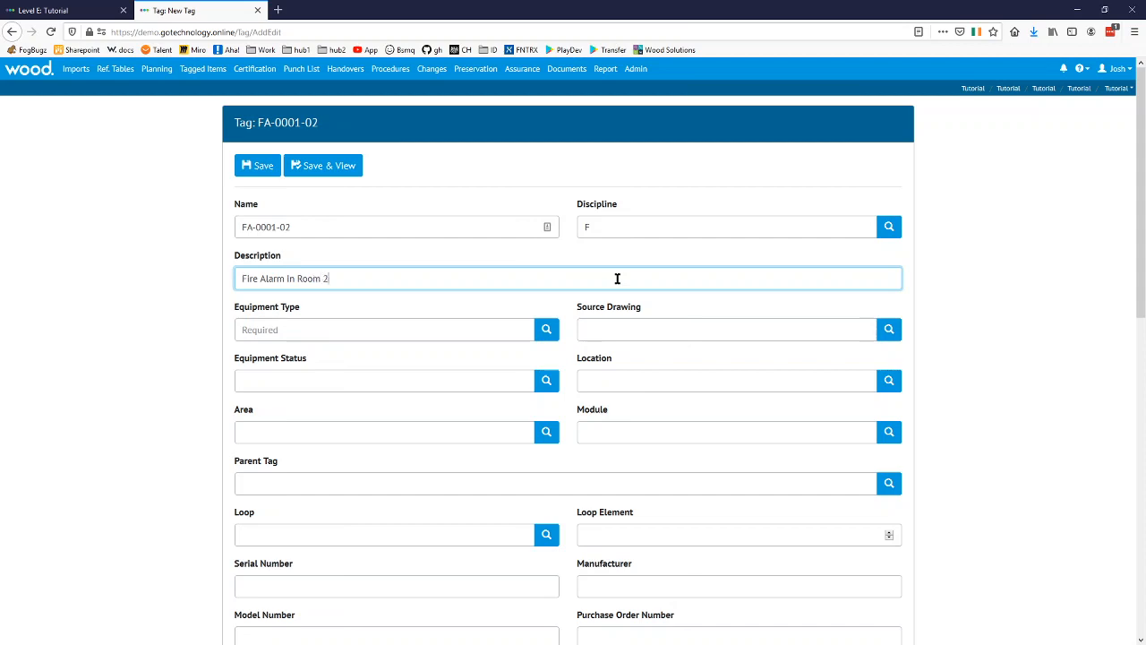
# - Find Fire Alarms in the equipment type list and assign it to the new tag
pyautogui.click(442, 338)
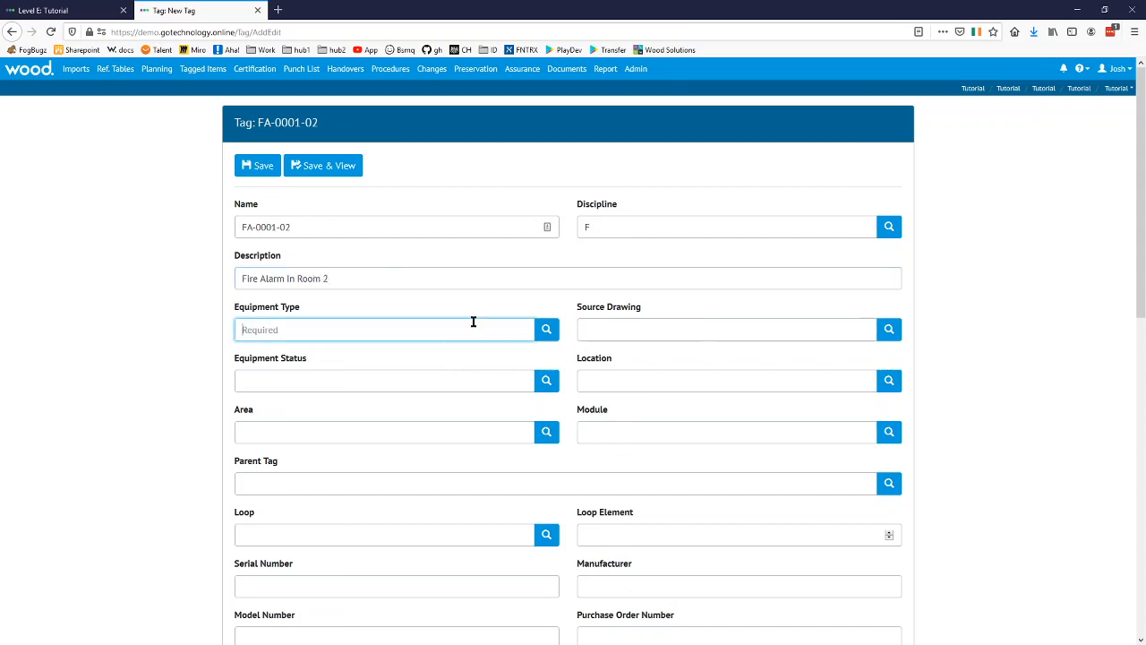
pyautogui.click(545, 336)
pyautogui.click(443, 114)
pyautogui.write('fire')
pyautogui.doubleClick(410, 172)
# - Add sub system AL-045-501 to the tag, then save and view it
pyautogui.scroll(-1, 463, 256)
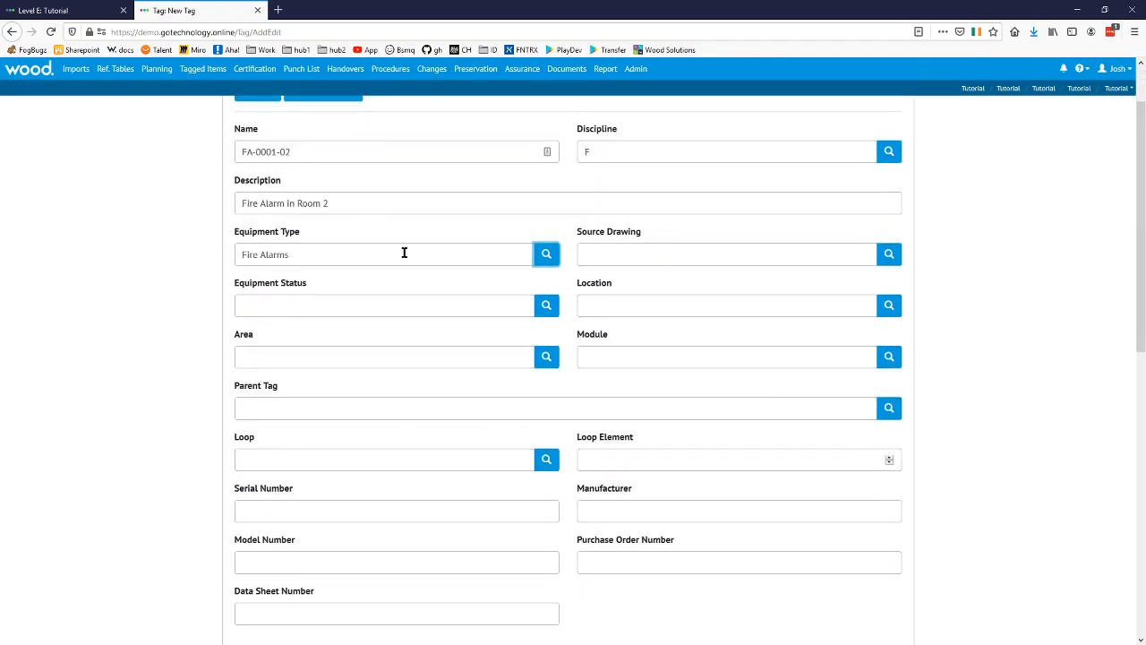
pyautogui.scroll(-7, 407, 253)
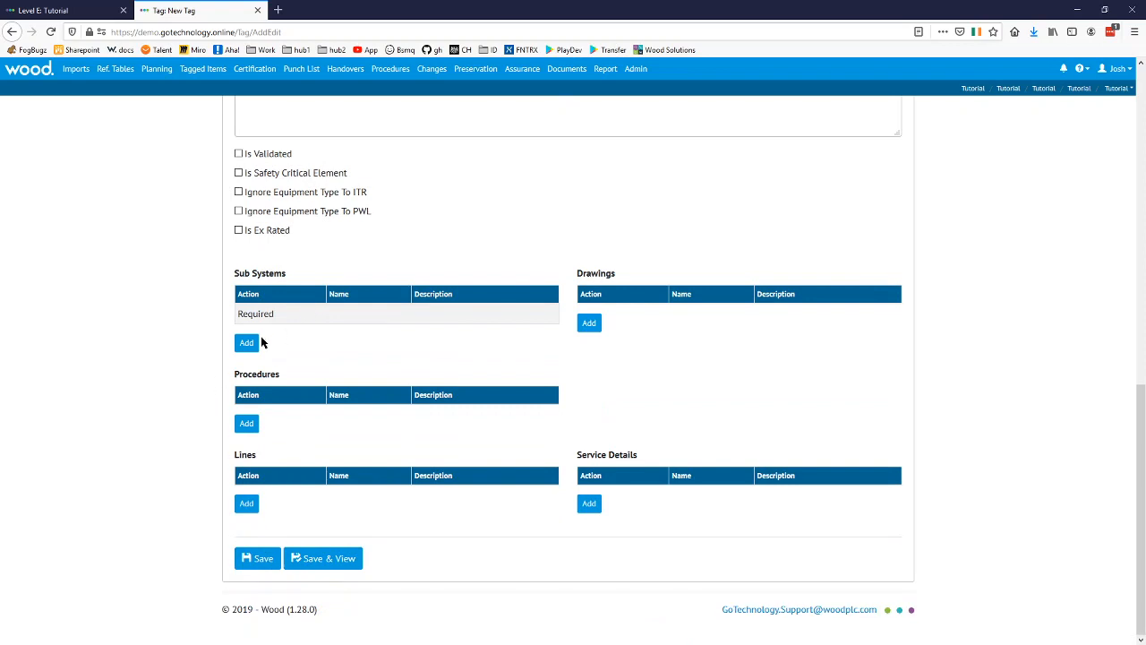
pyautogui.click(247, 344)
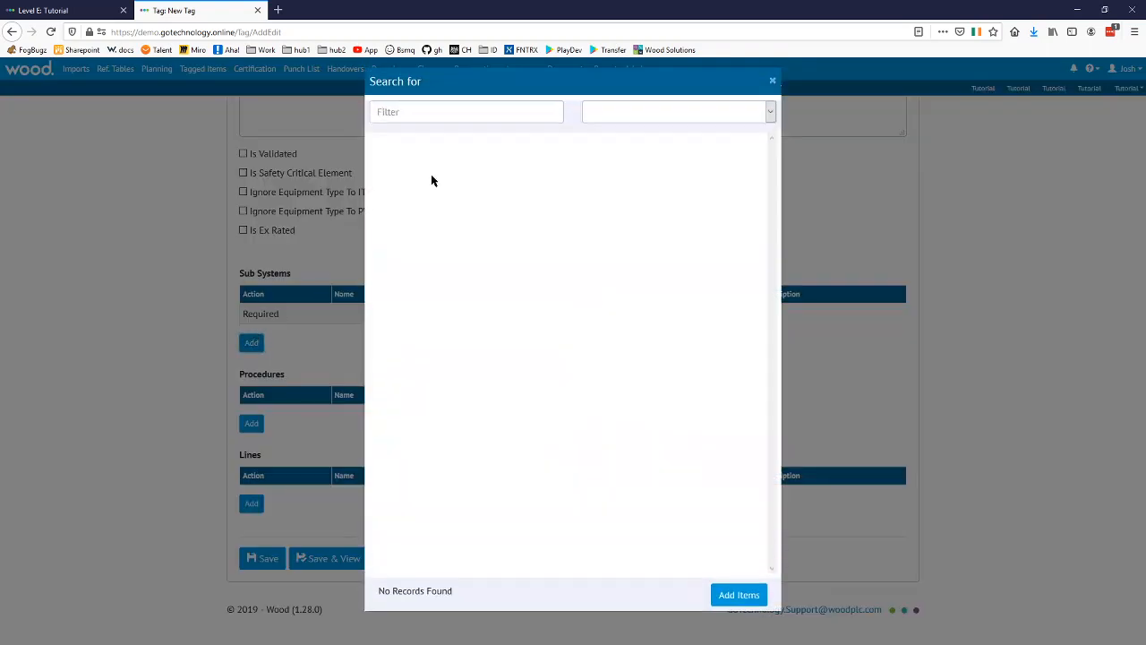
pyautogui.click(465, 172)
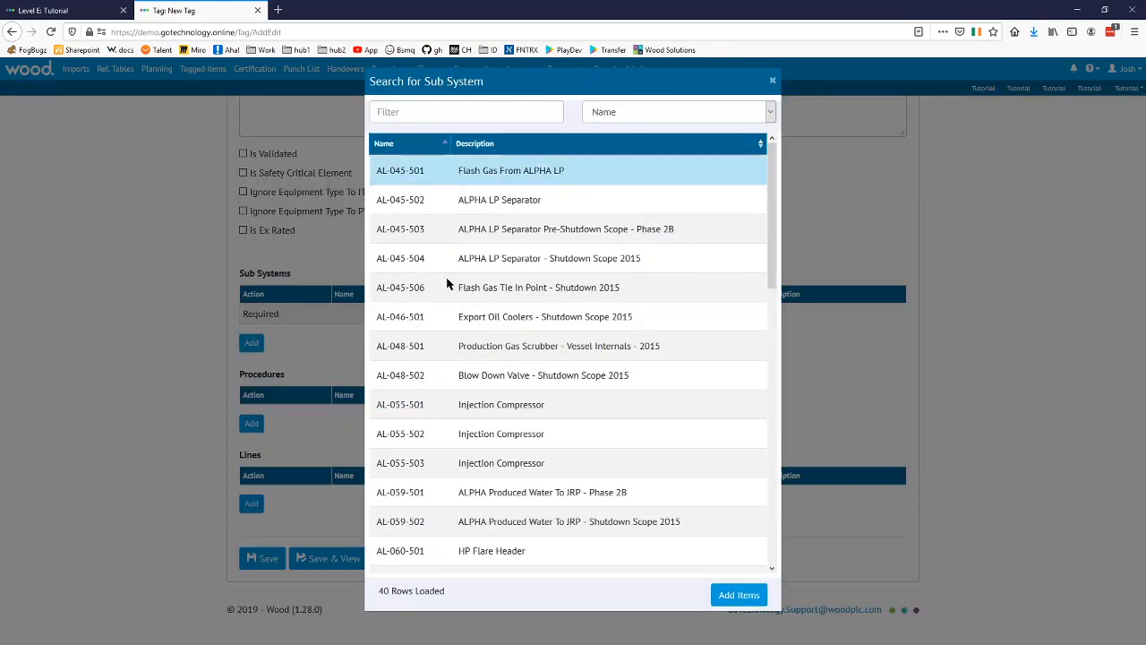
pyautogui.click(744, 595)
pyautogui.click(300, 568)
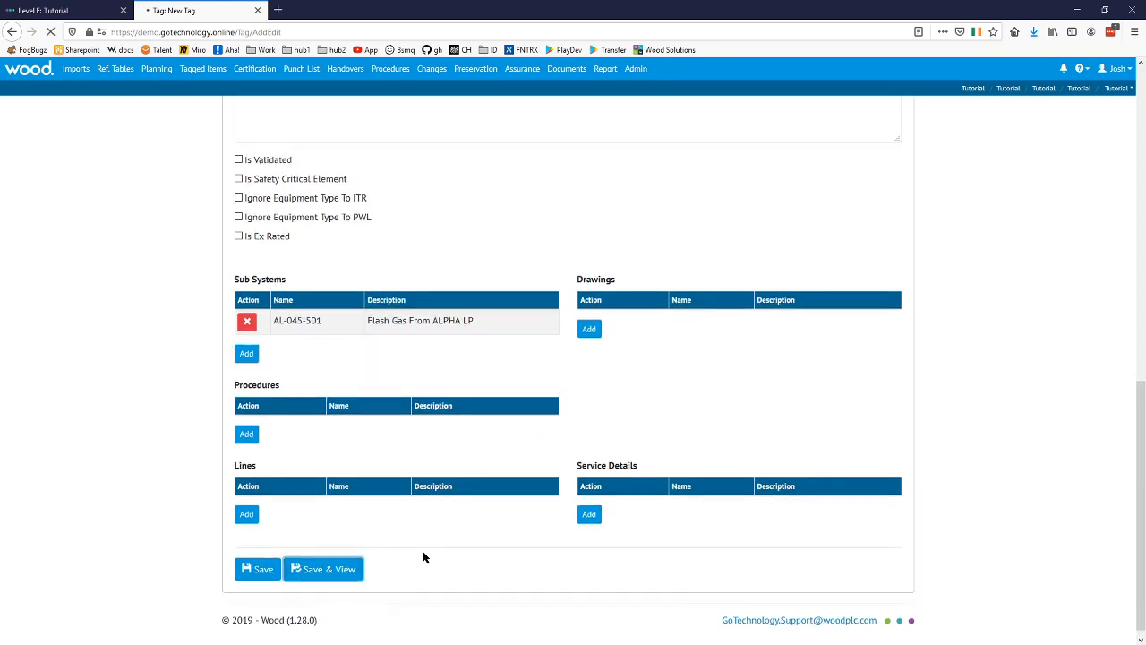
# - Check the Tag ITRs section of FA-0001-02 and open its missing ITRs in the Equip Type to ITR Review
pyautogui.scroll(-3, 395, 305)
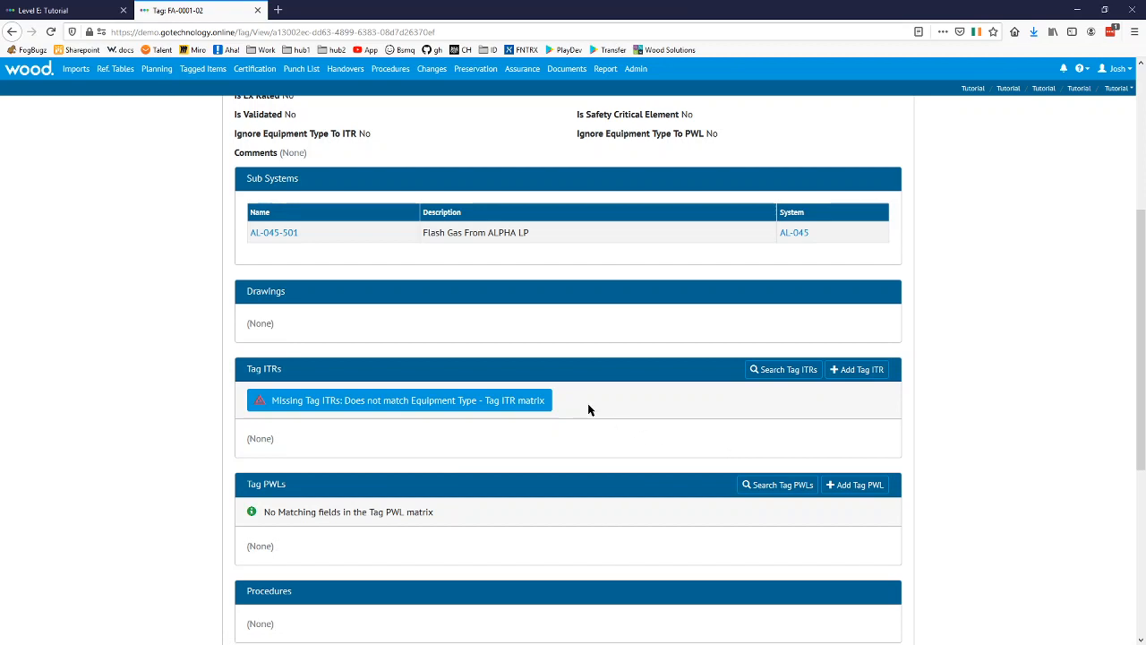
pyautogui.click(444, 405)
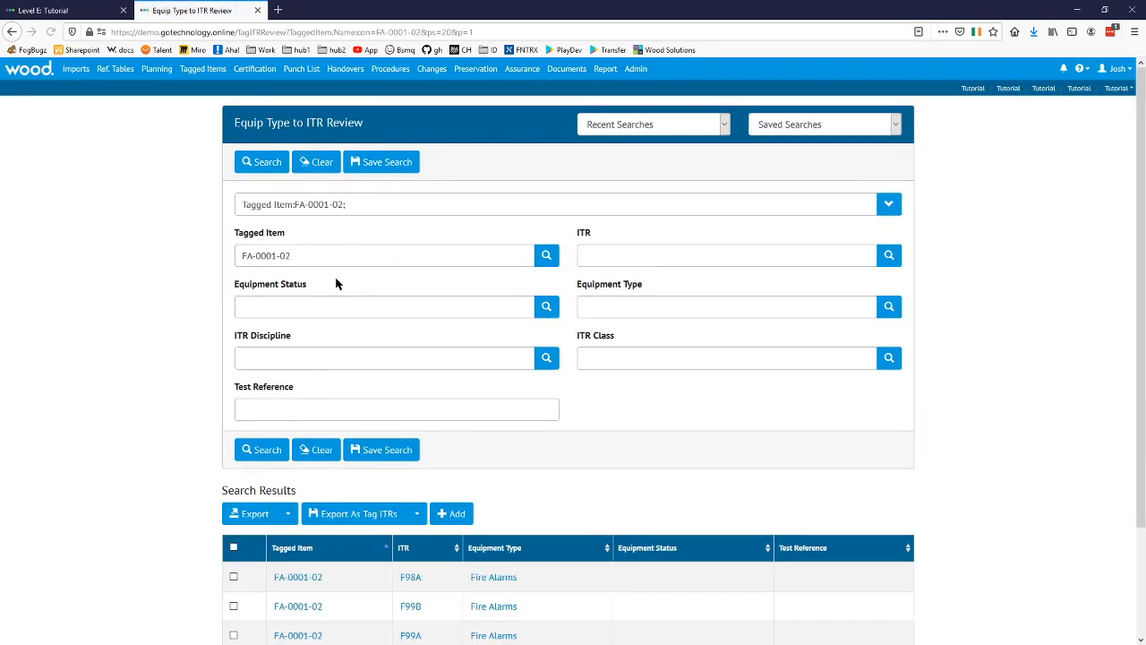
pyautogui.scroll(-3, 325, 271)
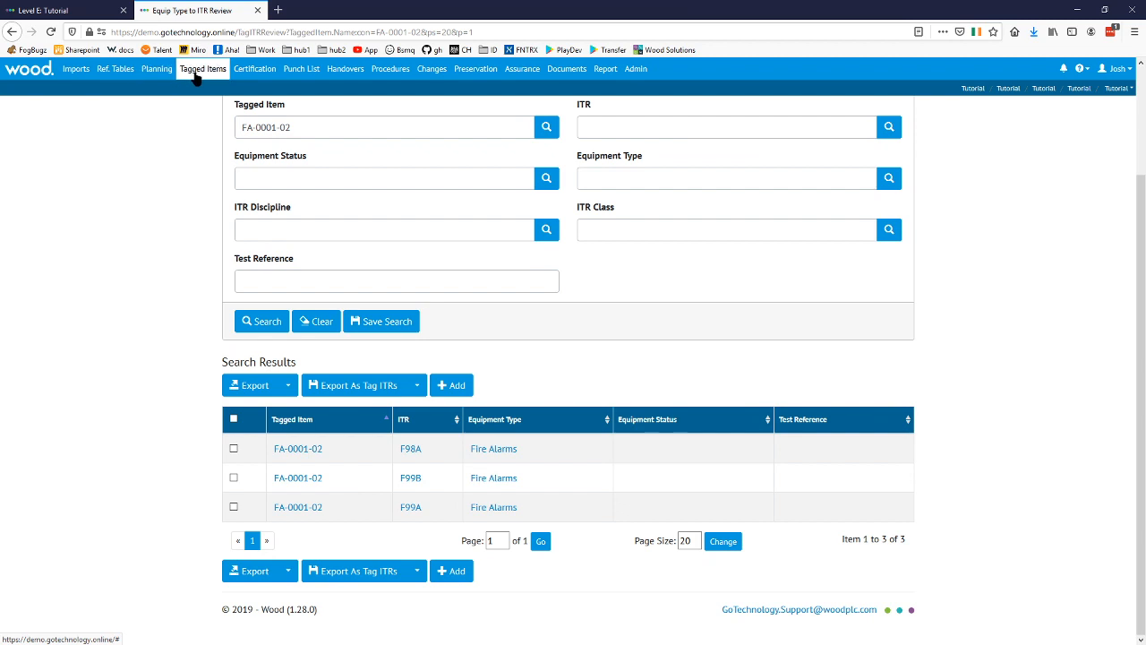
# - Select all the missing ITRs, F98A, F99B and F99A, and add them to tag FA-0001-02
pyautogui.click(234, 423)
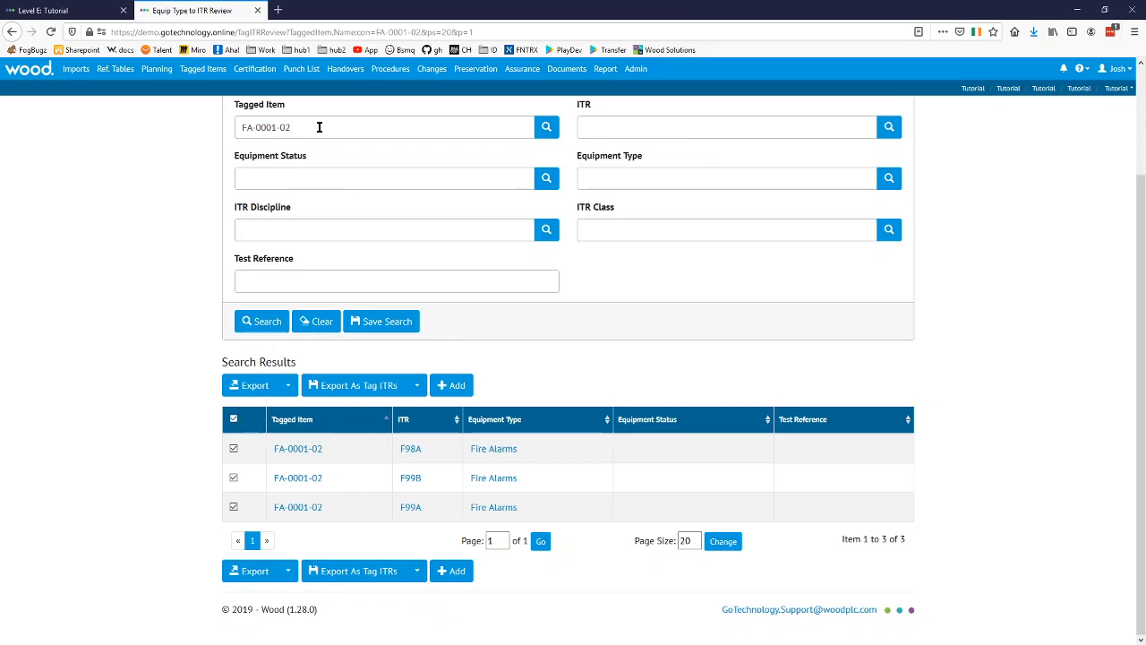
pyautogui.click(268, 77)
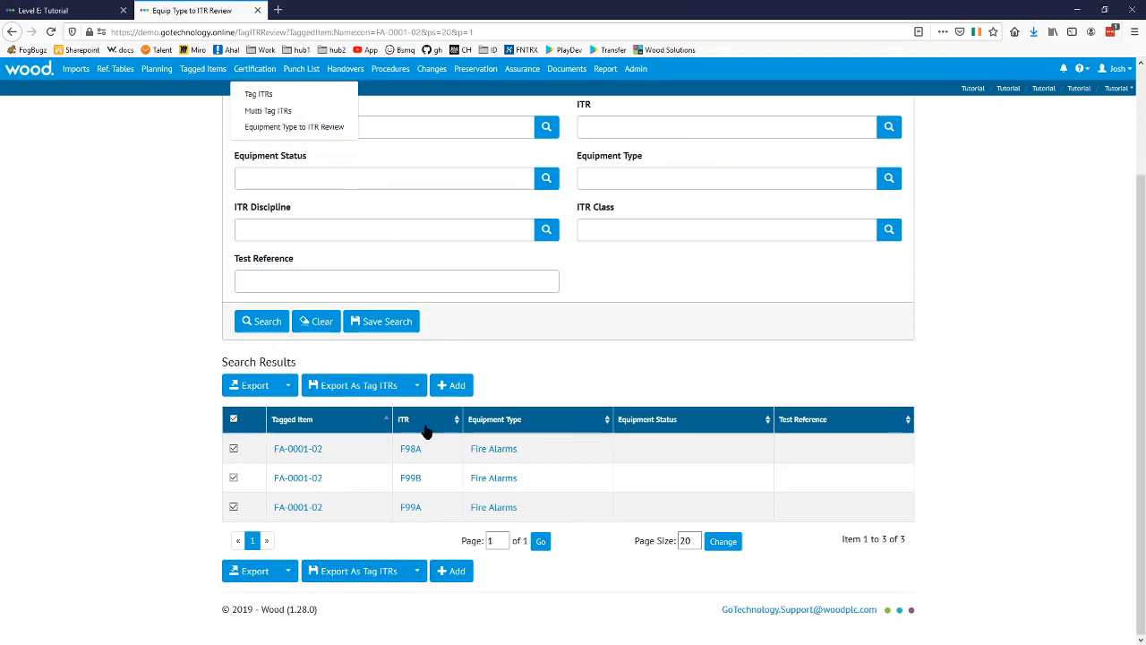
pyautogui.click(233, 420)
pyautogui.click(456, 385)
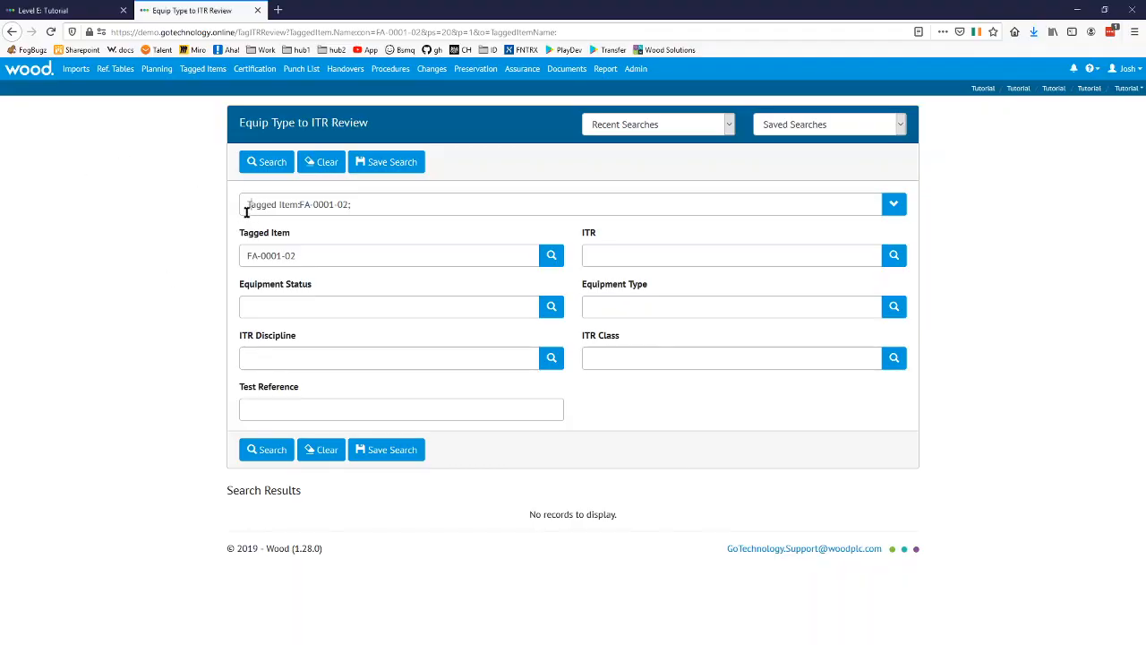
pyautogui.click(246, 206)
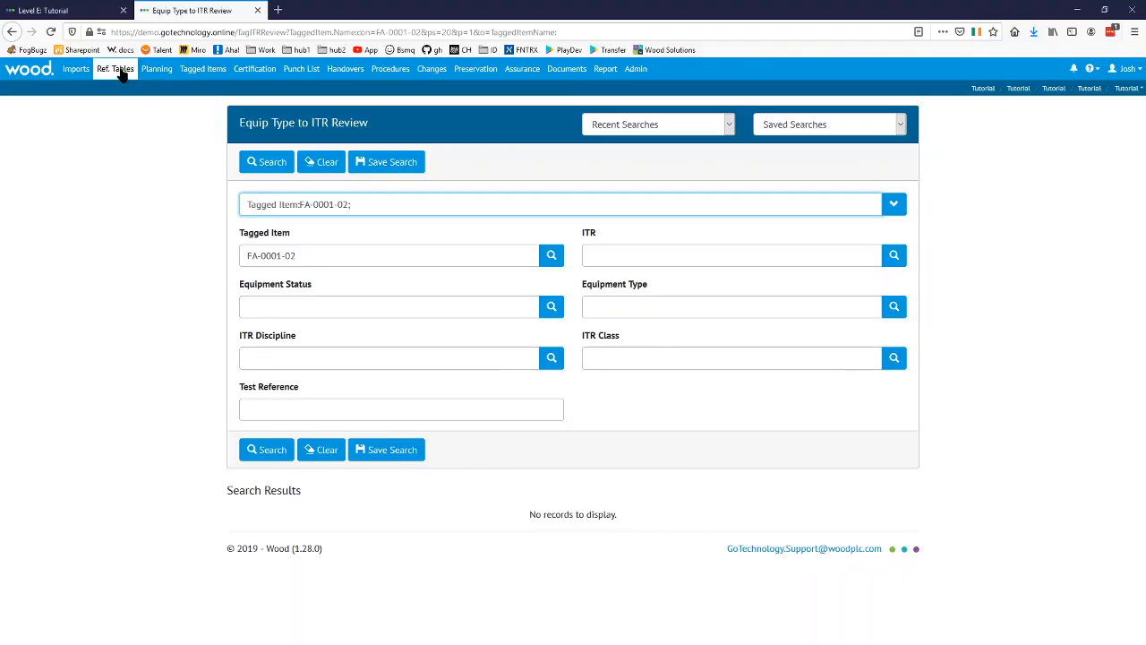
# - Open the Equipment Type to ITR reference table and review the existing links
pyautogui.click(115, 69)
pyautogui.click(175, 270)
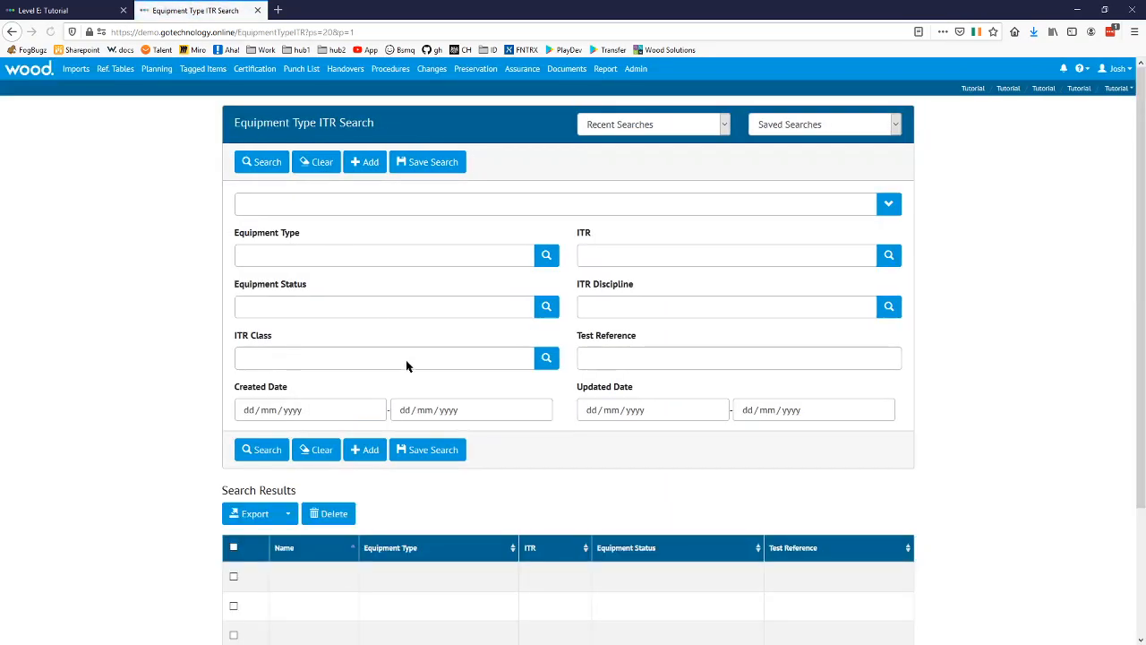
pyautogui.scroll(-3, 371, 328)
pyautogui.scroll(3, 388, 467)
pyautogui.scroll(-3, 388, 473)
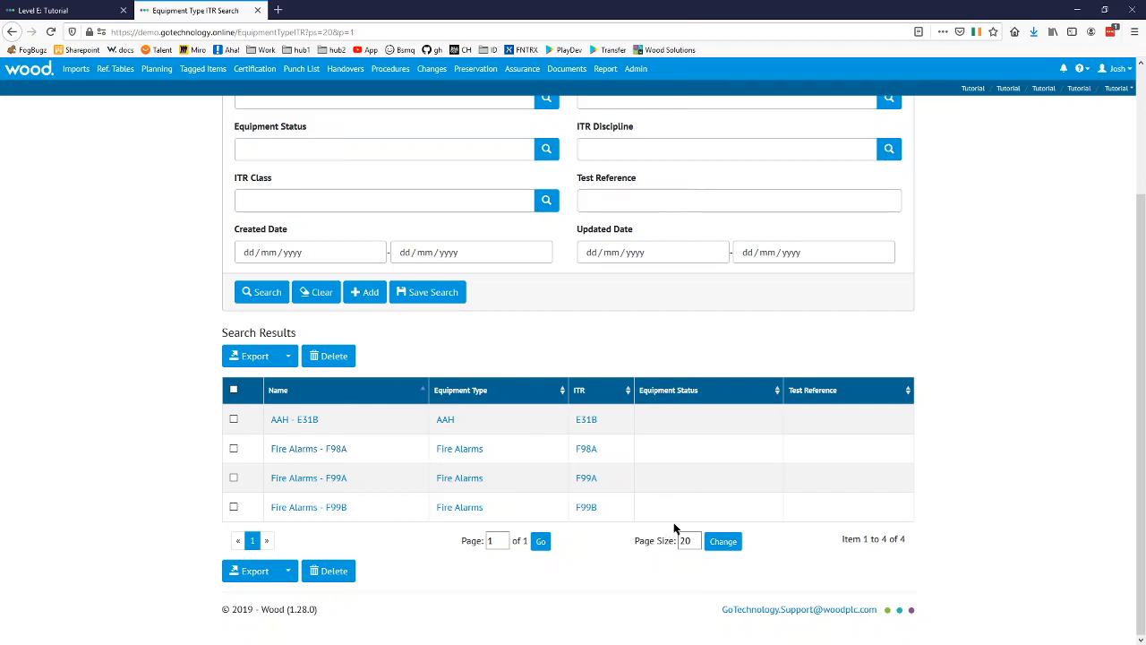
# - Start a new equipment type to ITR link with equipment type Fire Alarms and ITR F98A
pyautogui.click(383, 304)
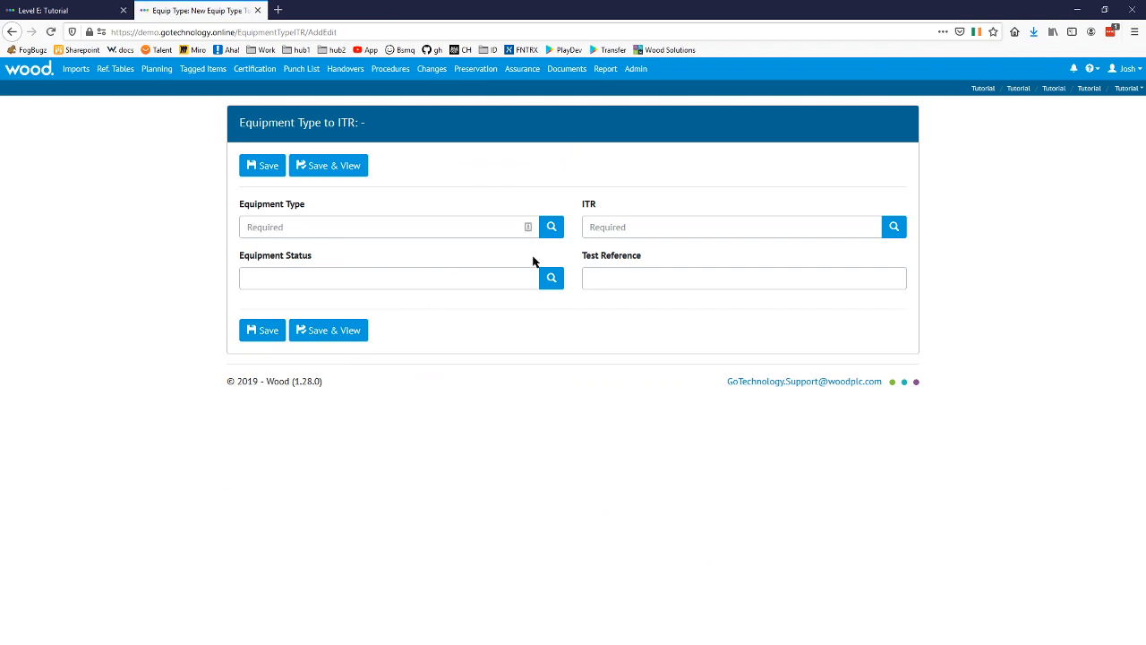
pyautogui.click(551, 230)
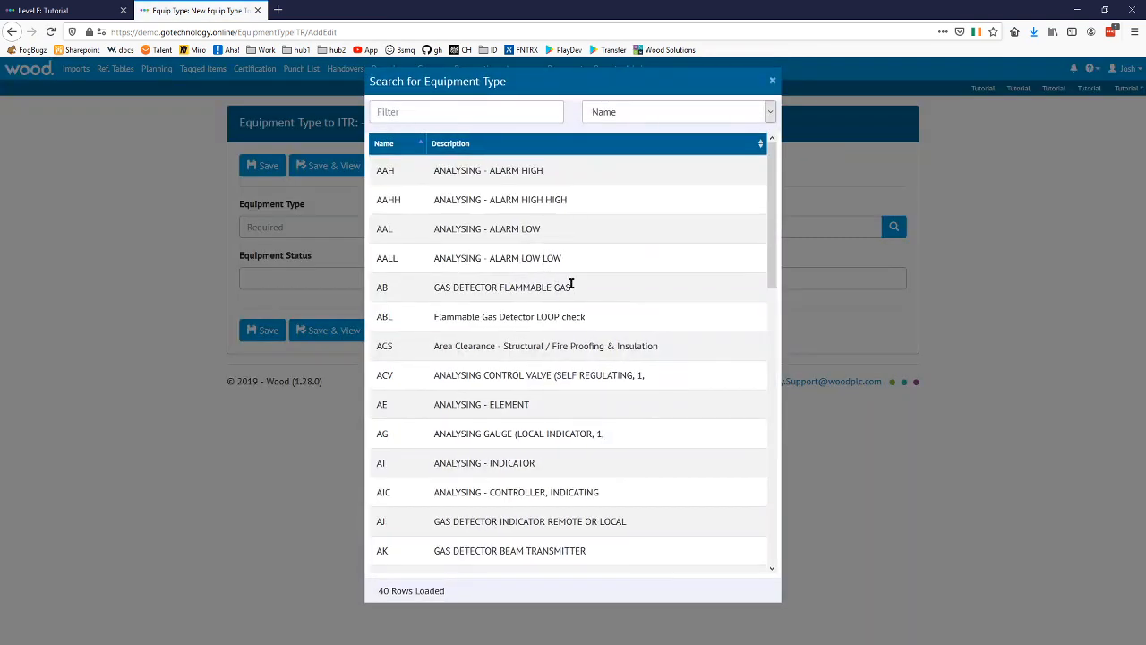
pyautogui.click(478, 111)
pyautogui.write('fire')
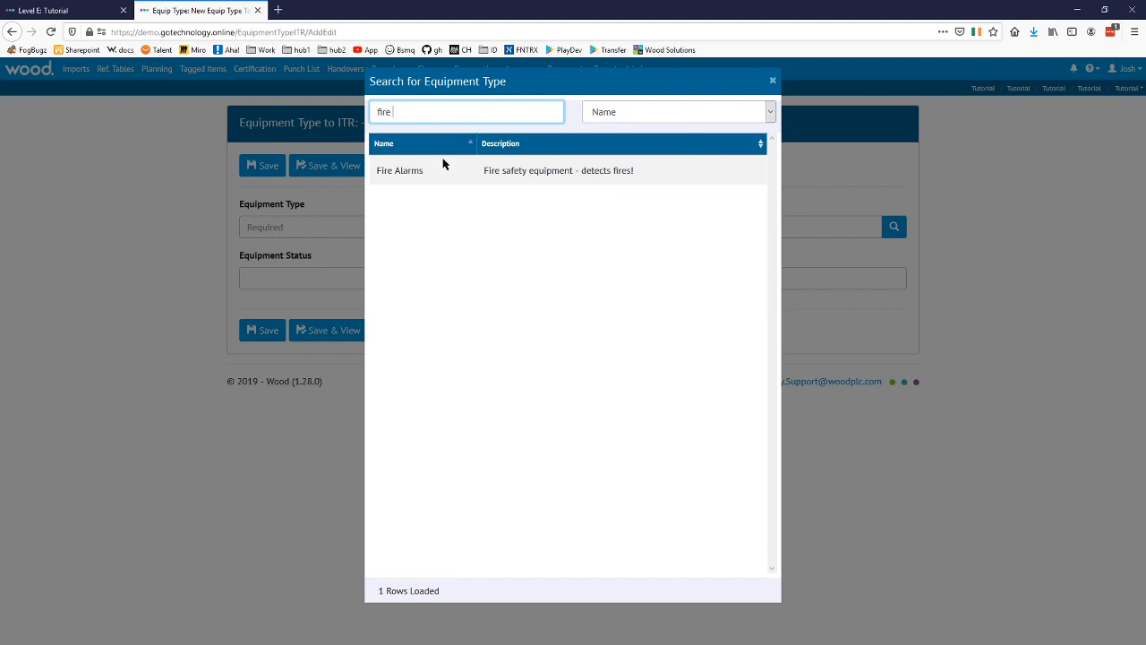
pyautogui.click(445, 170)
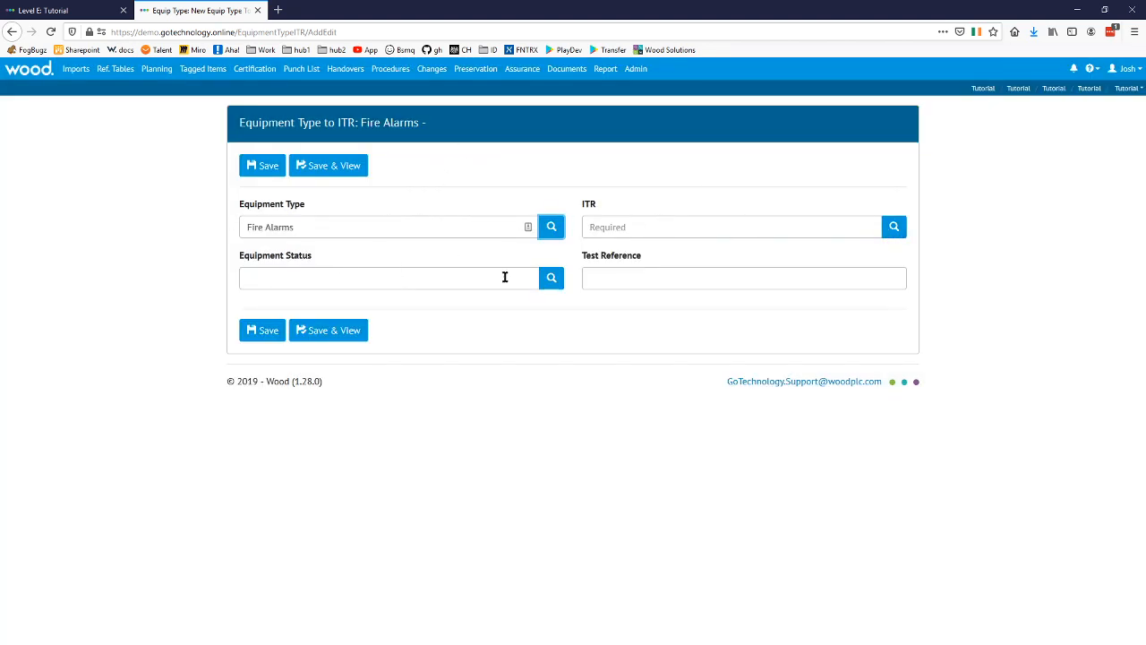
pyautogui.click(894, 228)
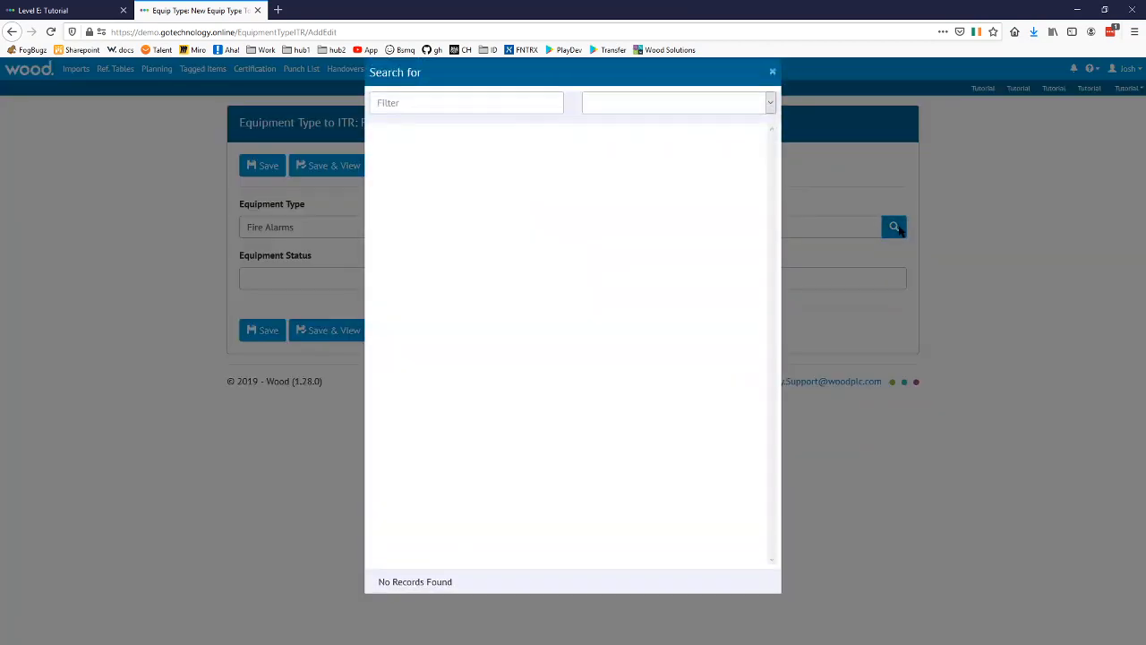
pyautogui.click(454, 108)
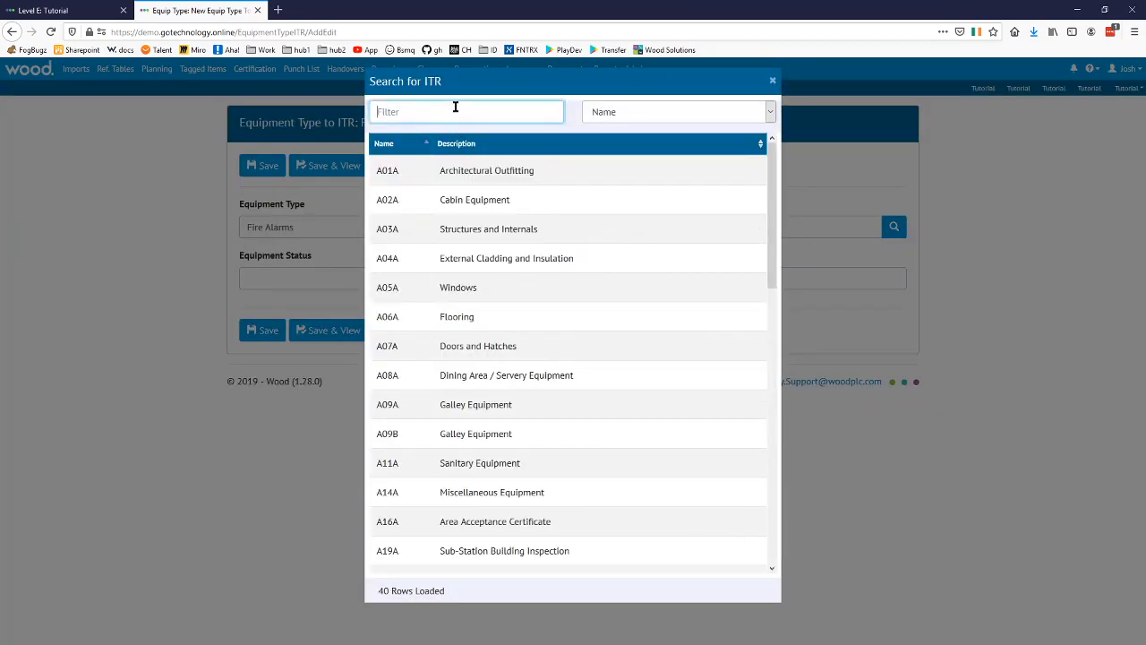
pyautogui.write('f98a')
pyautogui.click(568, 169)
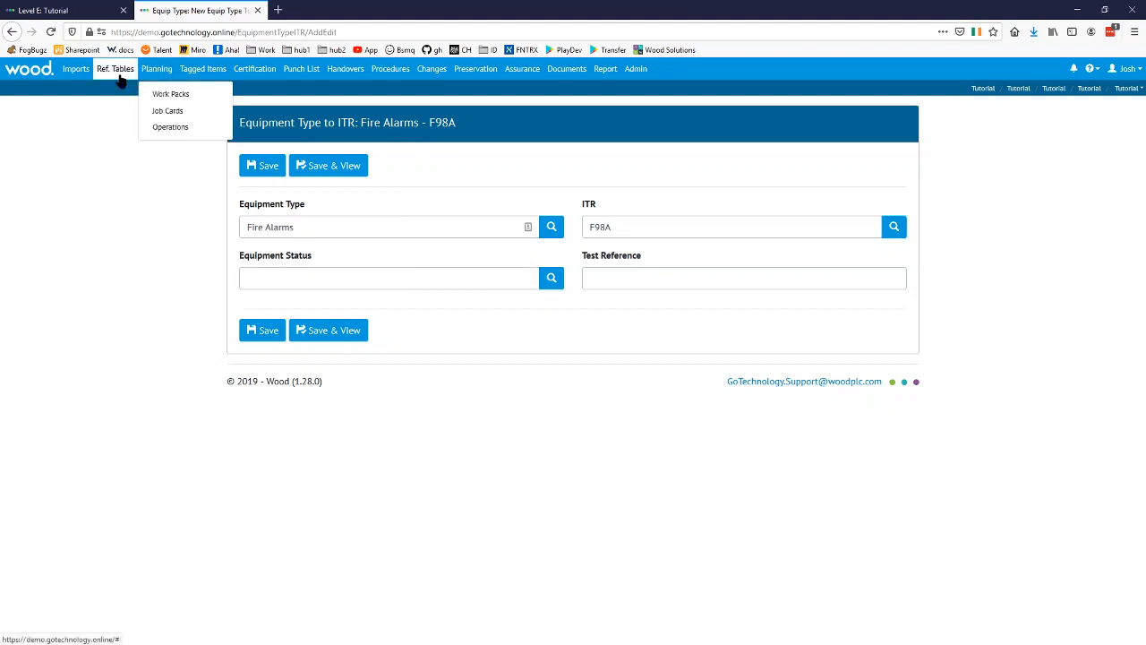
# - In a separate browser tab, create and save an equipment status named Spare with description "Spare Equipment which is not in use"
pyautogui.moveTo(121, 79)
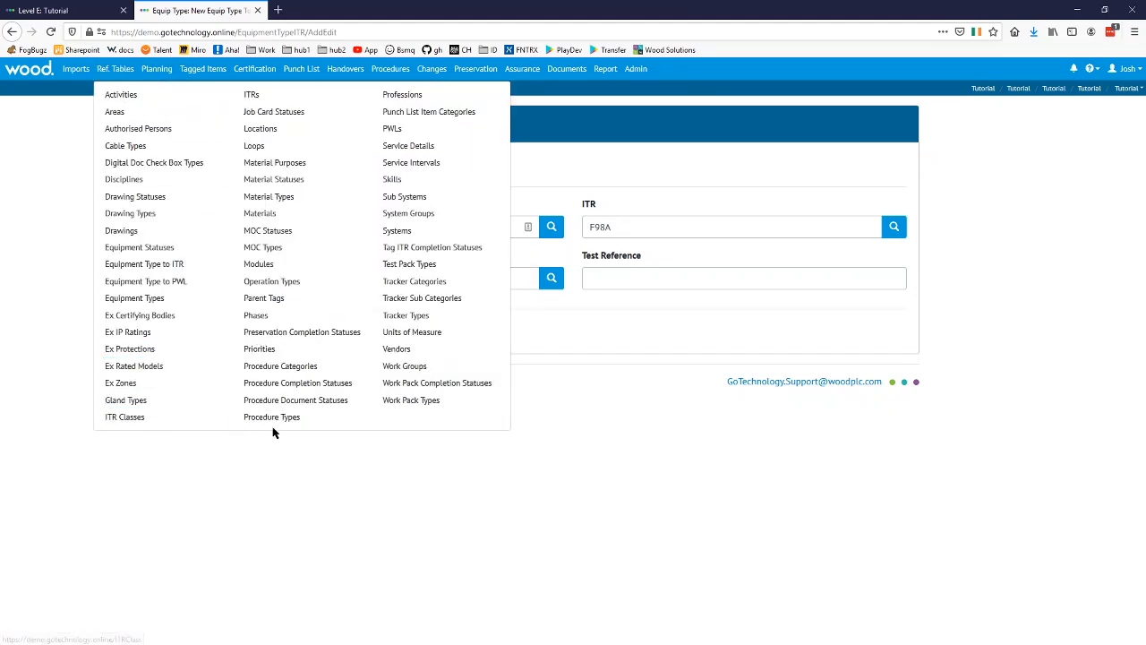
pyautogui.middleClick(175, 250)
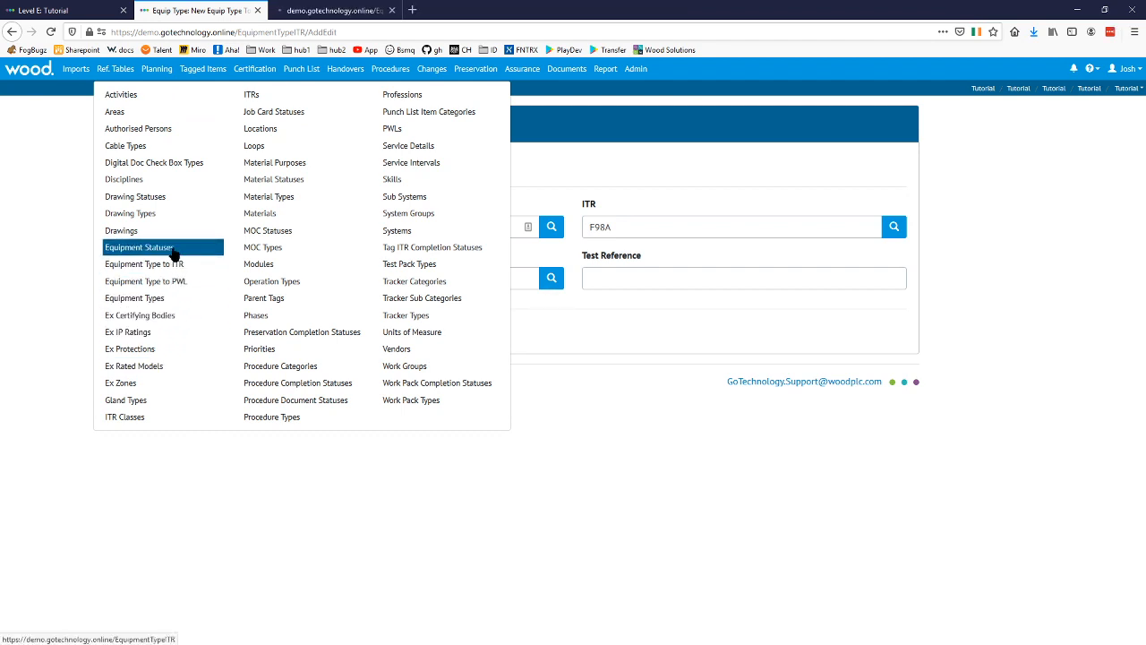
pyautogui.click(305, 9)
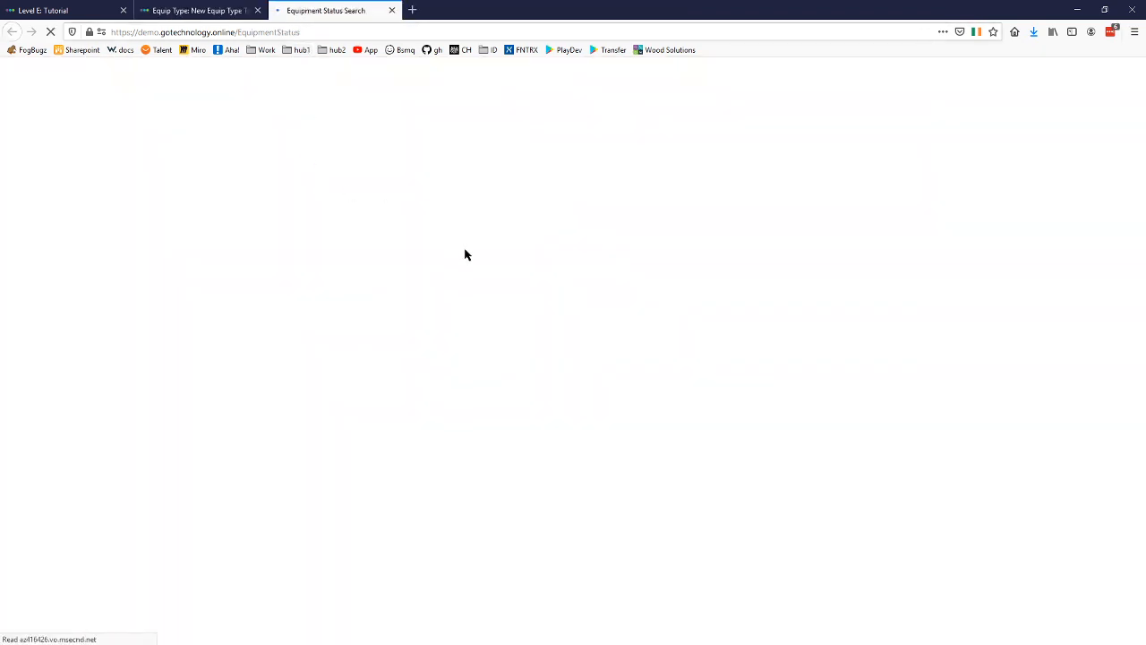
pyautogui.click(373, 349)
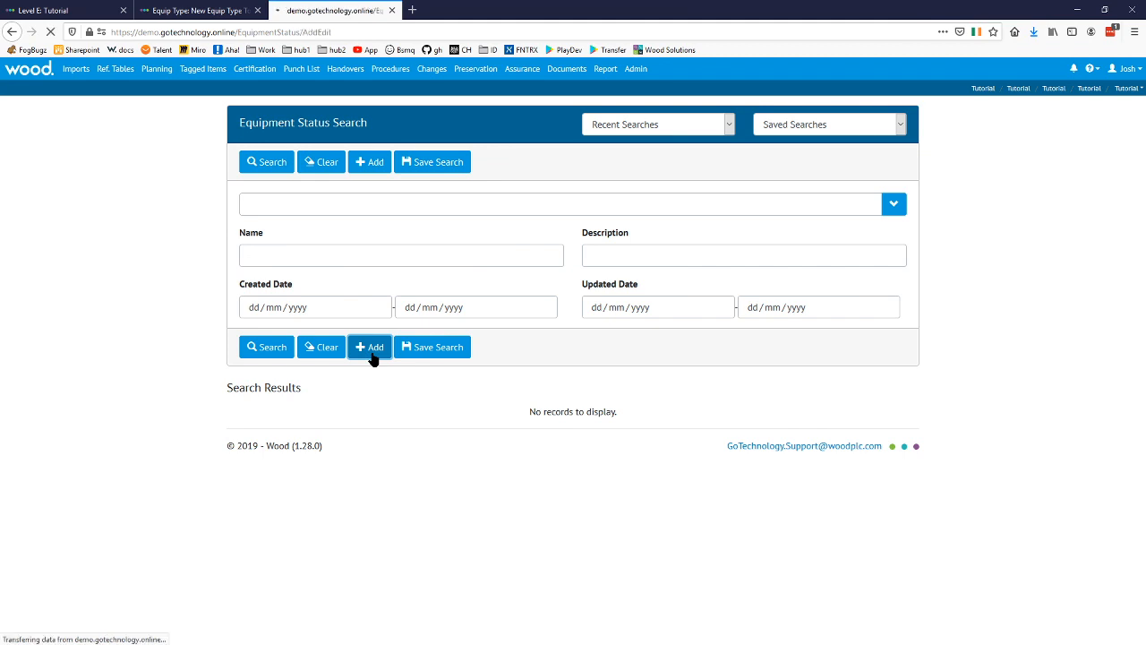
pyautogui.click(320, 226)
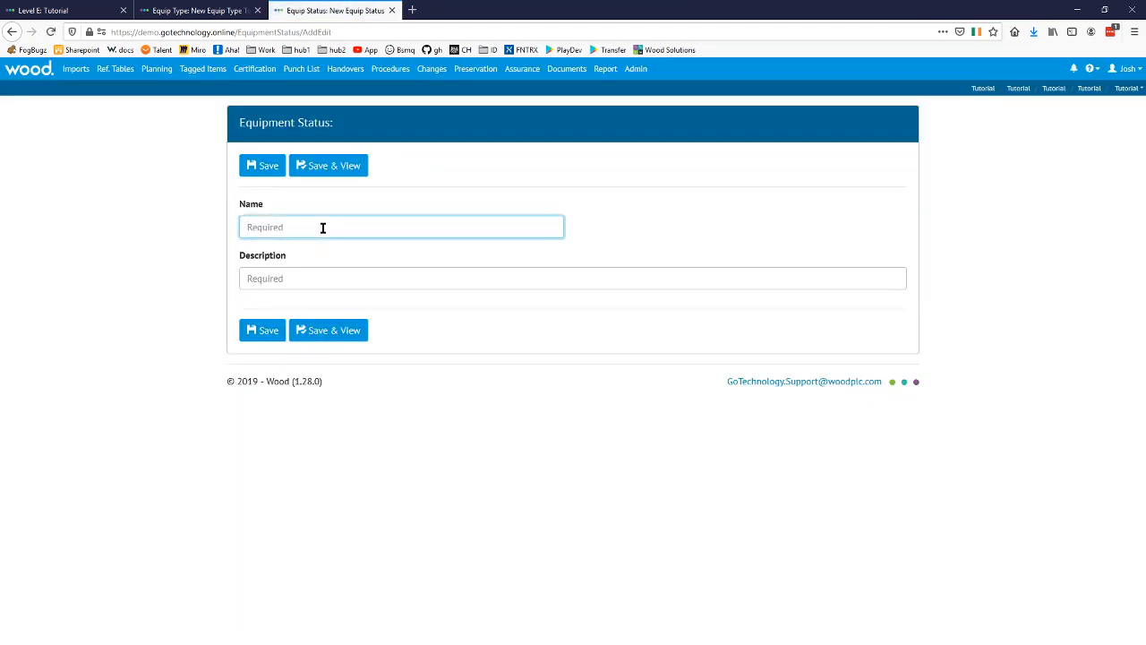
pyautogui.write('Spare')
pyautogui.click(301, 269)
pyautogui.write('Spare')
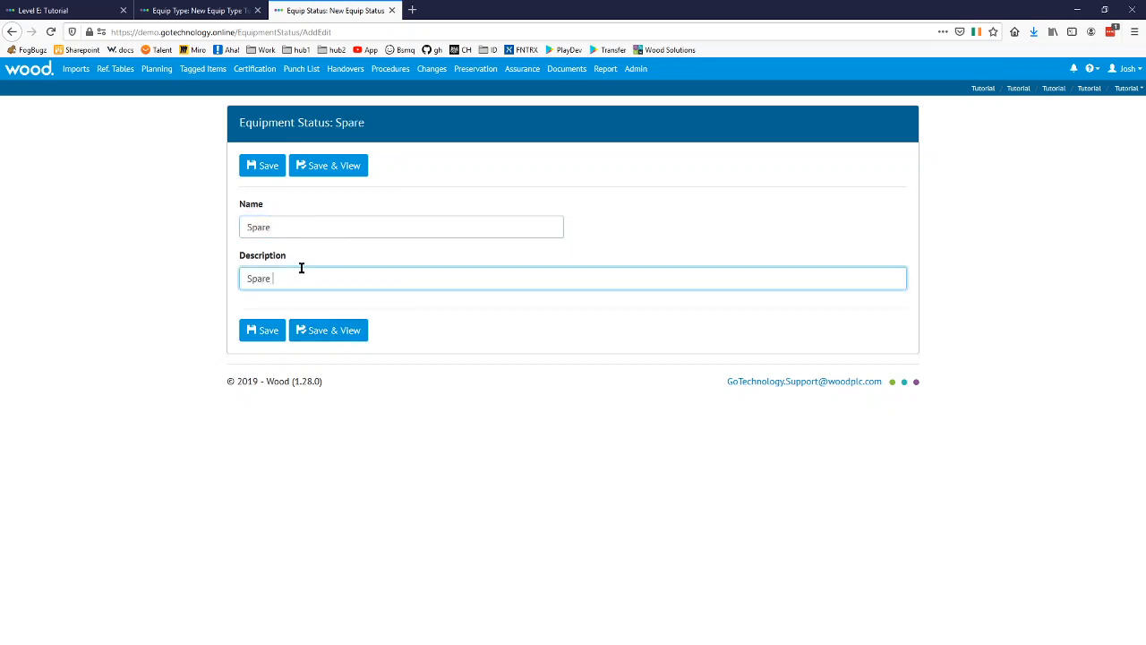
pyautogui.write(' Equipment which is not in use')
pyautogui.click(315, 165)
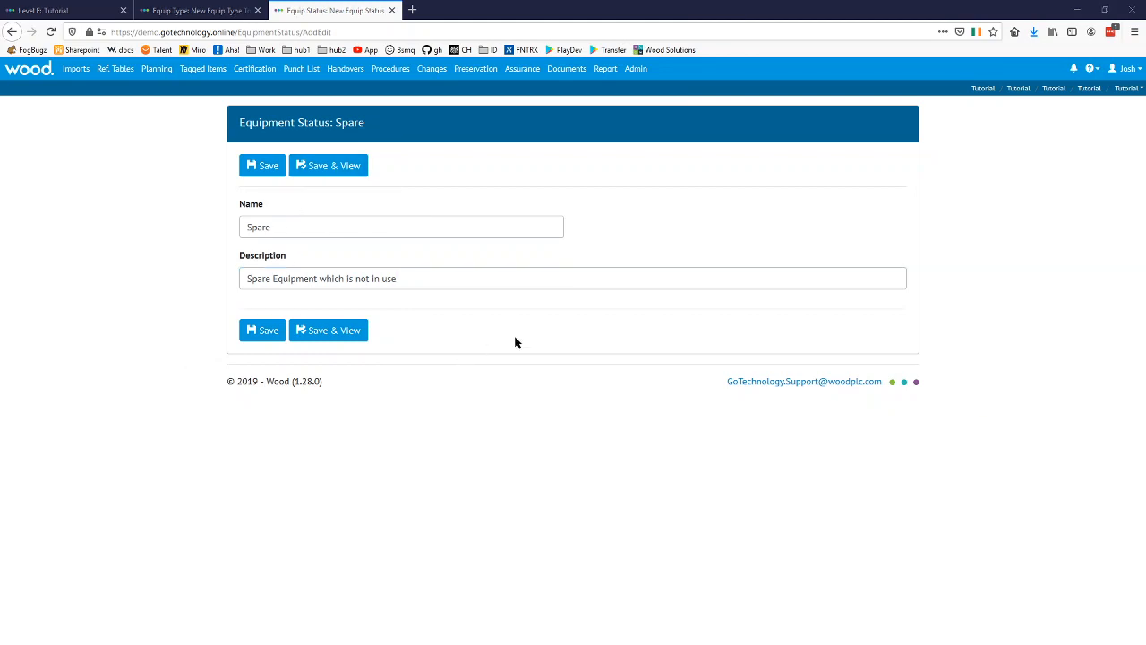
pyautogui.click(335, 332)
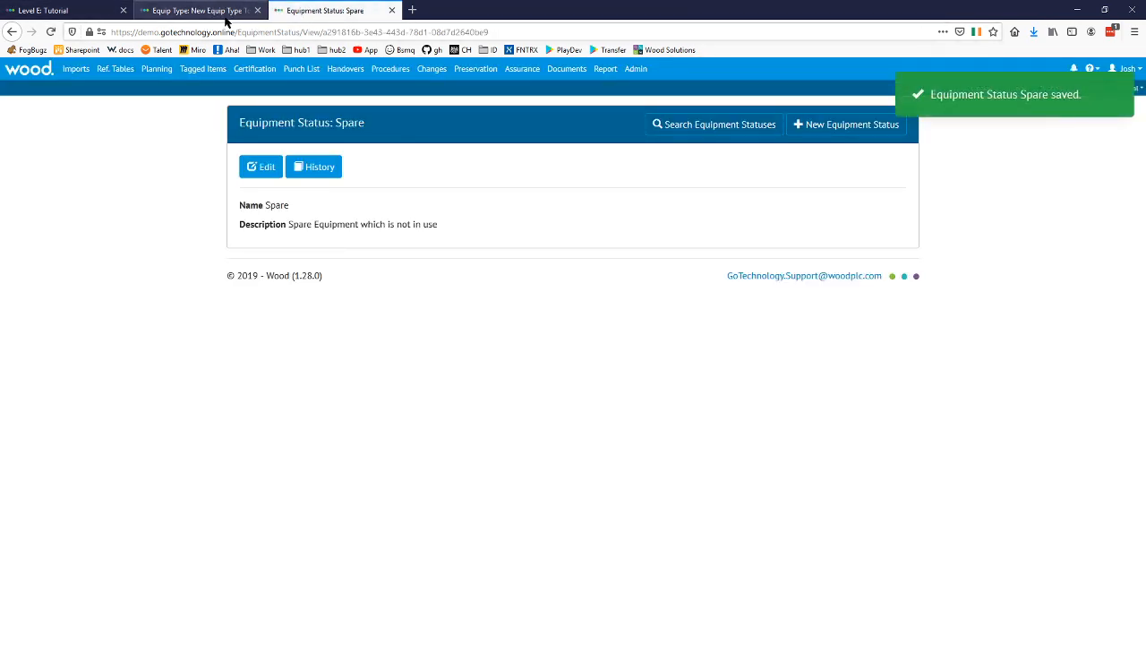
# - Return to the new equipment type to ITR link, set its equipment status to Spare, and try to save and view it
pyautogui.click(219, 13)
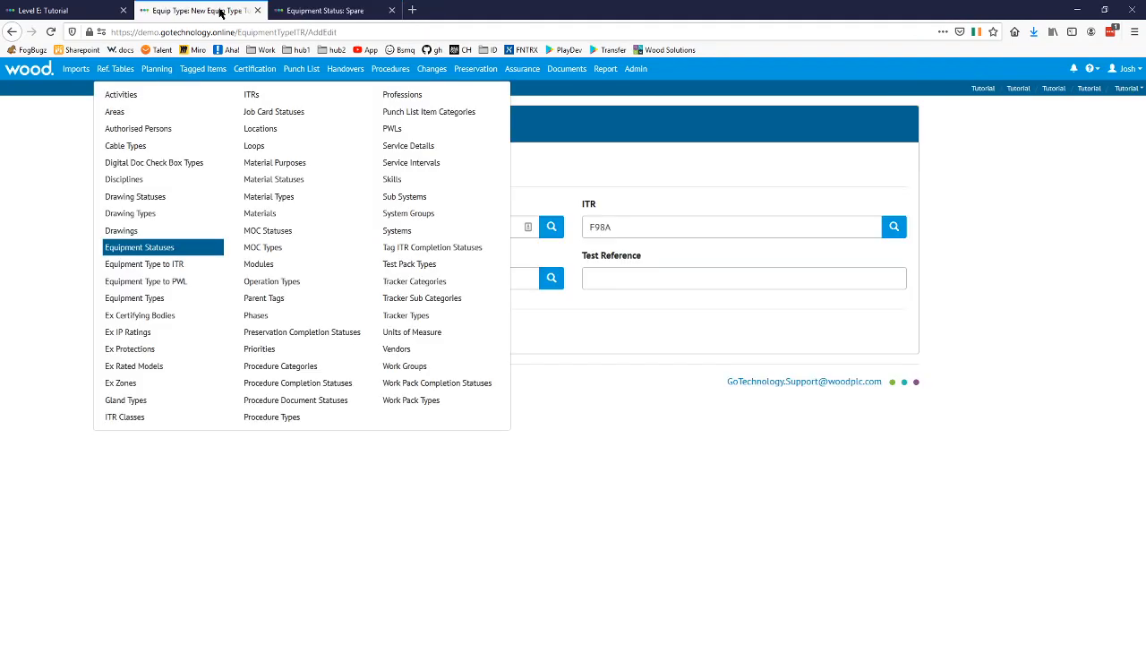
pyautogui.click(753, 359)
pyautogui.click(557, 284)
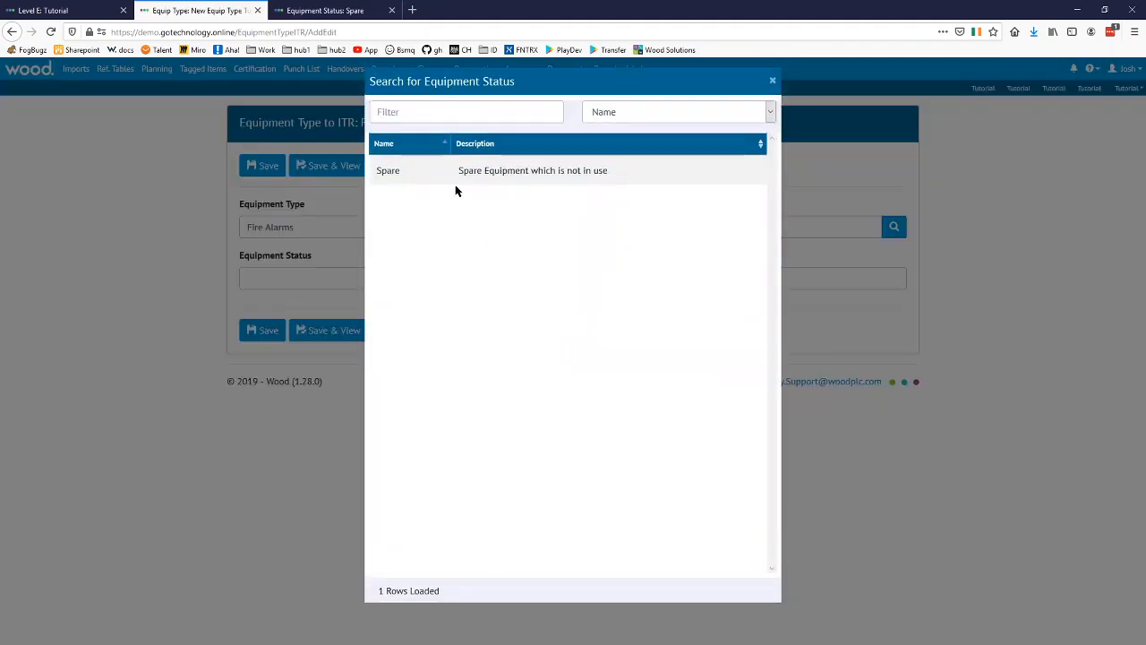
pyautogui.click(456, 172)
pyautogui.click(346, 332)
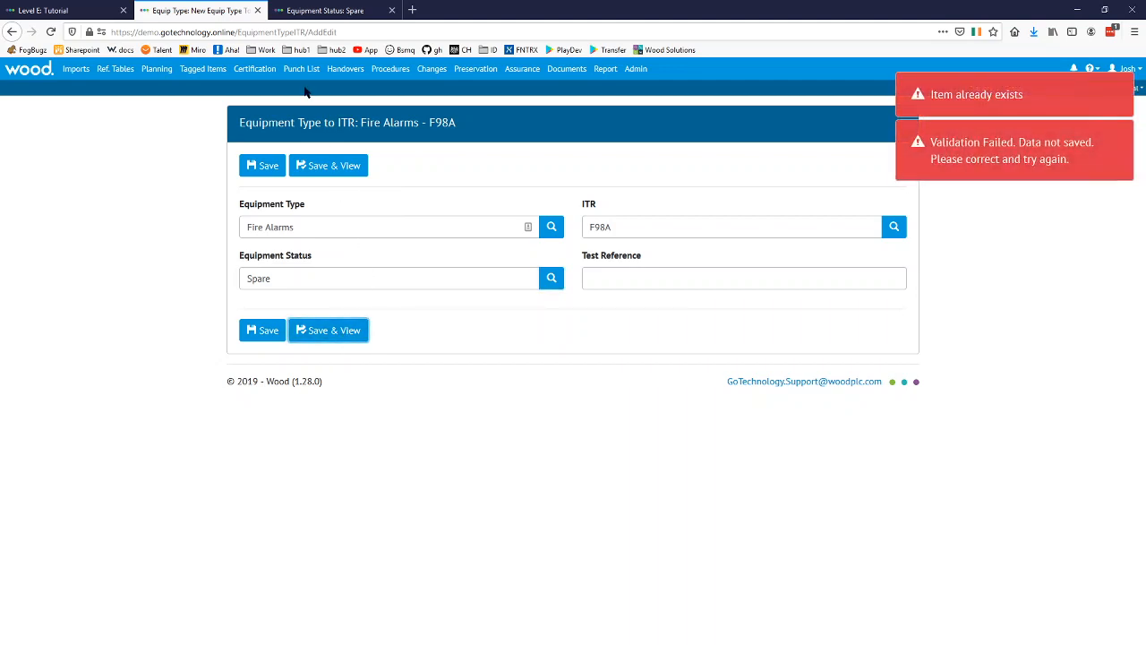
# - Enter Spare as the test reference of the Fire Alarms to F98A link, and save and view the link
pyautogui.click(634, 273)
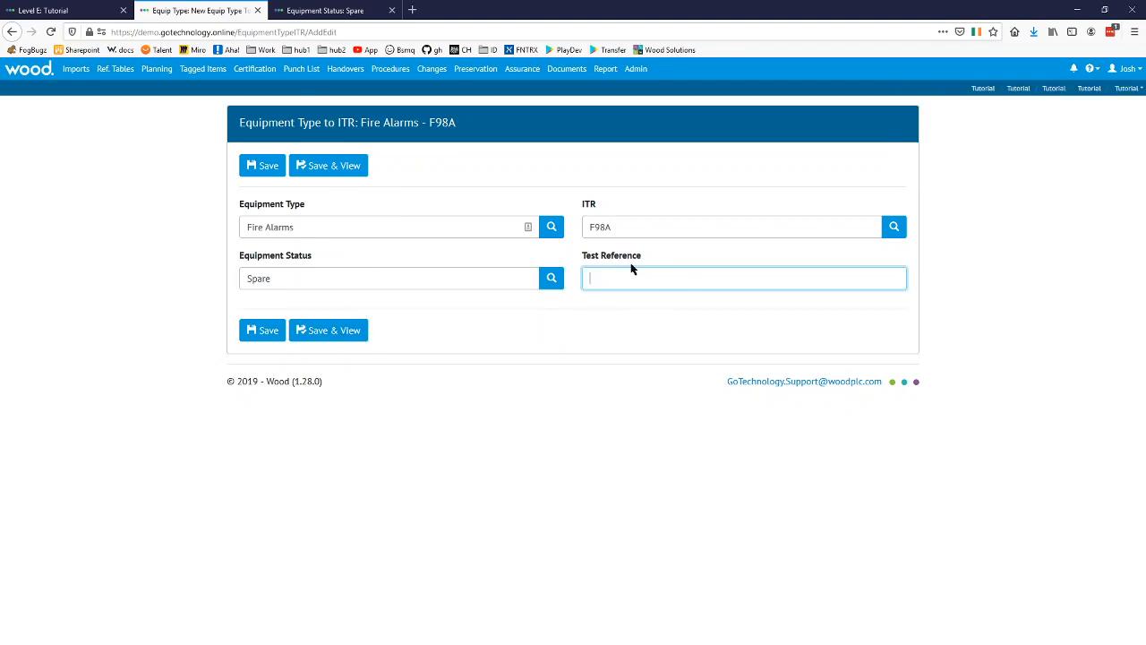
pyautogui.write('Spare')
pyautogui.click(349, 170)
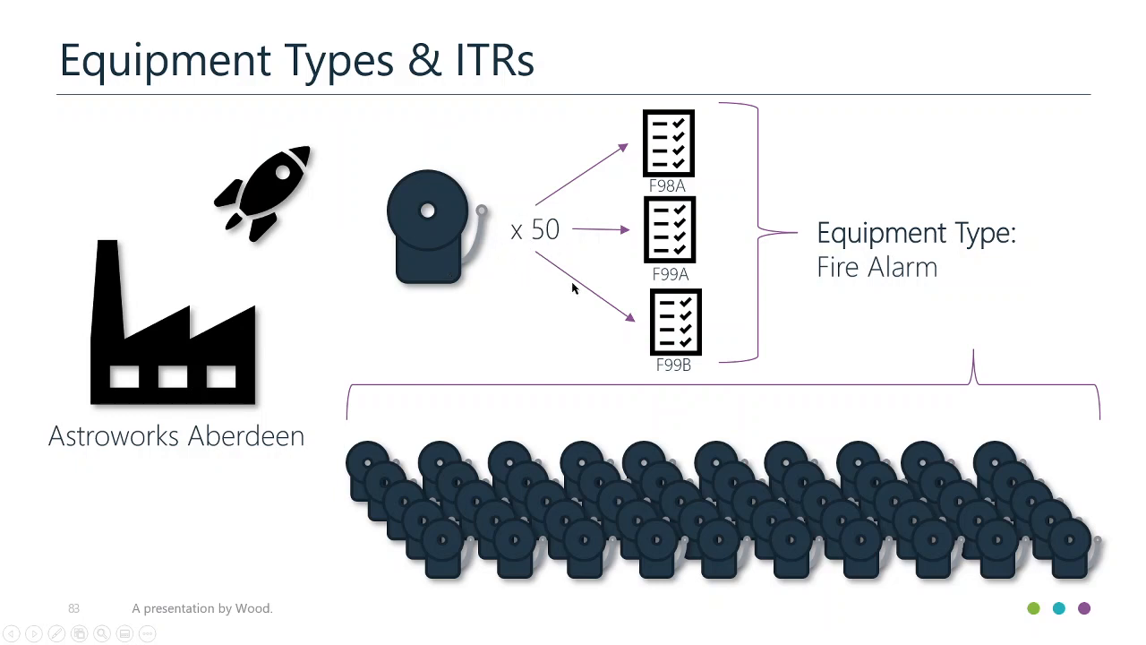
pyautogui.click(704, 230)
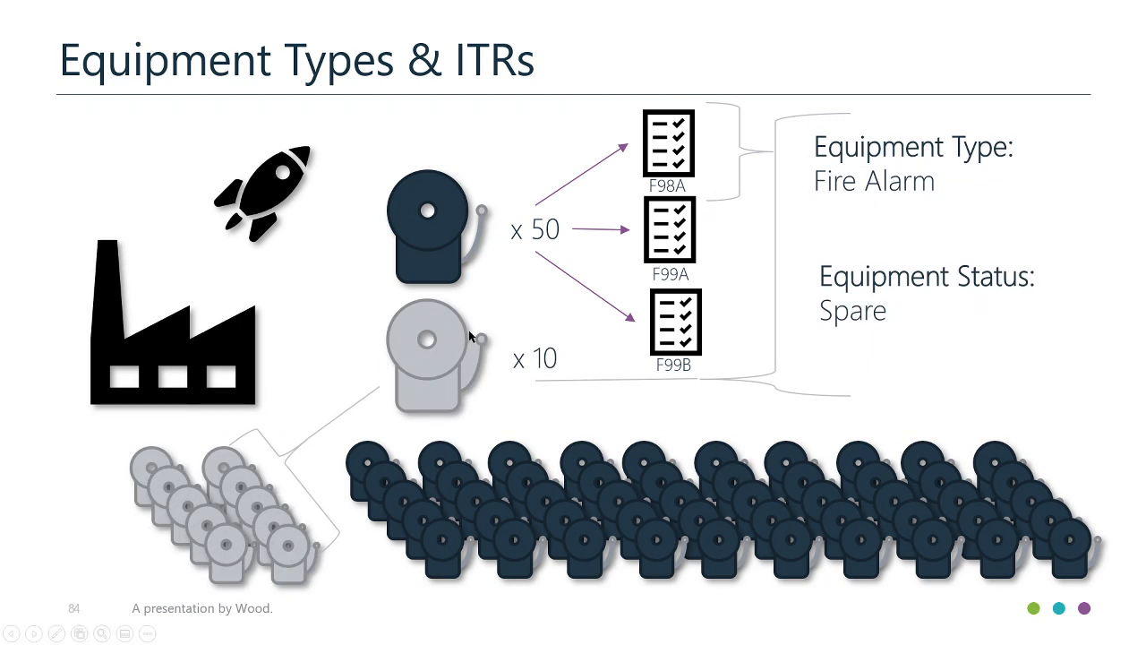
pyautogui.rightClick(170, 460)
pyautogui.click(602, 477)
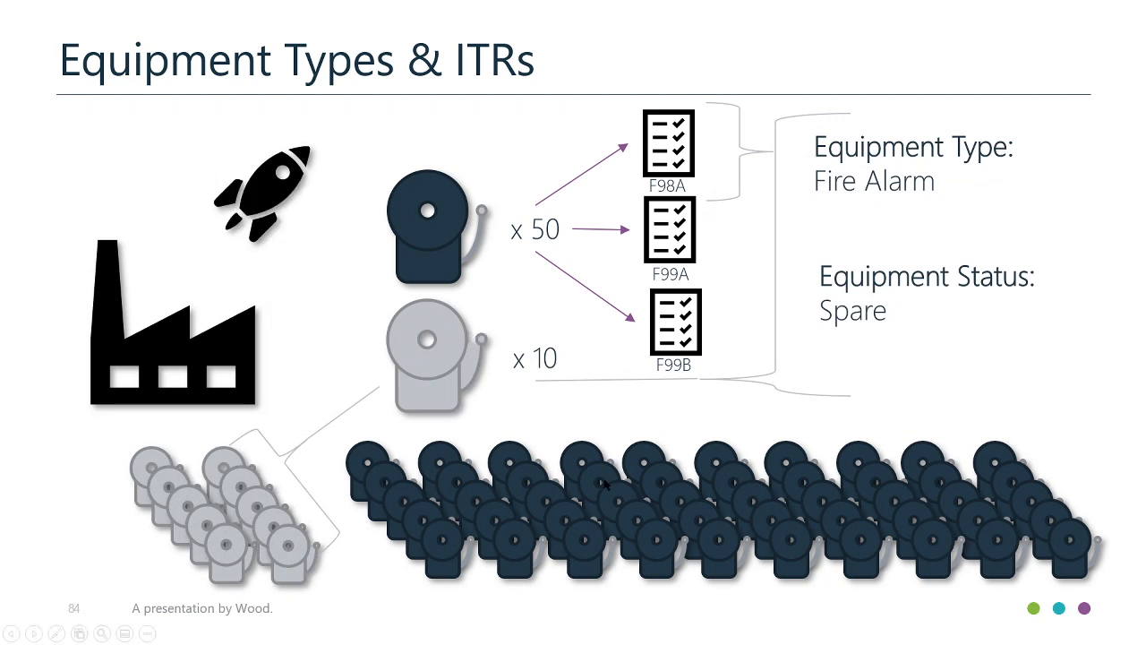